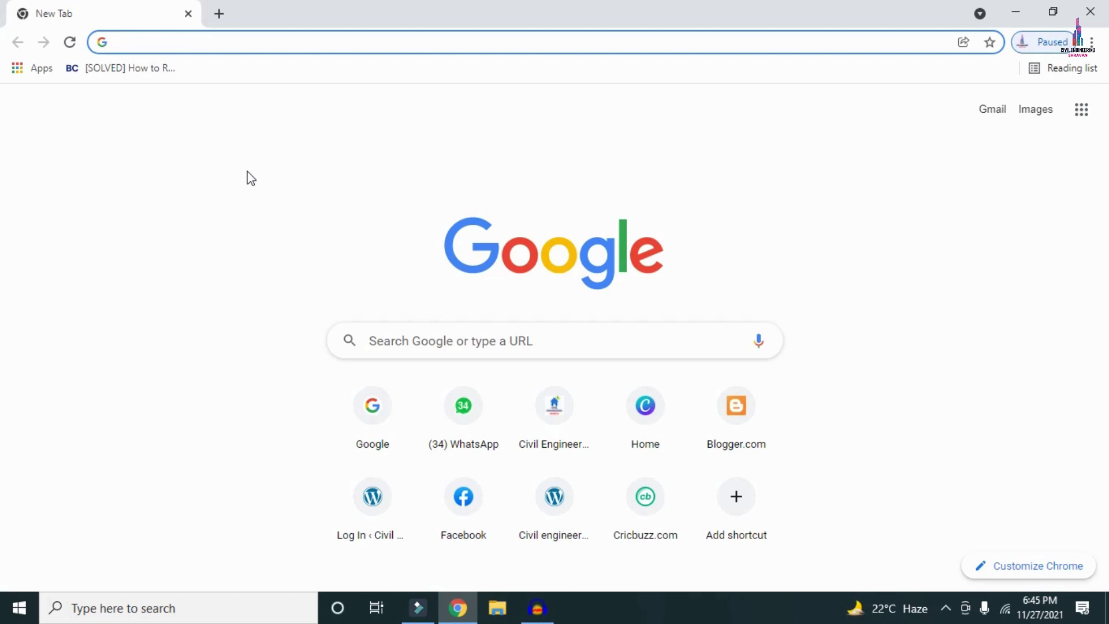
# Open the website civilbasics123.com and look over the latest posts on its home page
pyautogui.write('http://civilbasics123.com/')
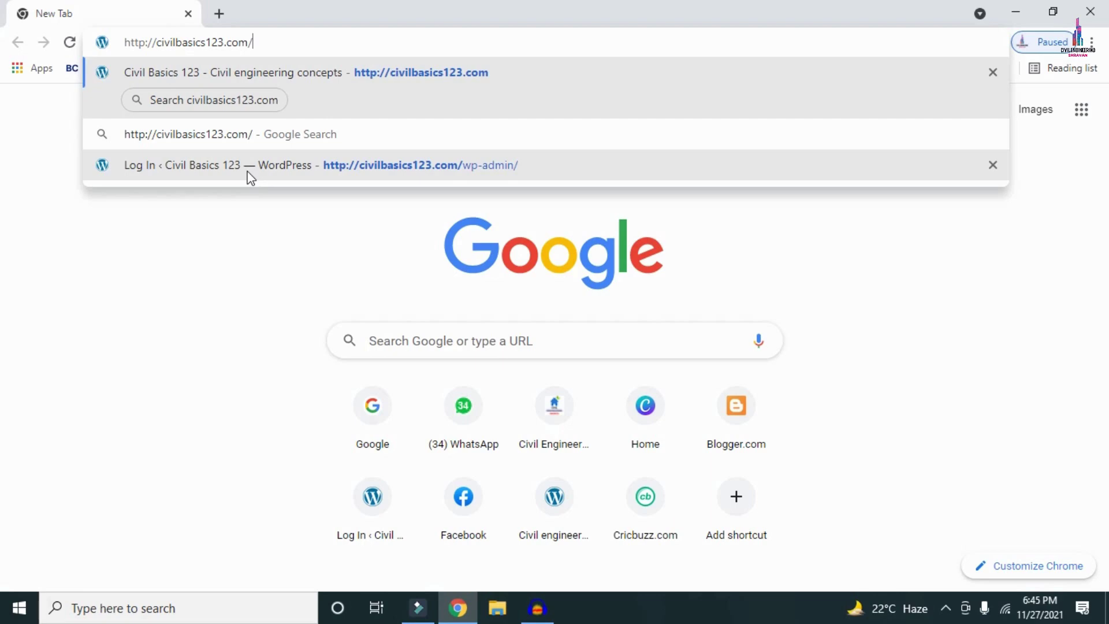
pyautogui.press('Return')
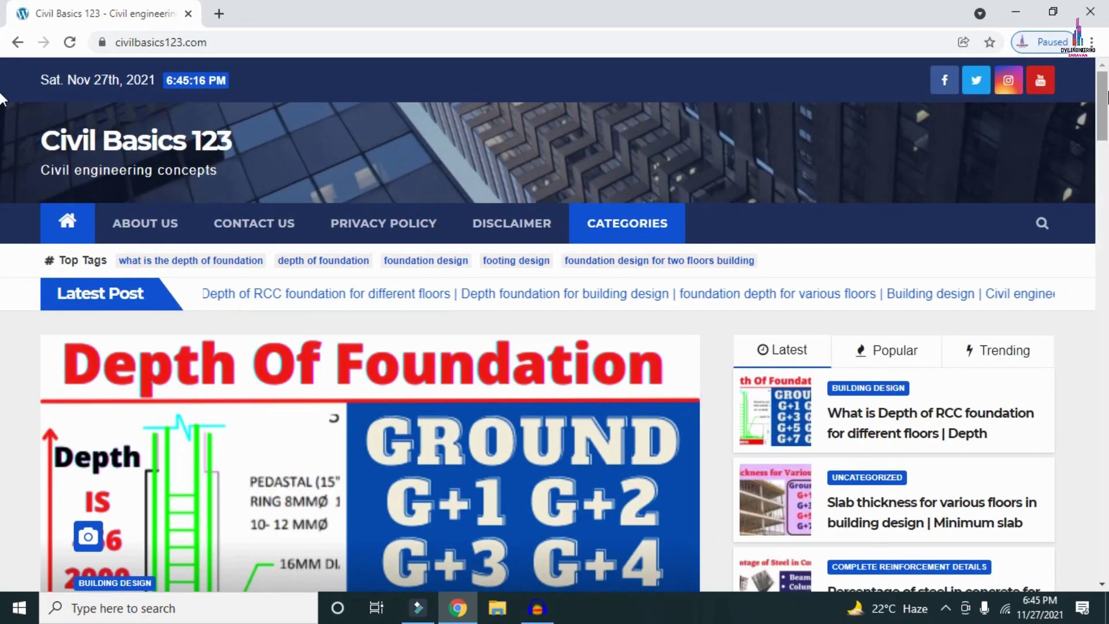
pyautogui.scroll(-6, 1, 99)
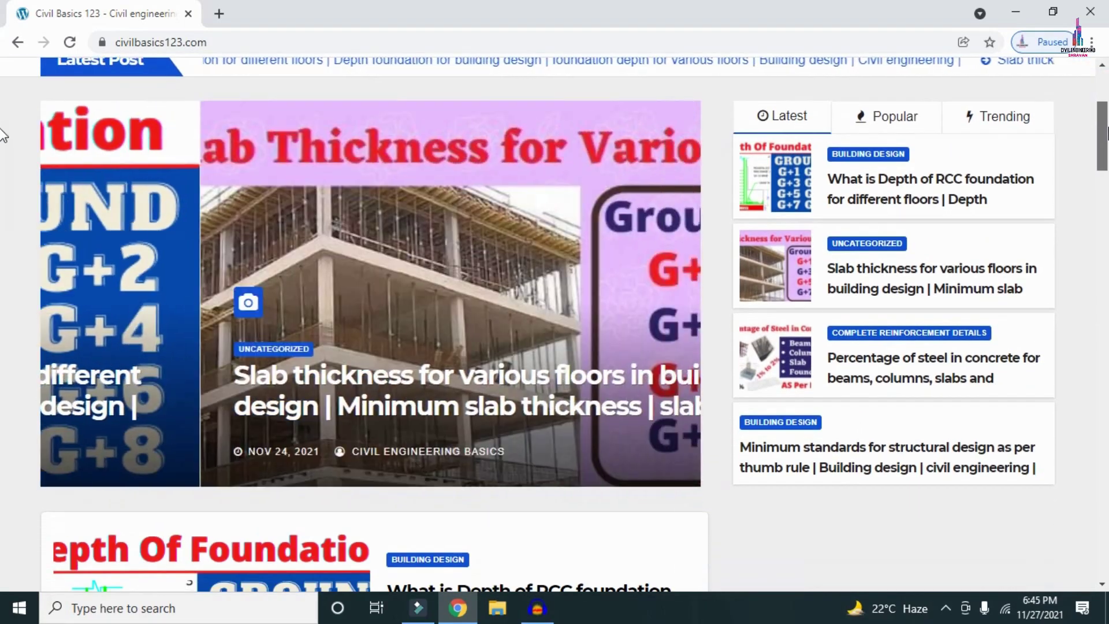
pyautogui.scroll(-4, 2, 153)
pyautogui.scroll(11, 2, 129)
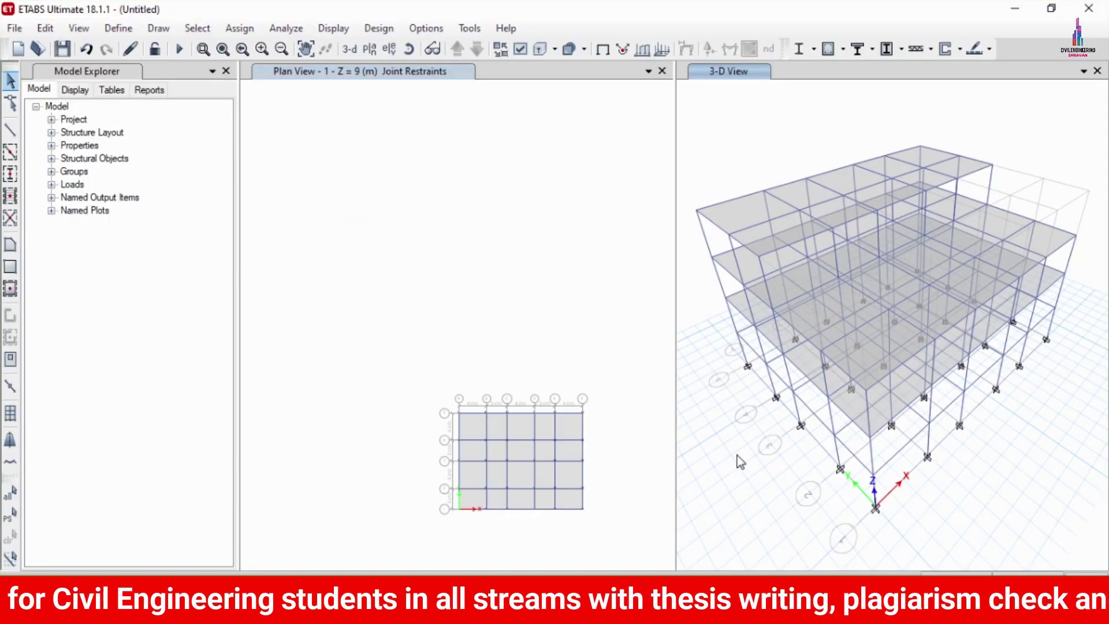
# Switch the plan view to the Base story level
pyautogui.click(369, 49)
pyautogui.click(483, 291)
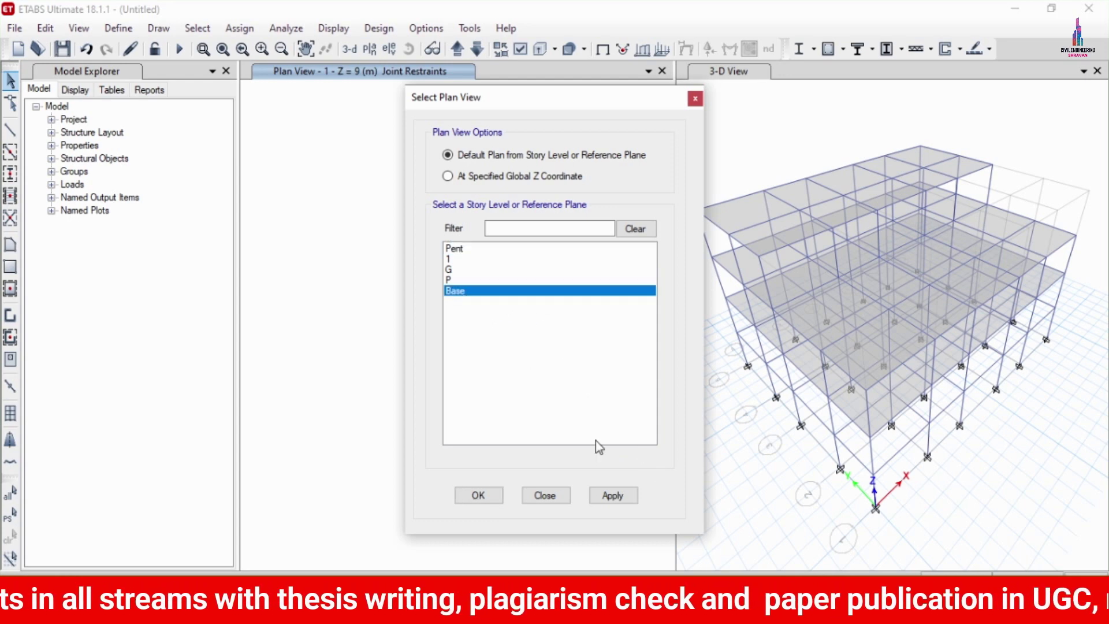
pyautogui.click(612, 495)
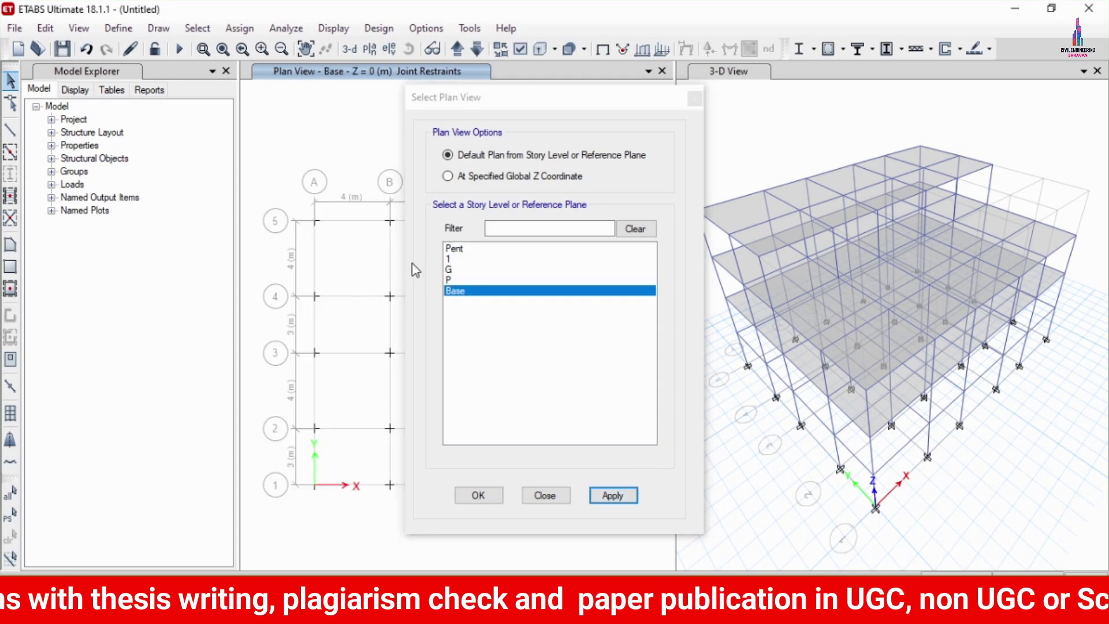
pyautogui.click(695, 98)
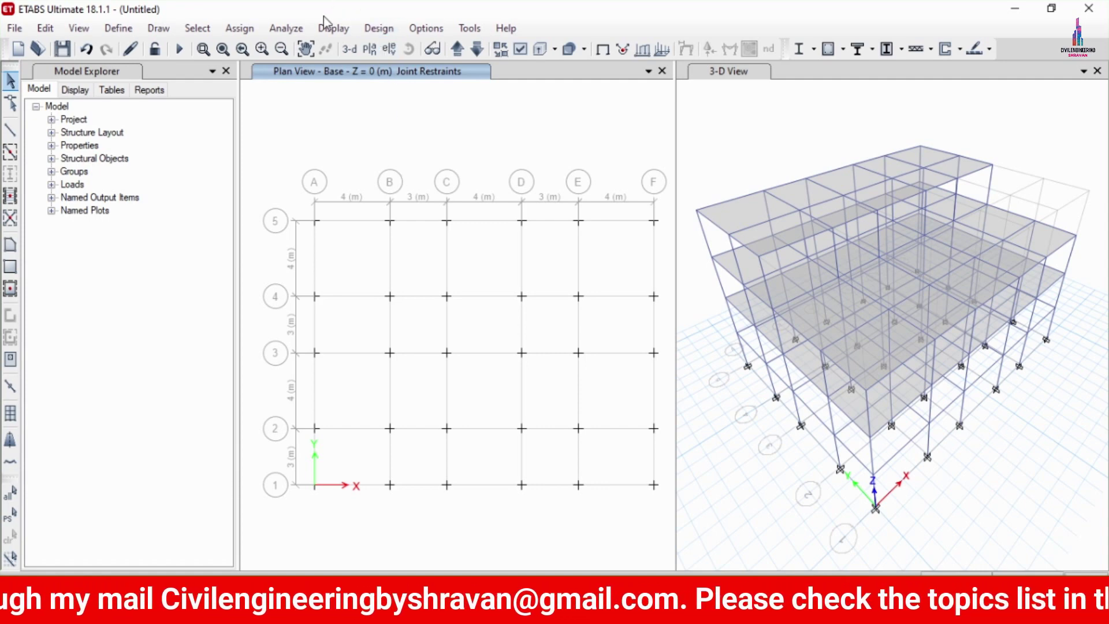
# Start the analysis through the load cases to run, and create a Desktop folder named G for saving the model
pyautogui.click(287, 28)
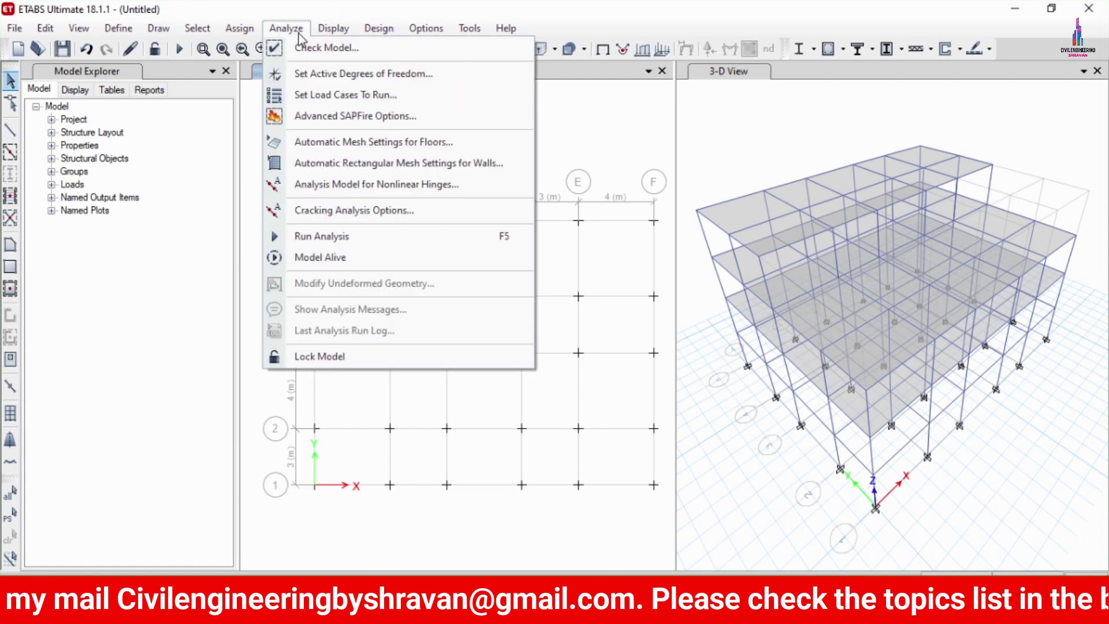
pyautogui.click(333, 96)
pyautogui.click(831, 432)
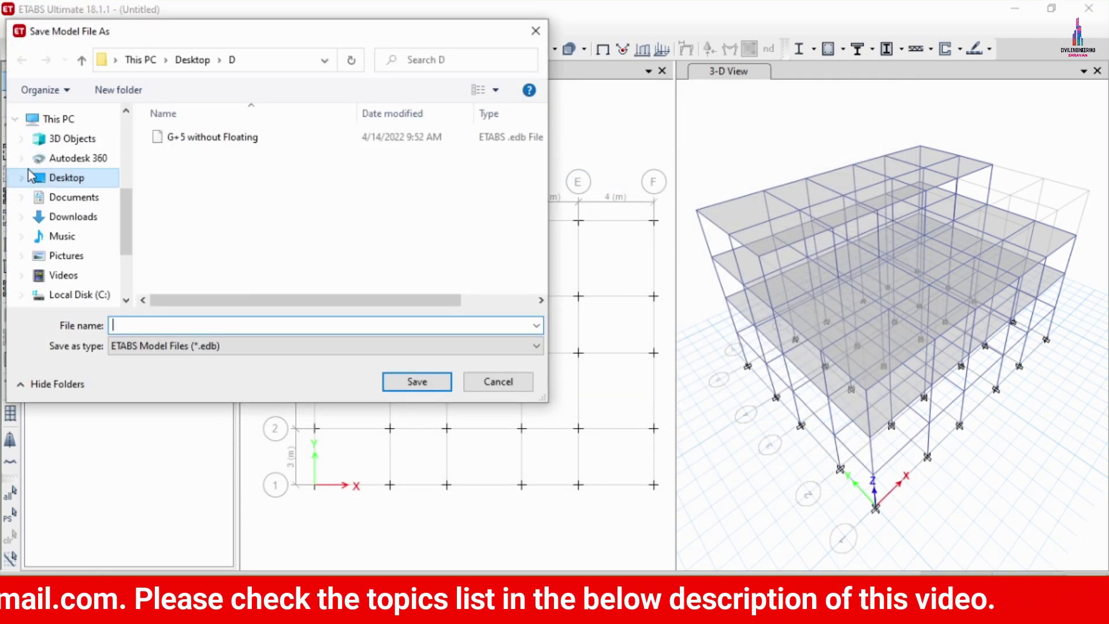
pyautogui.click(51, 178)
pyautogui.click(119, 90)
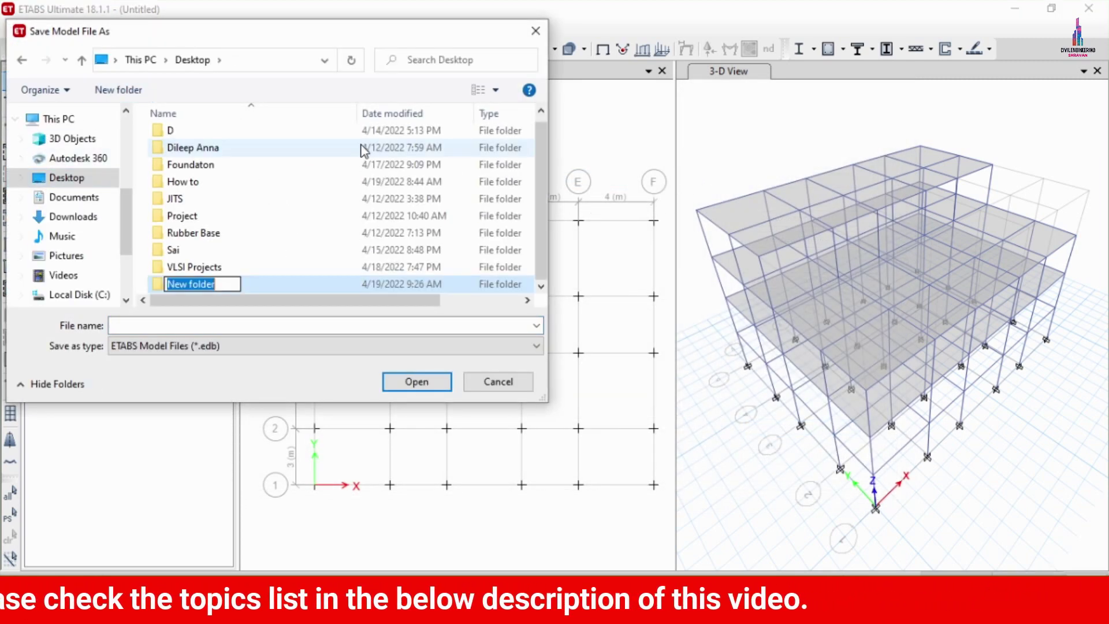
pyautogui.write('G')
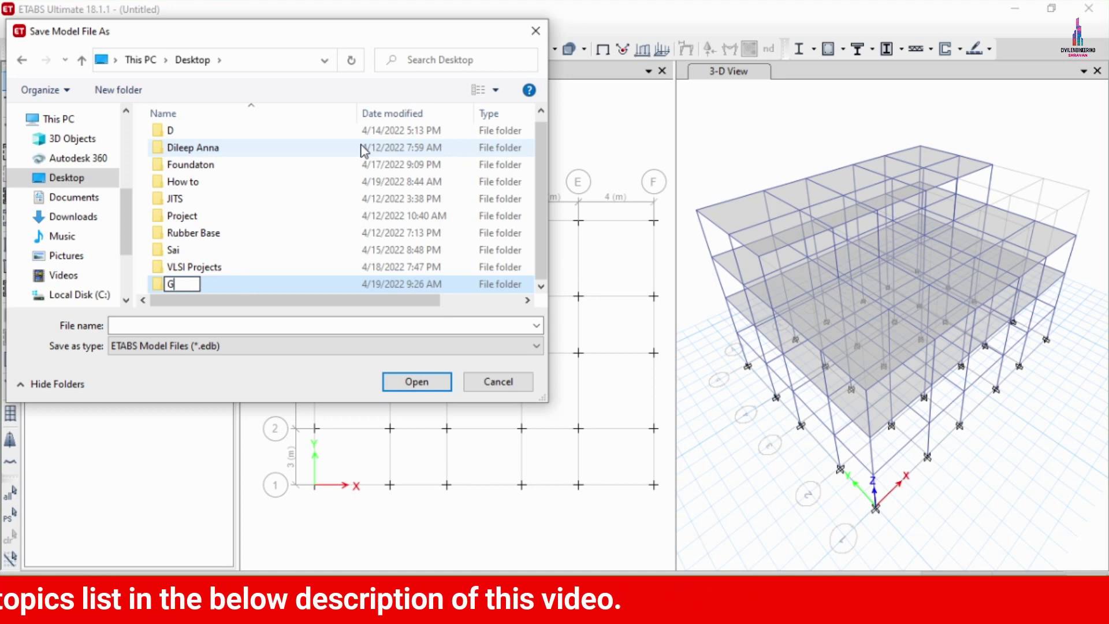
pyautogui.press('Return')
pyautogui.click(664, 314)
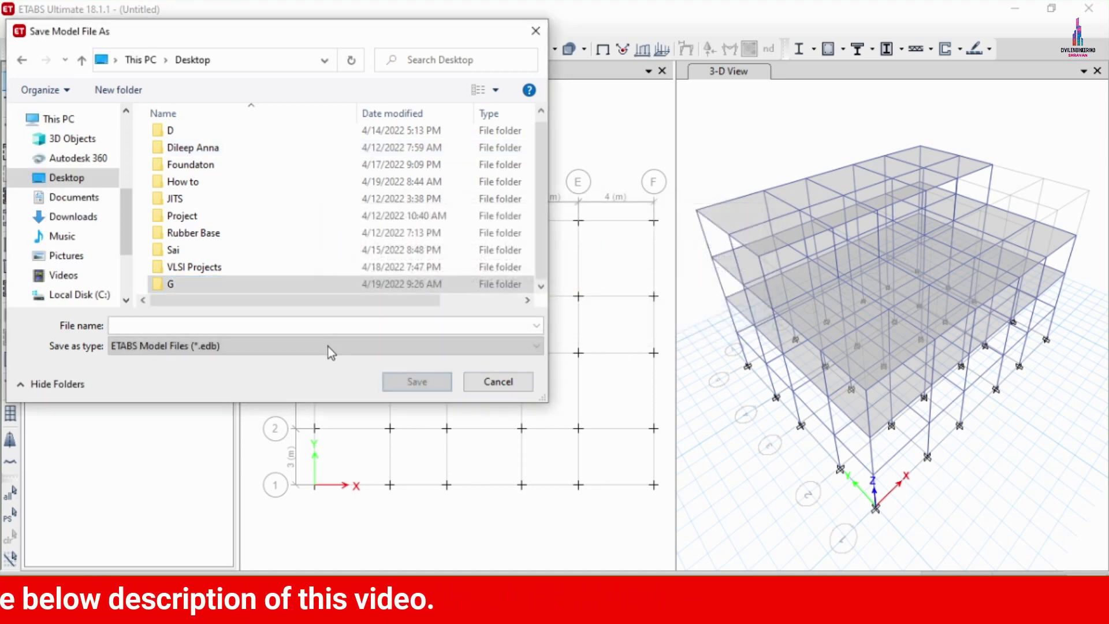
# Save the model as A in folder G and run the analysis
pyautogui.doubleClick(250, 283)
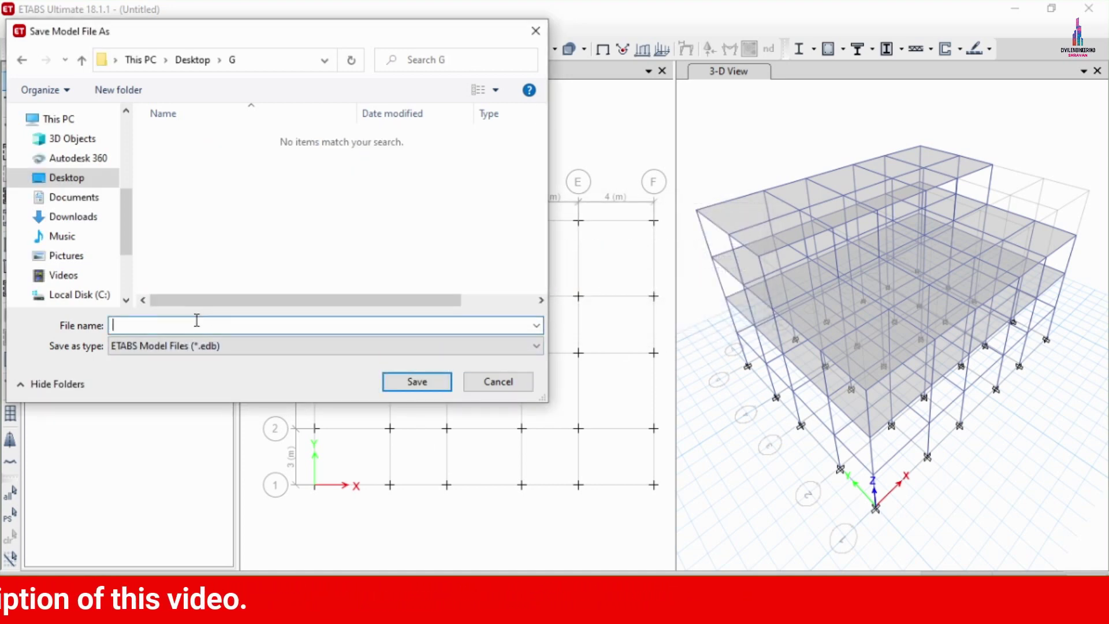
pyautogui.write('A')
pyautogui.click(411, 381)
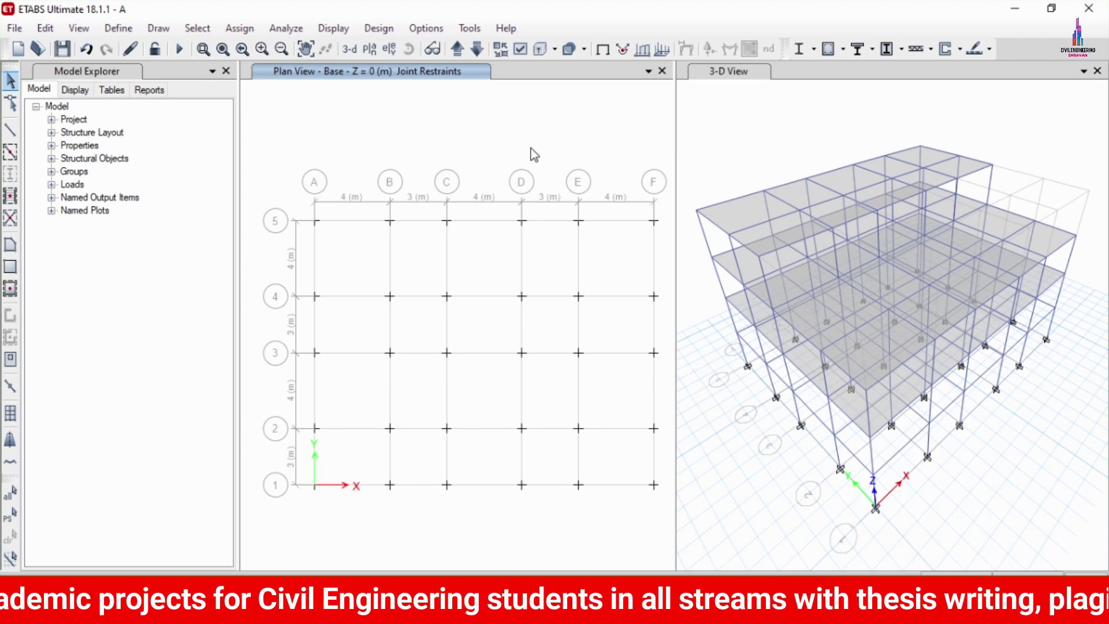
pyautogui.press('F5')
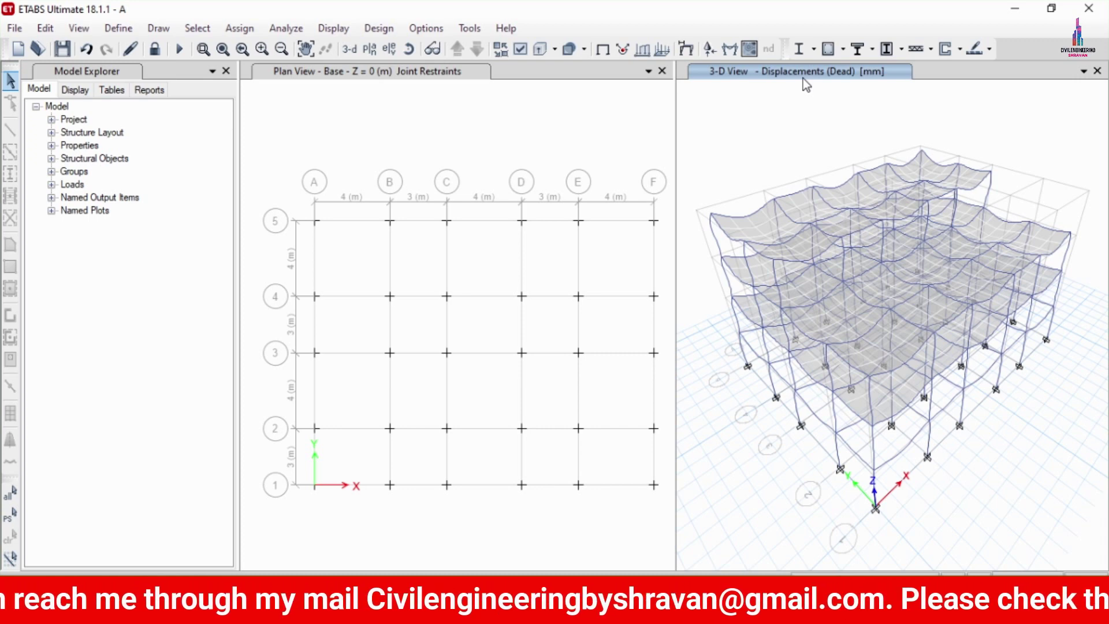
# Display the Shear 2-2 force diagram of the frames for load combination DCon2 in the 3-D view
pyautogui.click(333, 27)
pyautogui.moveTo(390, 130)
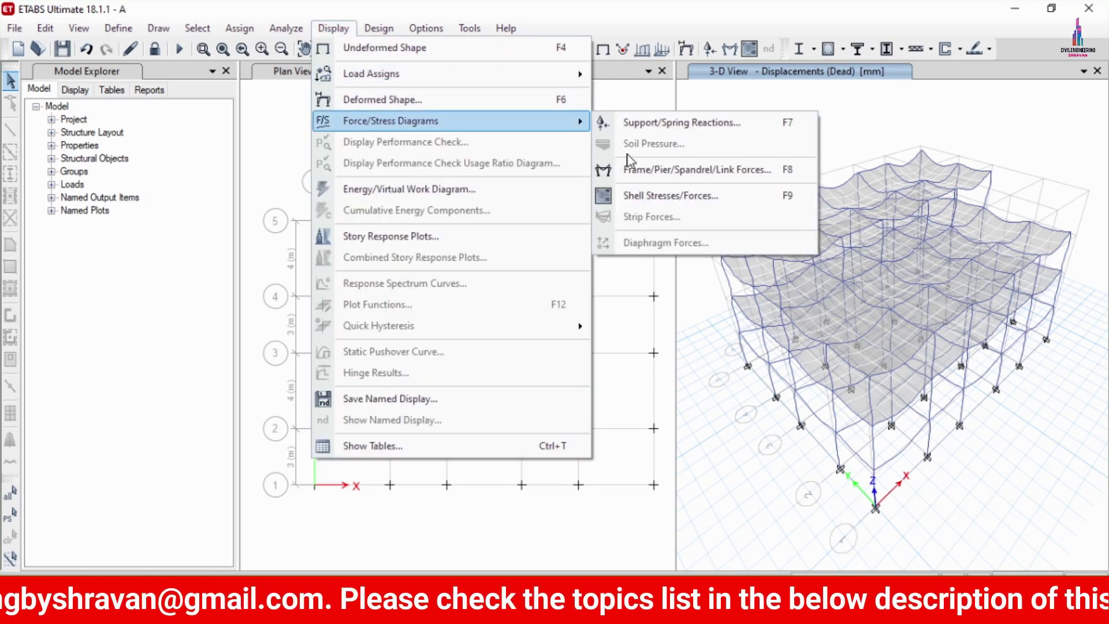
pyautogui.click(639, 168)
pyautogui.click(537, 143)
pyautogui.click(508, 164)
pyautogui.click(490, 186)
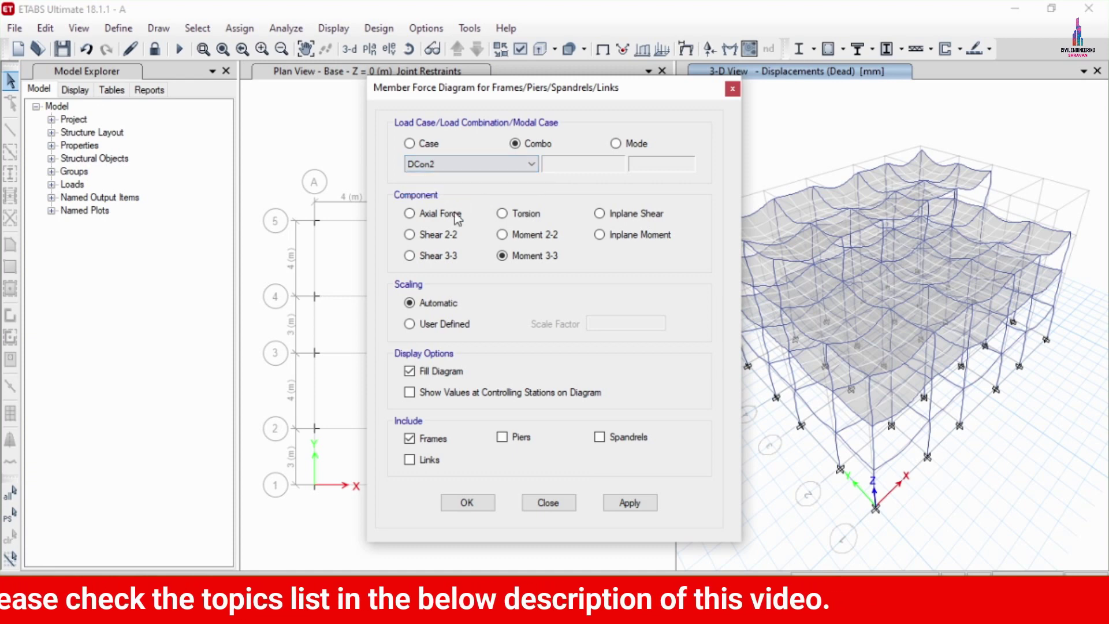
pyautogui.click(425, 231)
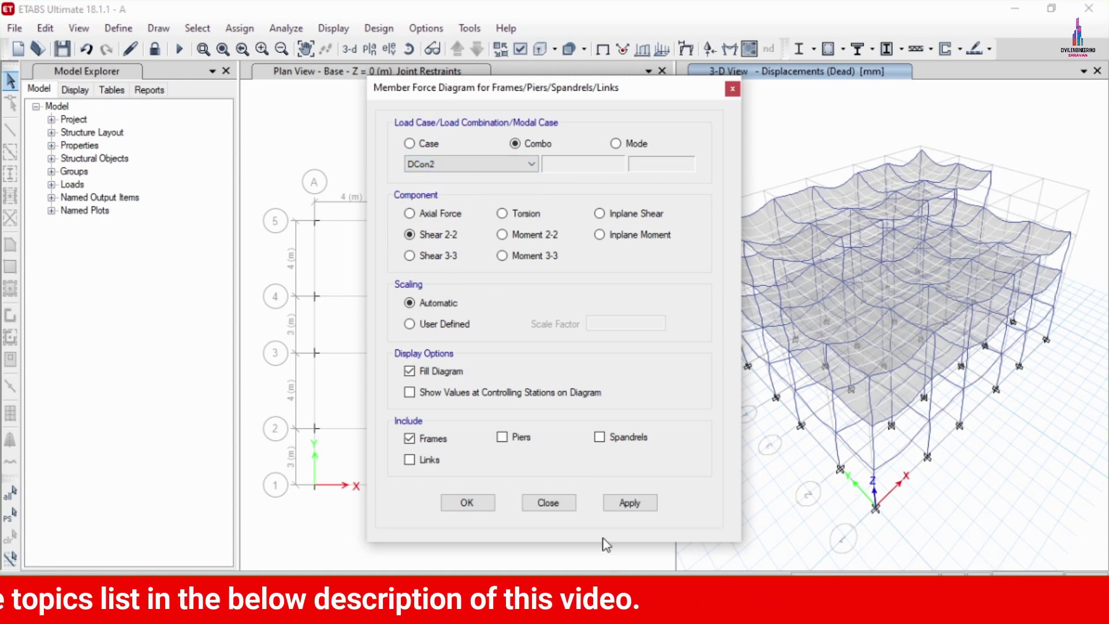
pyautogui.click(622, 501)
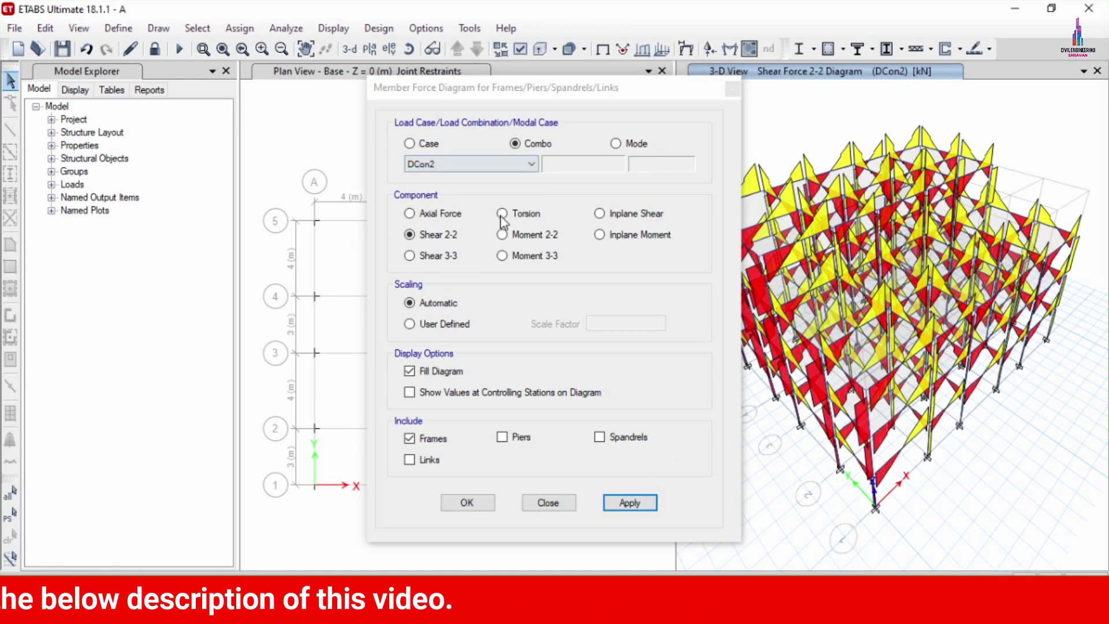
# Display the Moment 3-3 diagram and then the Torsion diagram for DCon2, and examine the torsion in the 3-D view
pyautogui.click(501, 255)
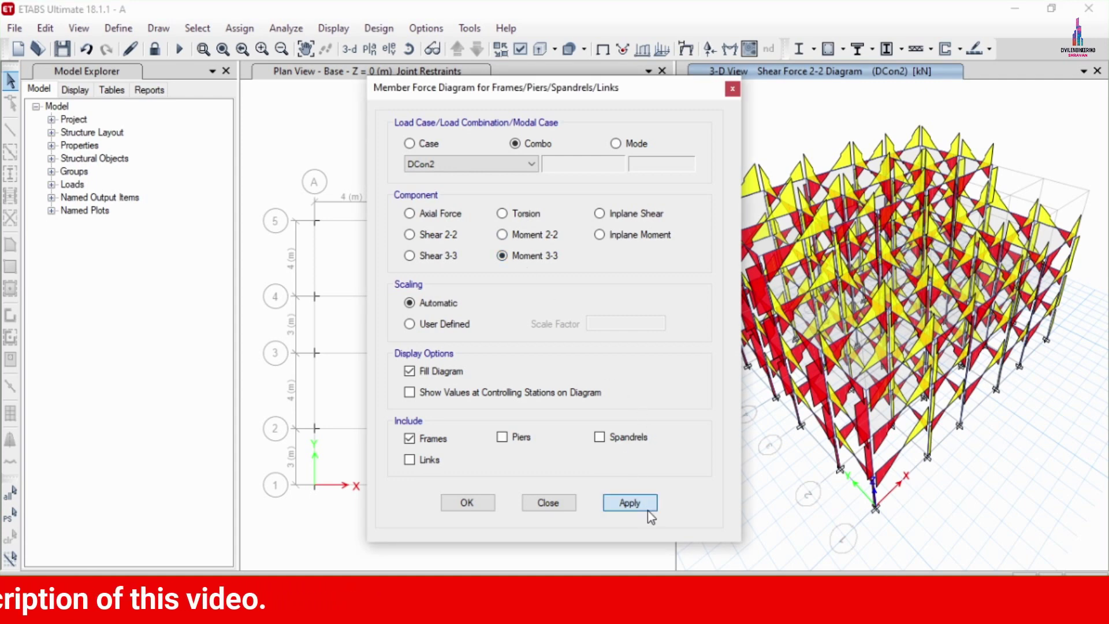
pyautogui.click(648, 509)
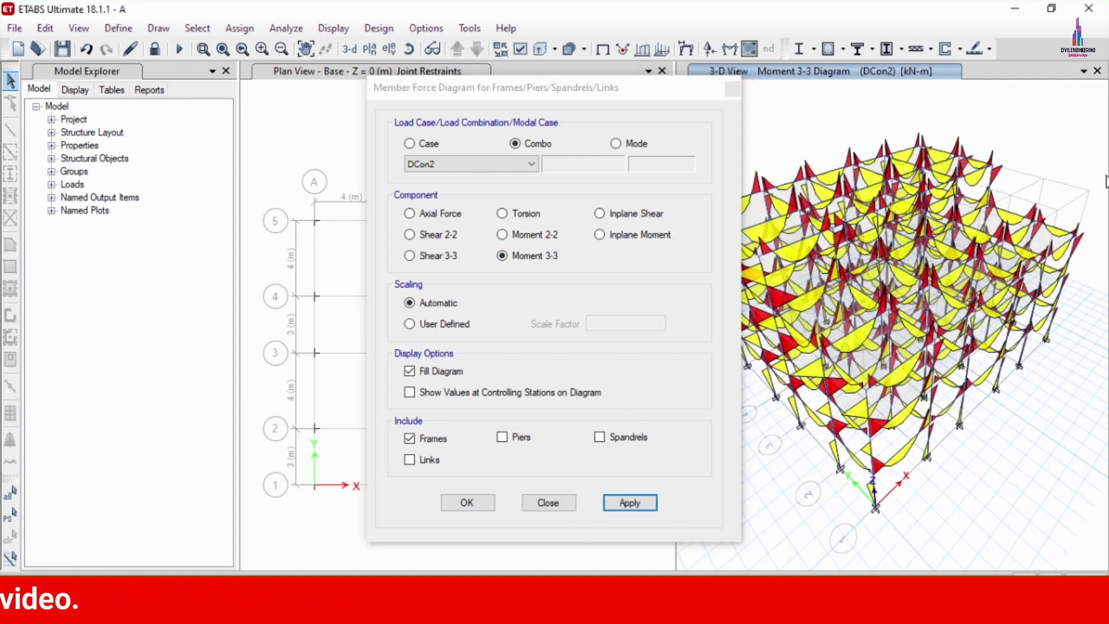
pyautogui.click(519, 214)
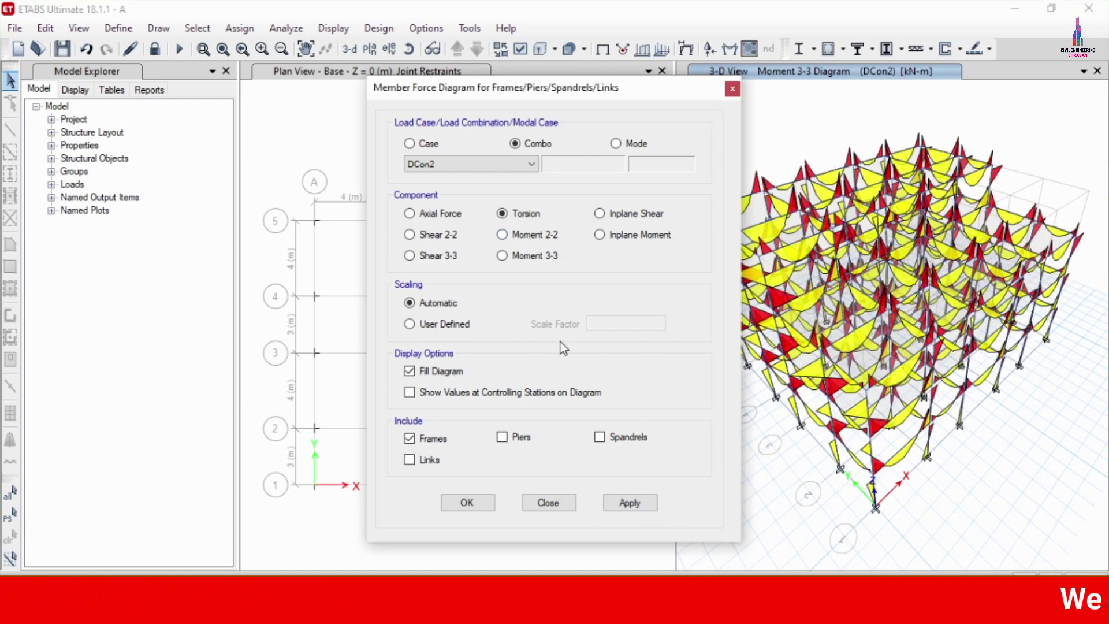
pyautogui.click(623, 500)
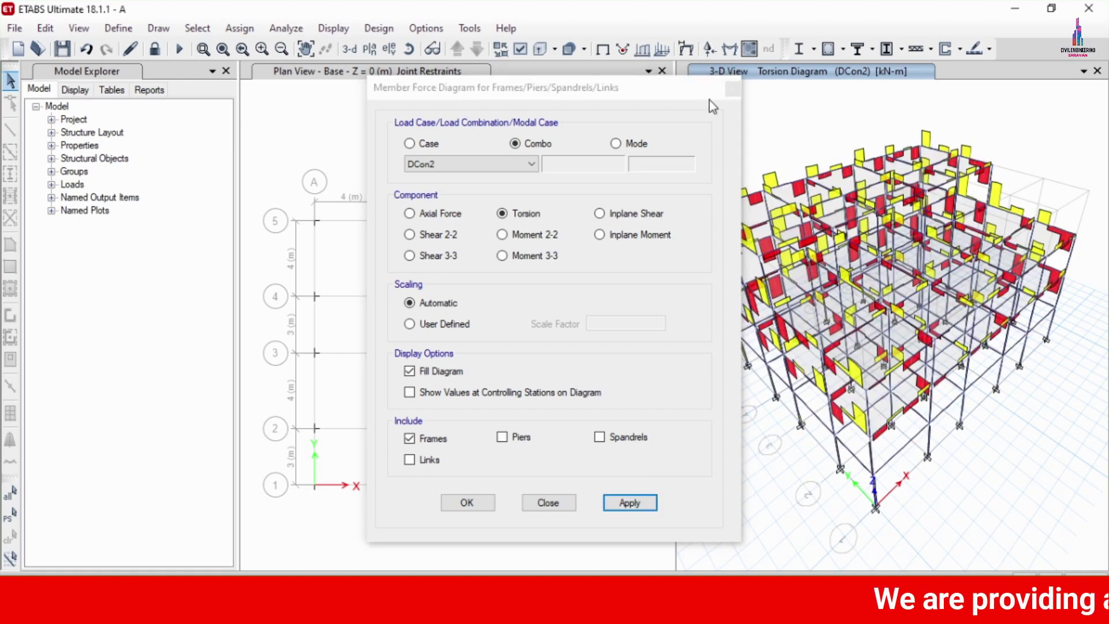
pyautogui.click(733, 88)
pyautogui.scroll(2, 741, 109)
pyautogui.scroll(-6, 741, 108)
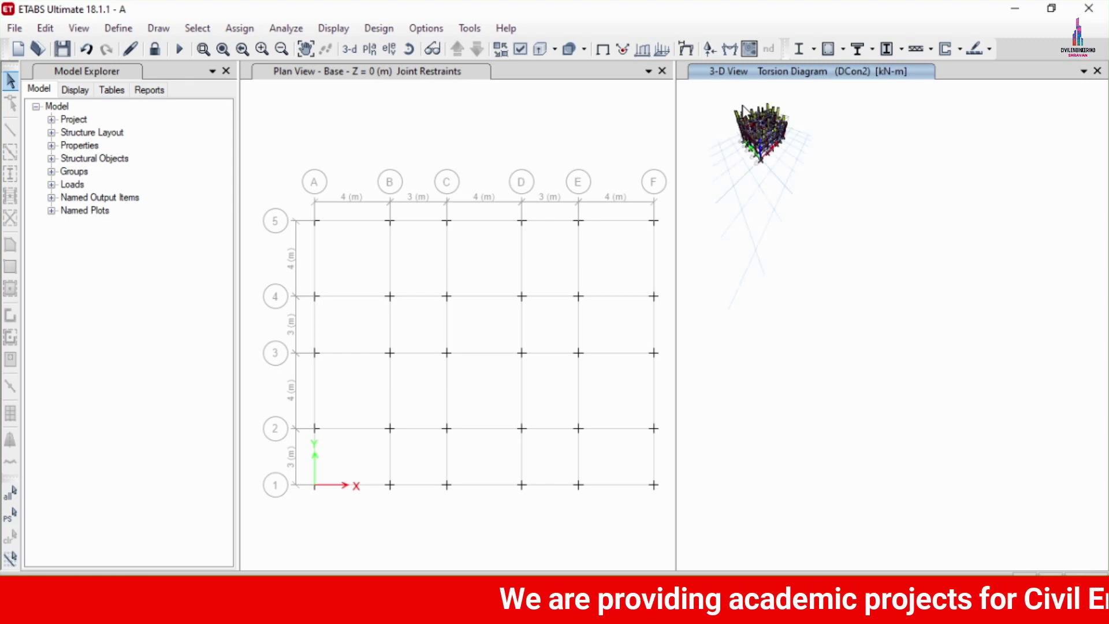
pyautogui.scroll(5, 743, 107)
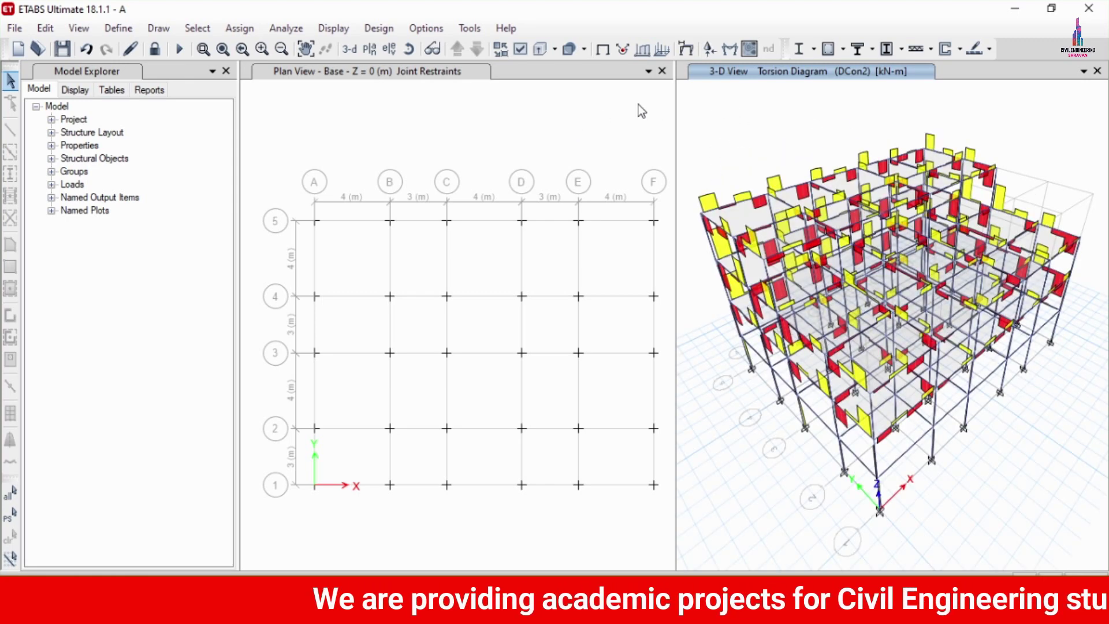
# Unlock the model and add layer A design strips along the X grid direction on story Pent with automatic strip width
pyautogui.click(154, 49)
pyautogui.click(579, 364)
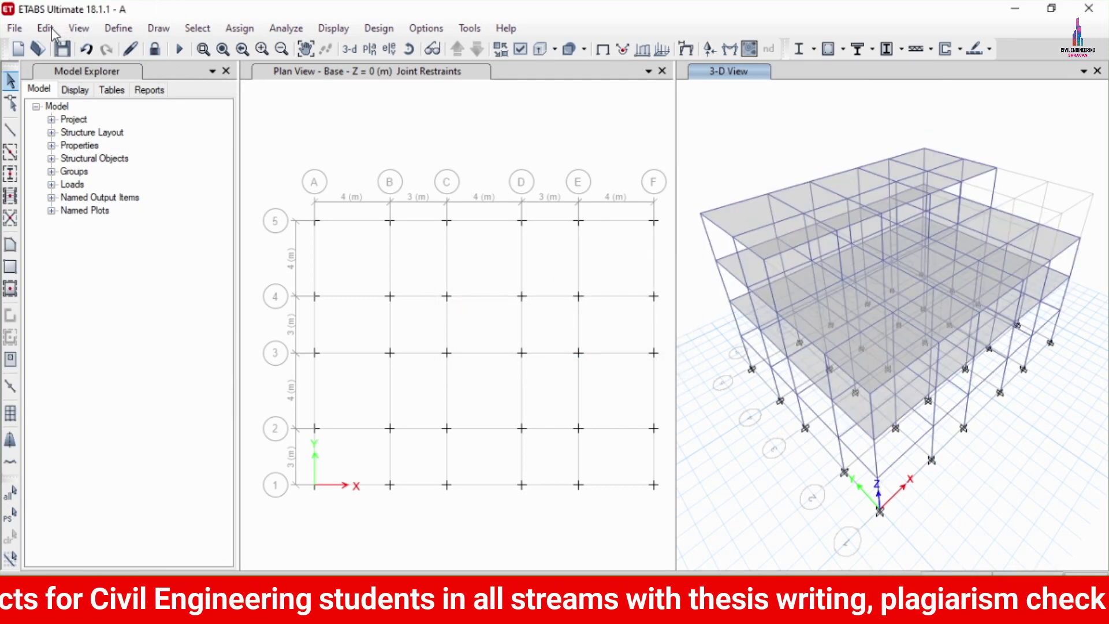
pyautogui.click(50, 30)
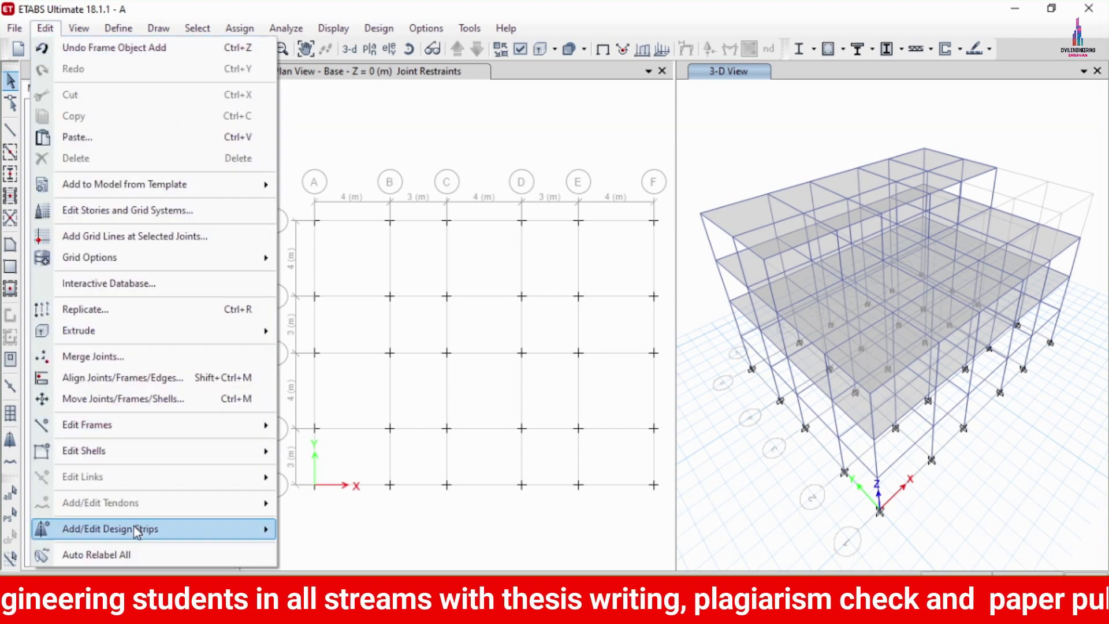
pyautogui.moveTo(137, 532)
pyautogui.click(366, 539)
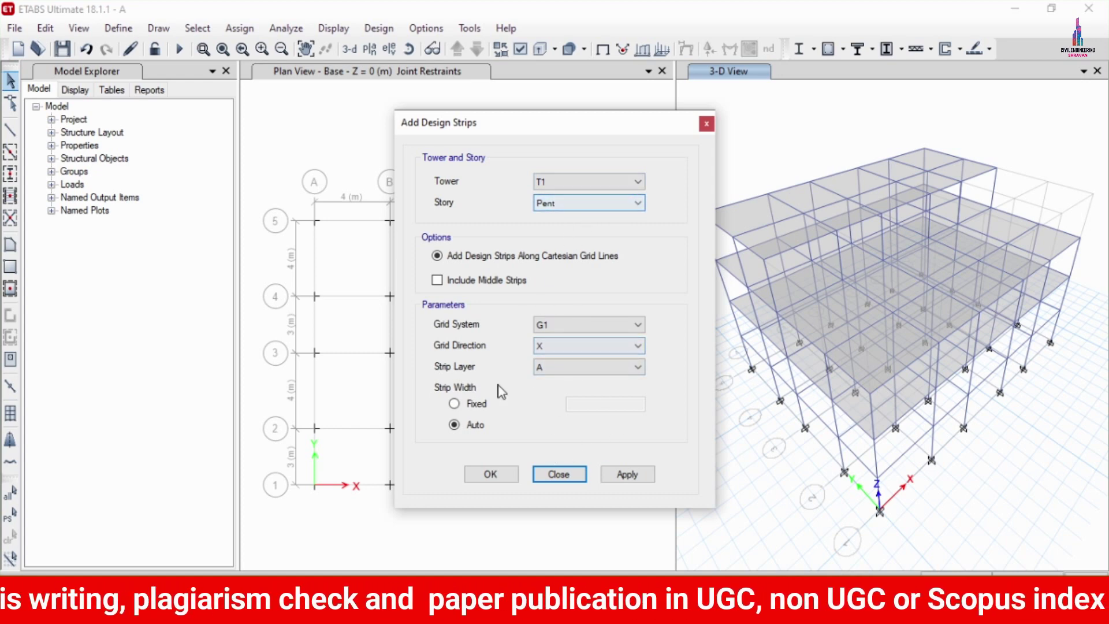
pyautogui.click(626, 475)
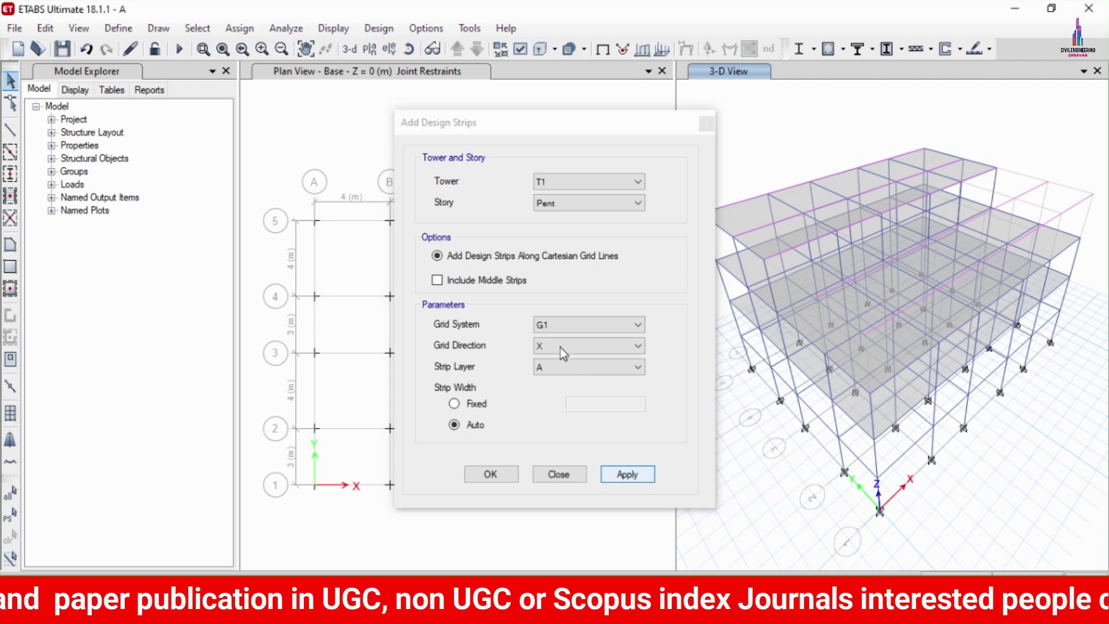
# Add layer B design strips along the Y grid direction on story Pent
pyautogui.click(560, 348)
pyautogui.click(545, 370)
pyautogui.click(545, 372)
pyautogui.click(554, 389)
pyautogui.click(627, 474)
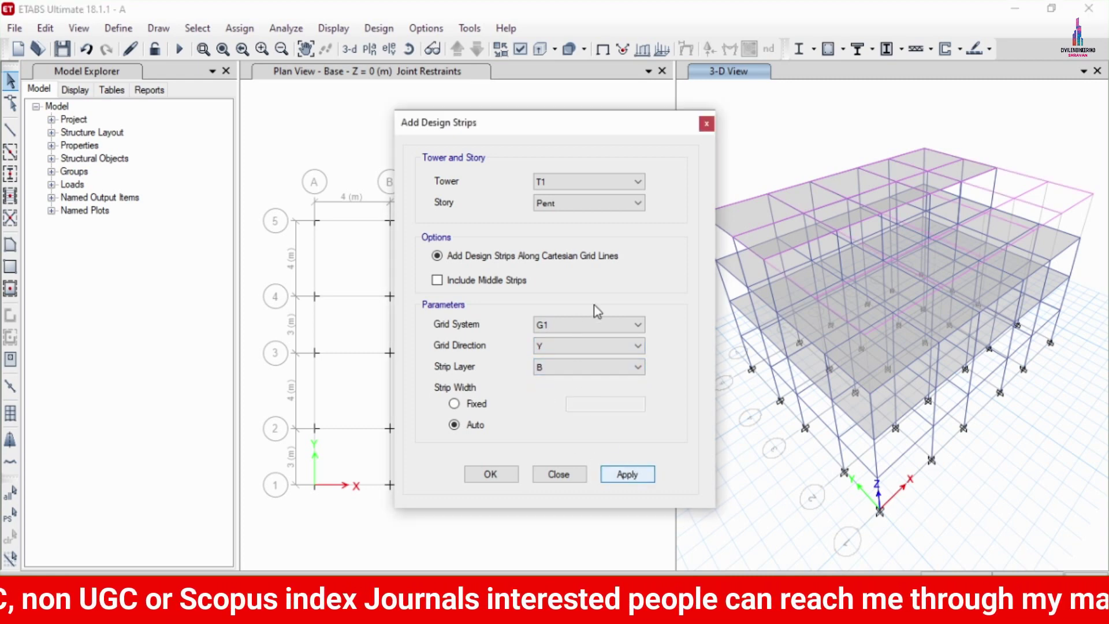
# Add layer A design strips along the X grid direction on story 1
pyautogui.click(550, 204)
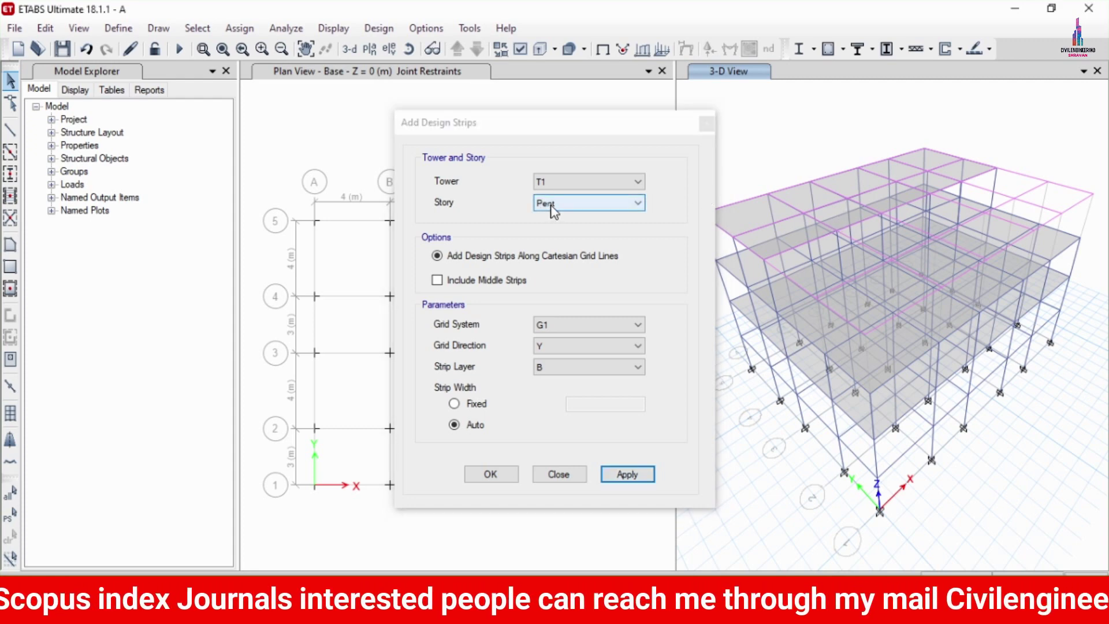
pyautogui.click(554, 226)
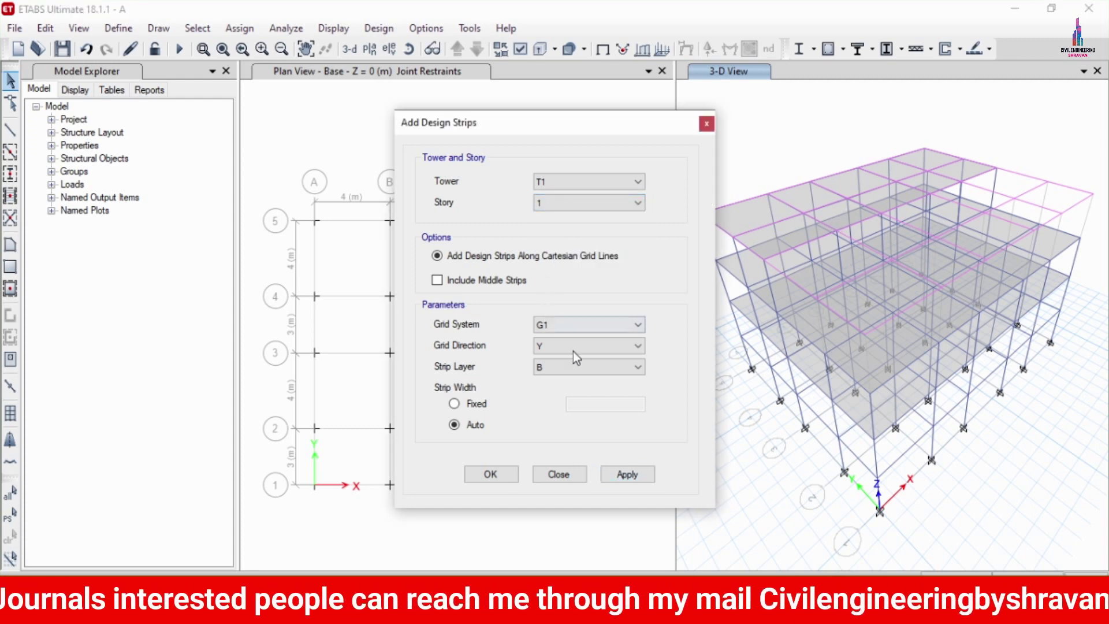
pyautogui.click(569, 347)
pyautogui.click(567, 360)
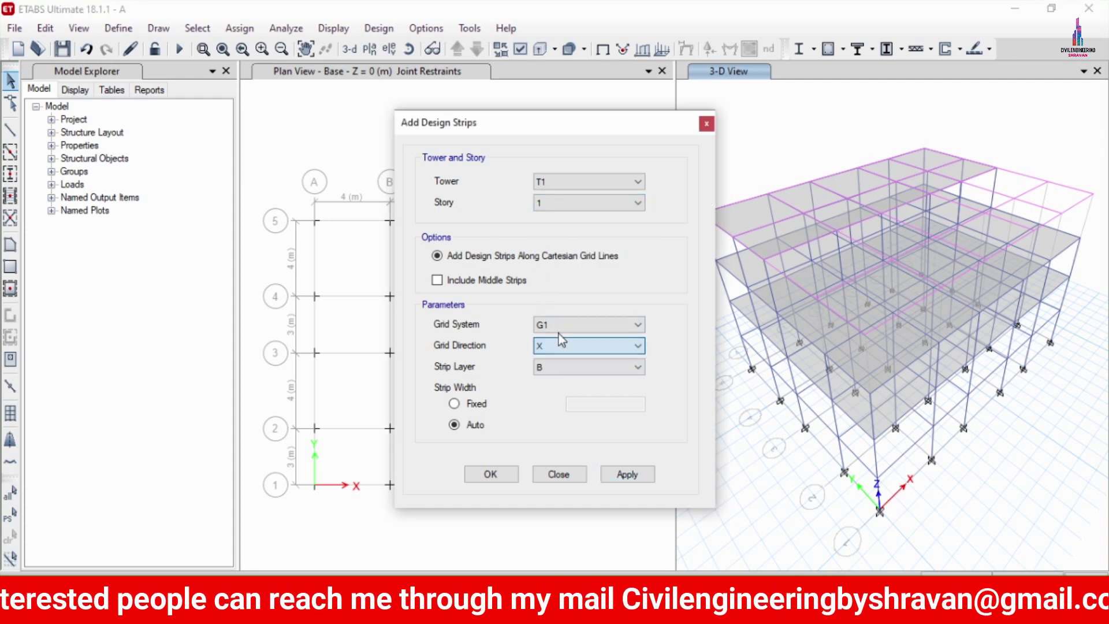
pyautogui.click(560, 368)
pyautogui.click(545, 384)
pyautogui.click(654, 478)
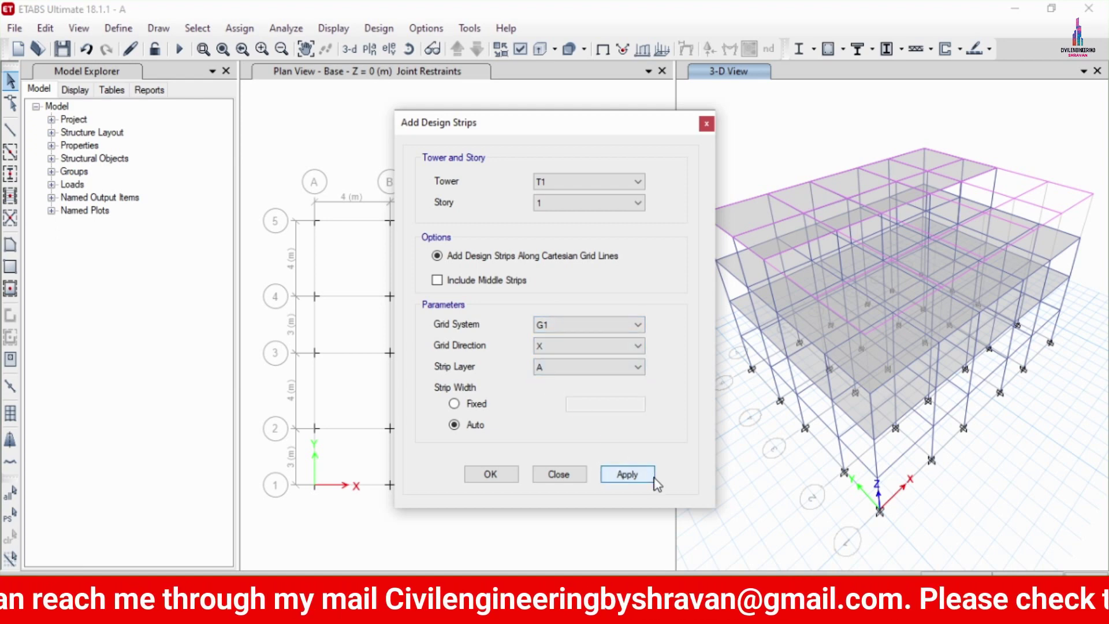
# Add layer B design strips along the Y grid direction on story 1
pyautogui.click(564, 353)
pyautogui.click(552, 372)
pyautogui.click(552, 367)
pyautogui.click(549, 393)
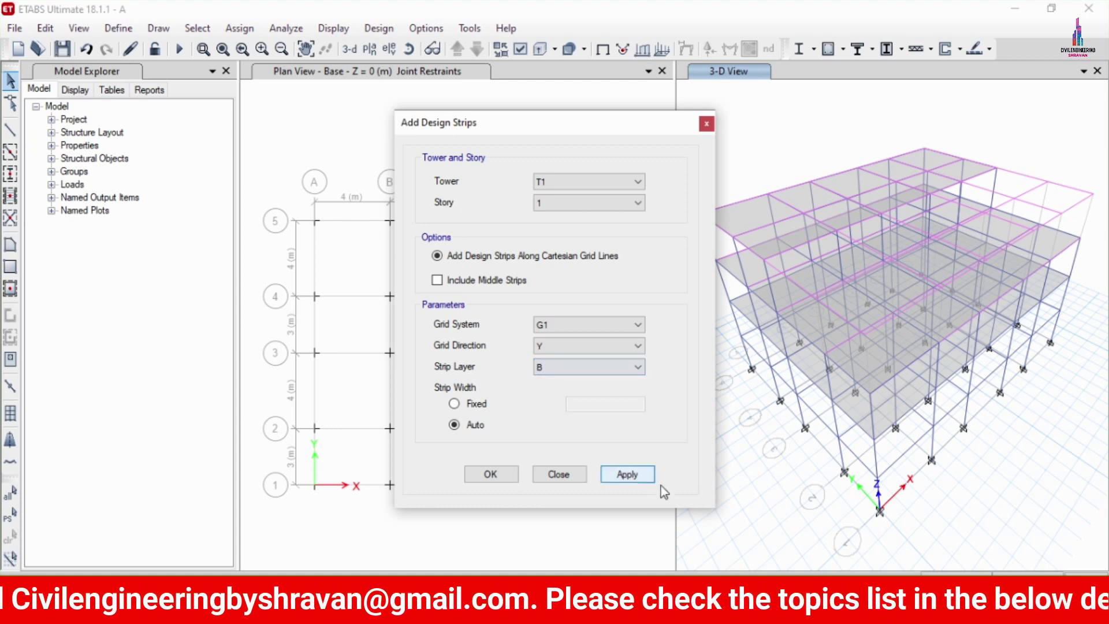
# Apply the story 1 layer B strips and add layer A design strips along the X grid direction on story G
pyautogui.click(640, 477)
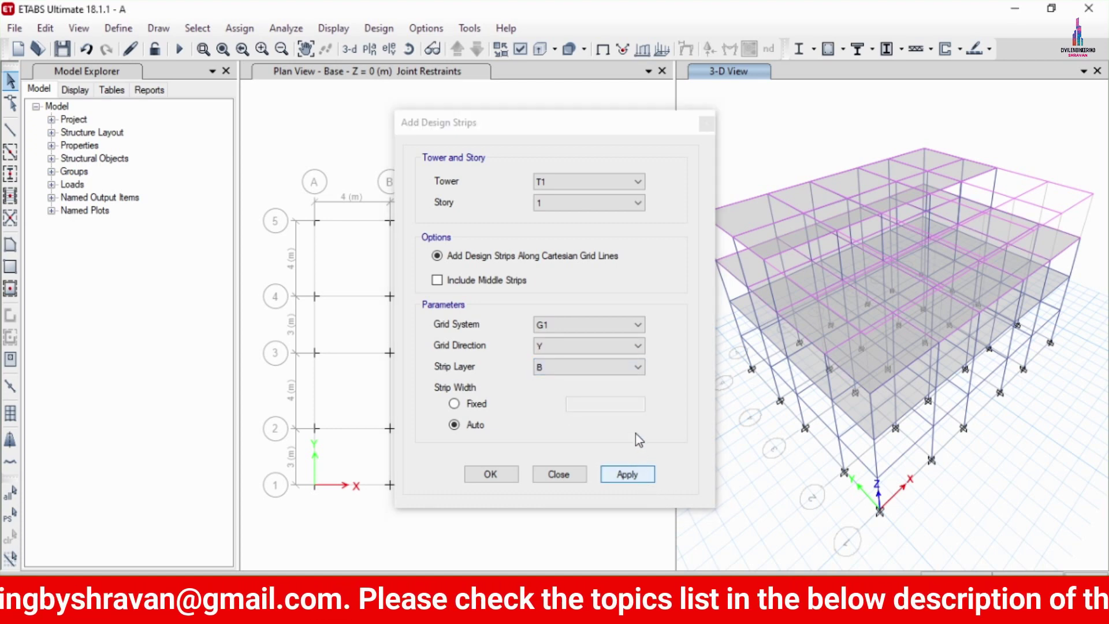
pyautogui.click(559, 205)
pyautogui.click(548, 238)
pyautogui.click(549, 347)
pyautogui.click(552, 365)
pyautogui.click(549, 367)
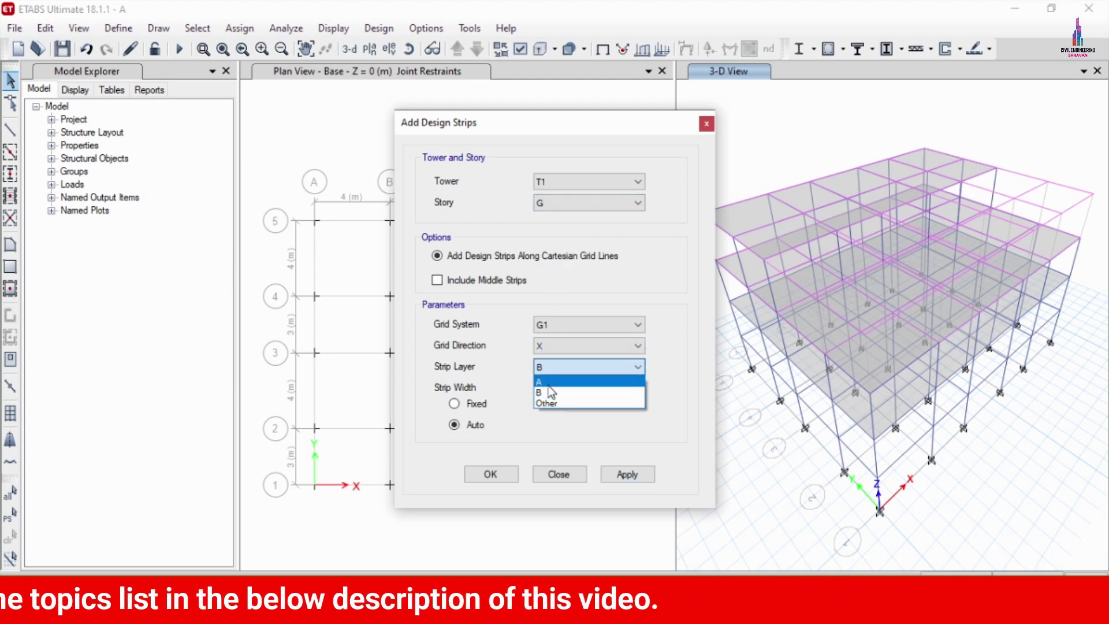
pyautogui.click(549, 388)
pyautogui.click(630, 480)
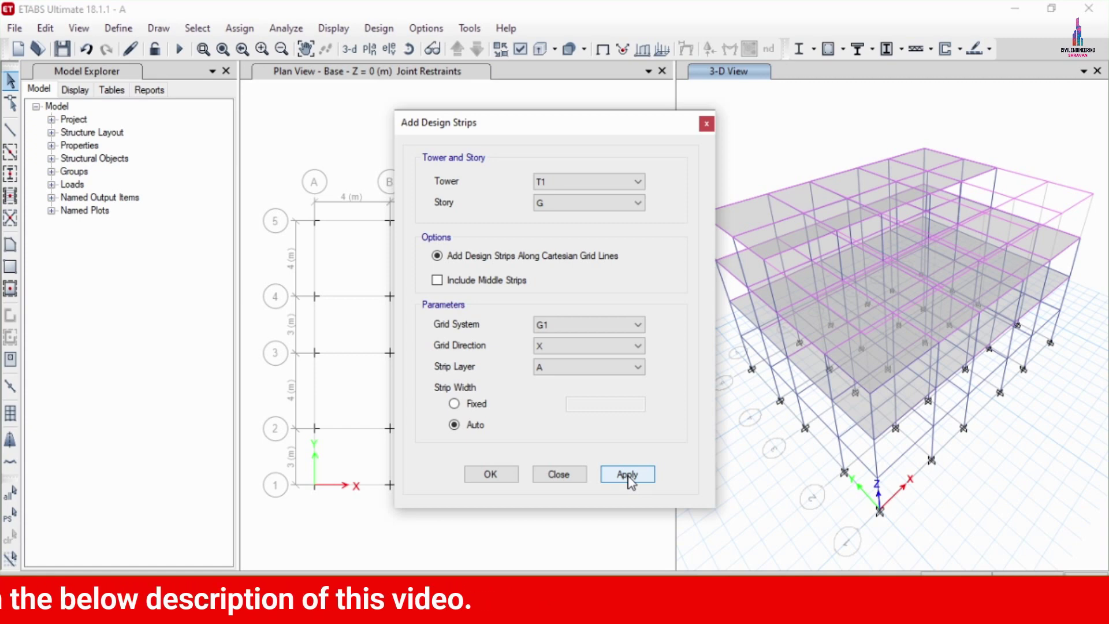
# Add layer B design strips along the Y grid direction on story G and finish adding design strips
pyautogui.click(584, 348)
pyautogui.click(542, 373)
pyautogui.click(546, 367)
pyautogui.click(633, 477)
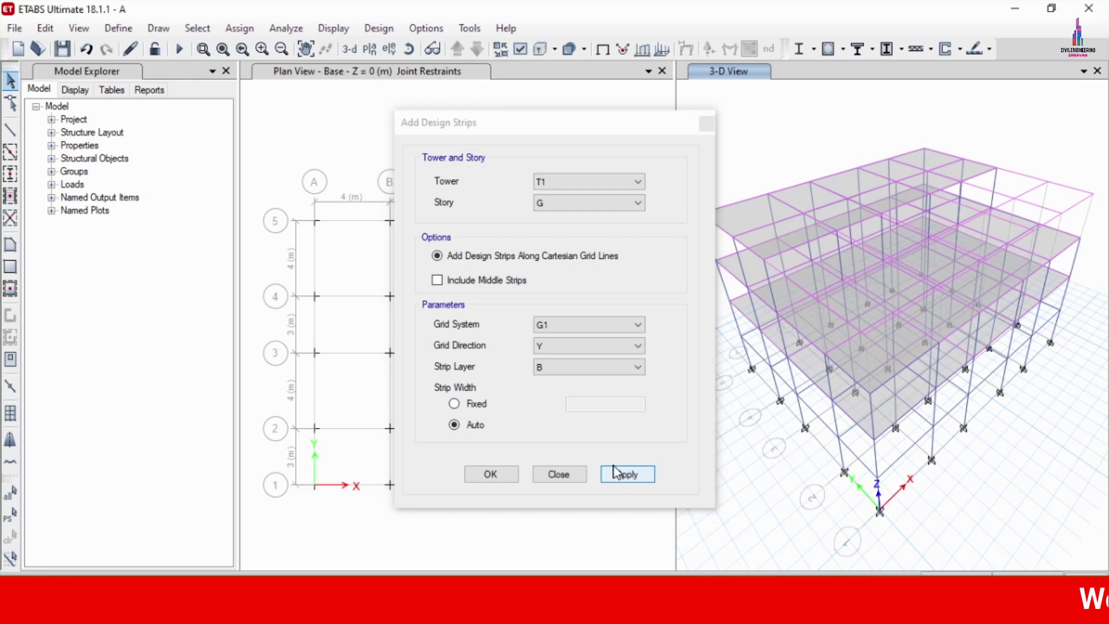
pyautogui.click(485, 478)
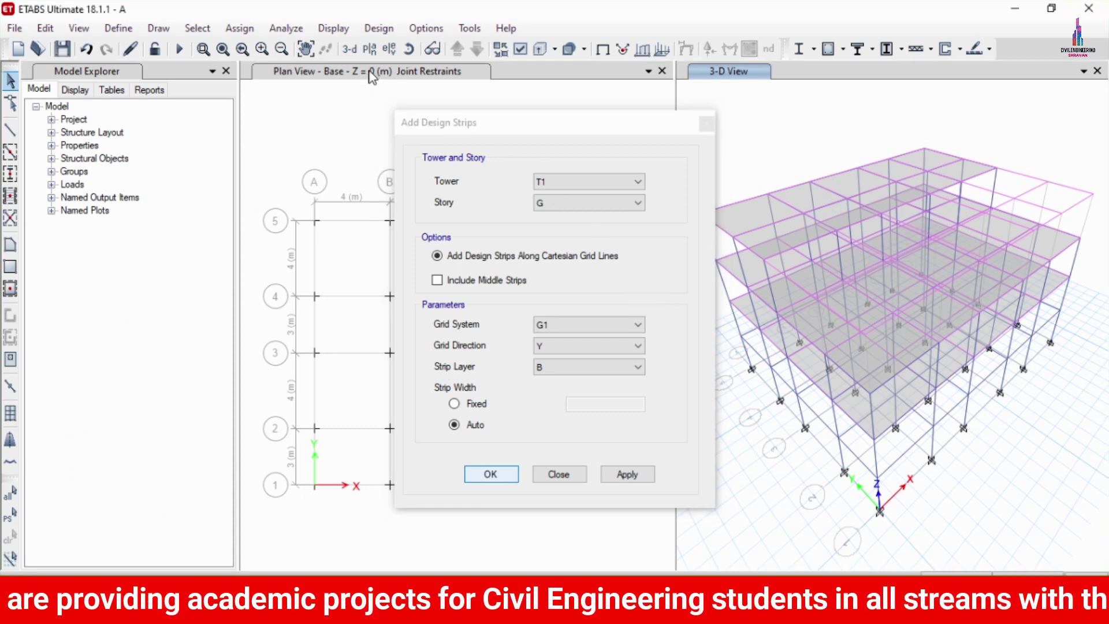
# Run the structural analysis from the load cases to run settings
pyautogui.click(286, 28)
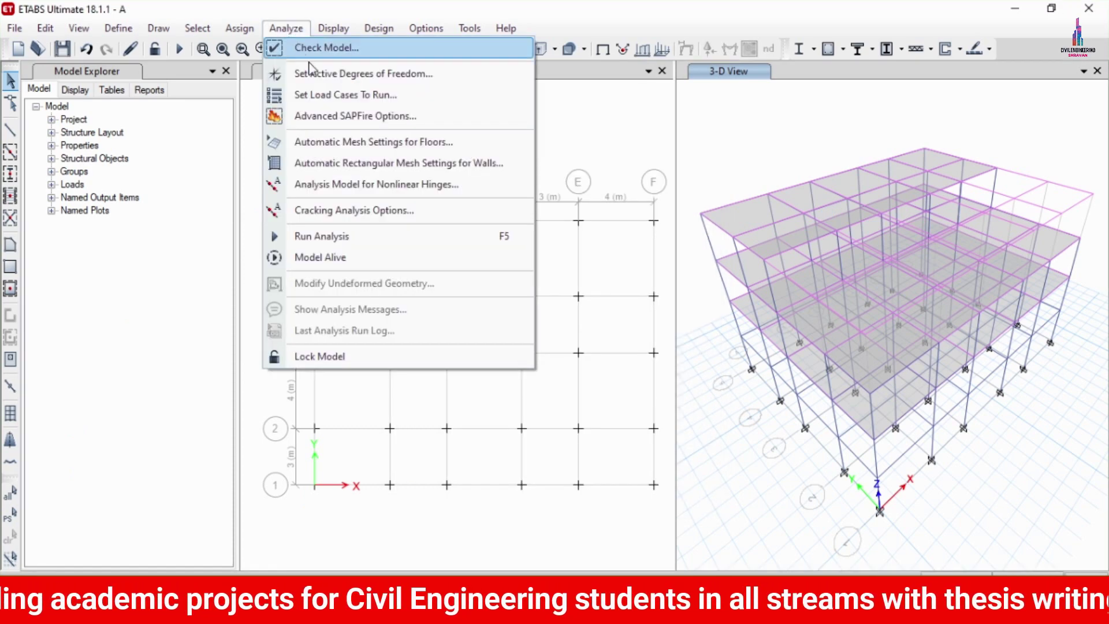
pyautogui.click(318, 94)
pyautogui.click(823, 433)
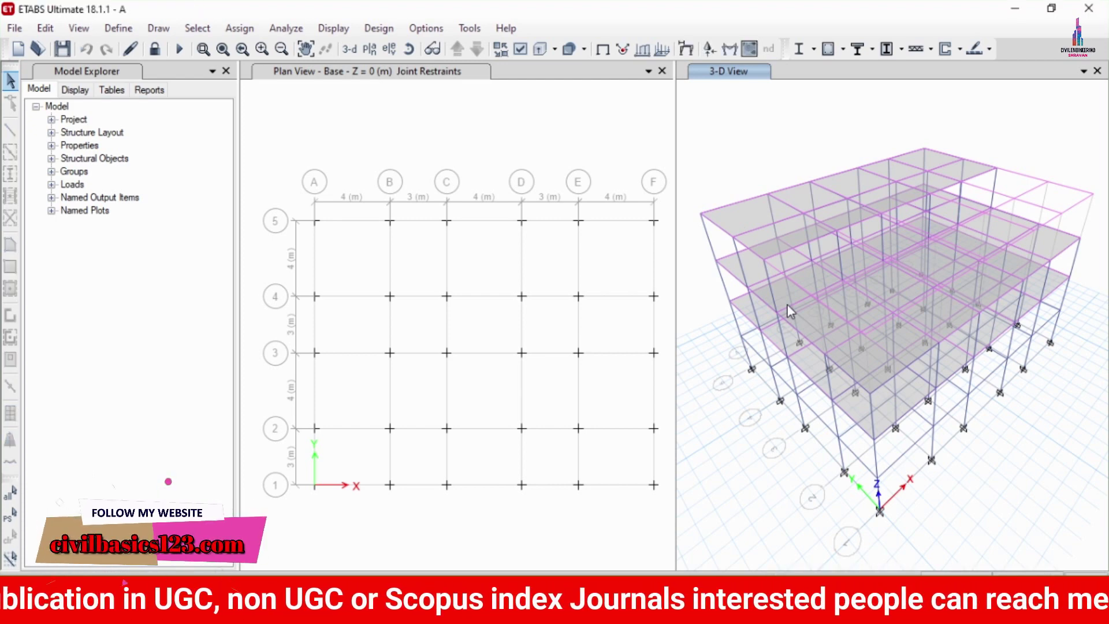
pyautogui.click(790, 310)
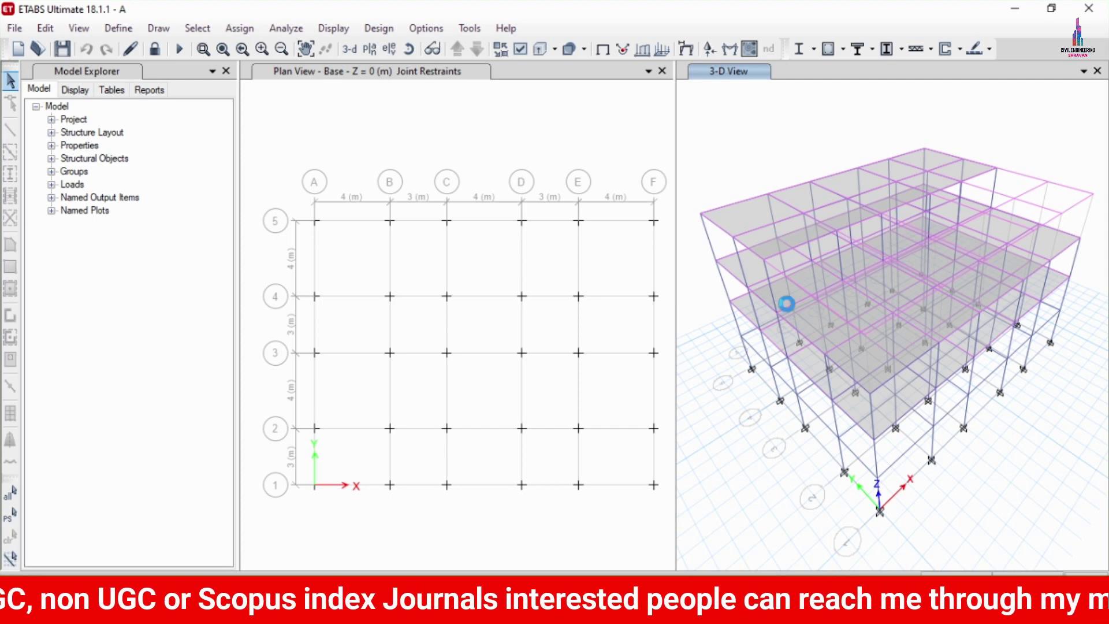
pyautogui.click(790, 310)
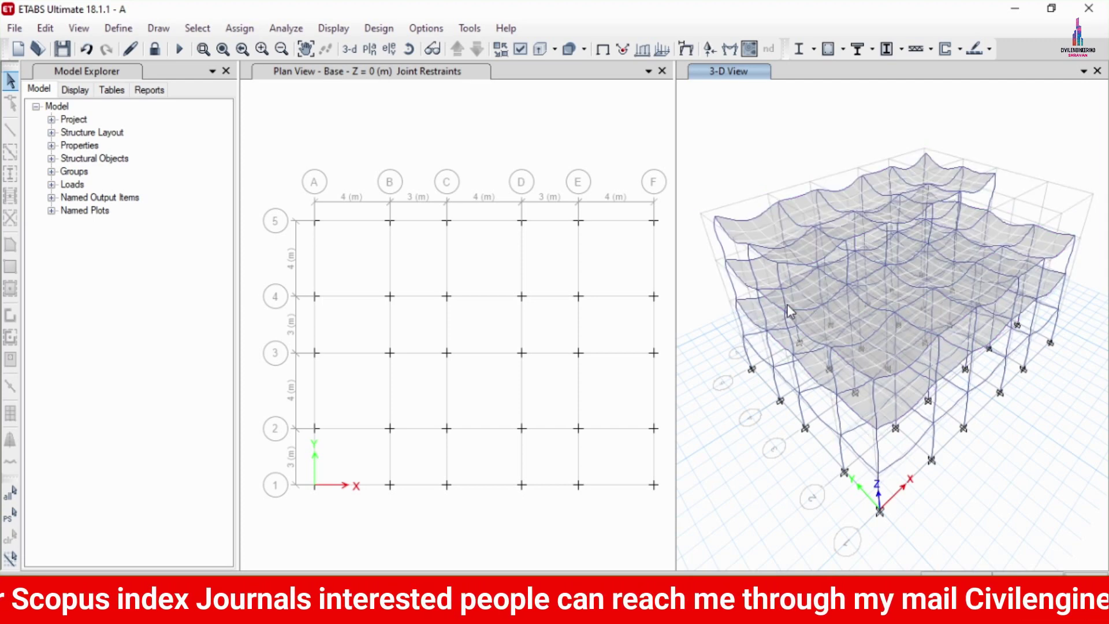
# Accept the IS 456:2000 concrete frame design preferences and start the concrete frame design check
pyautogui.click(378, 29)
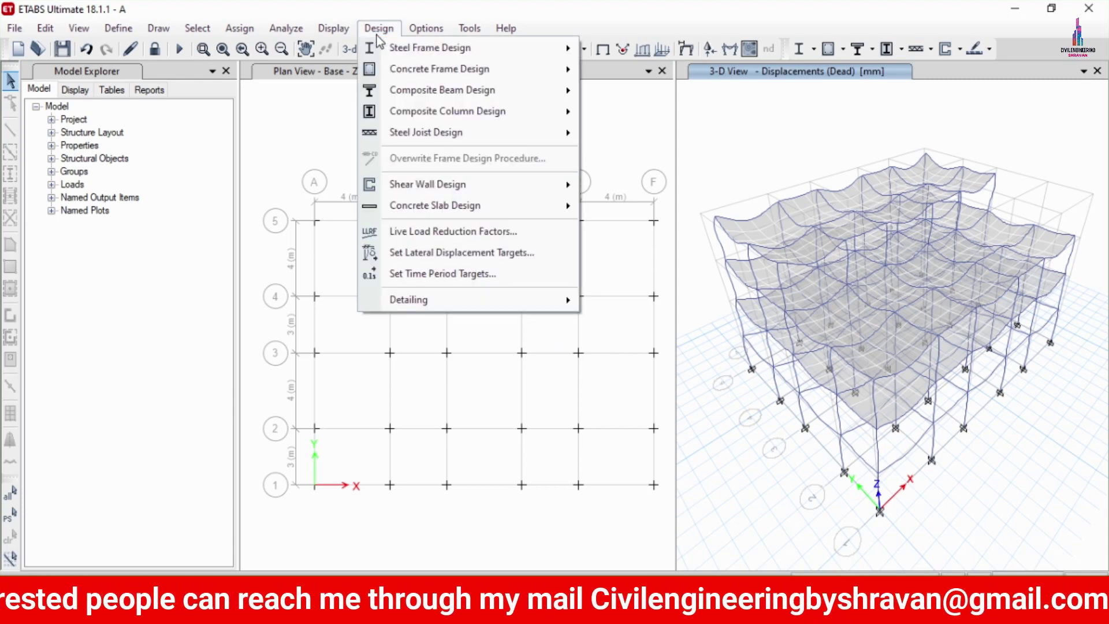
pyautogui.moveTo(404, 69)
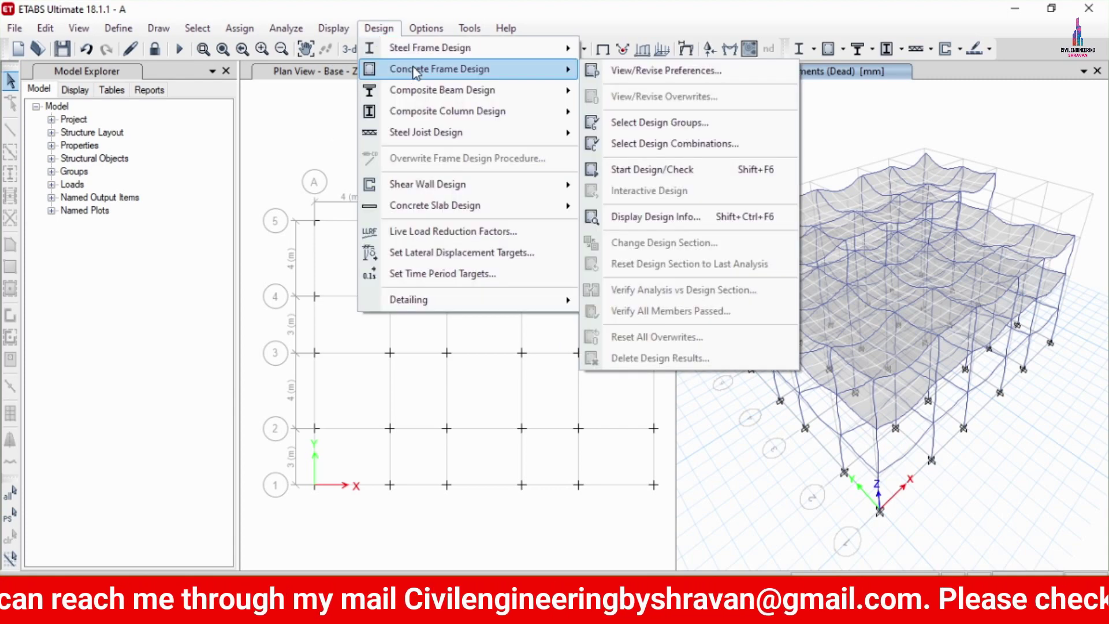
pyautogui.click(639, 78)
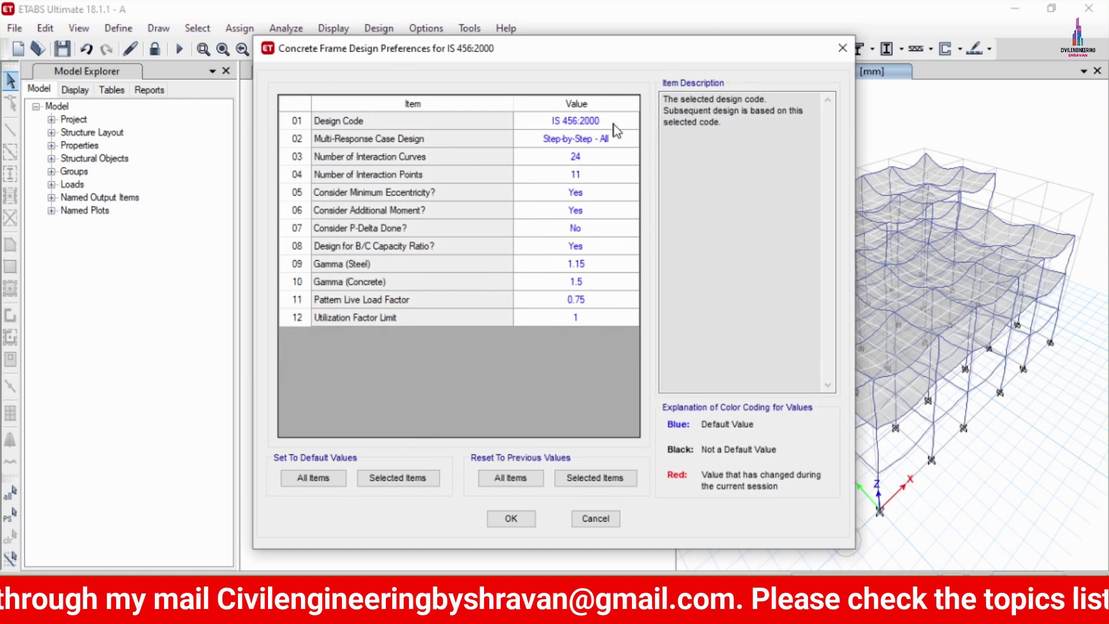
pyautogui.click(511, 519)
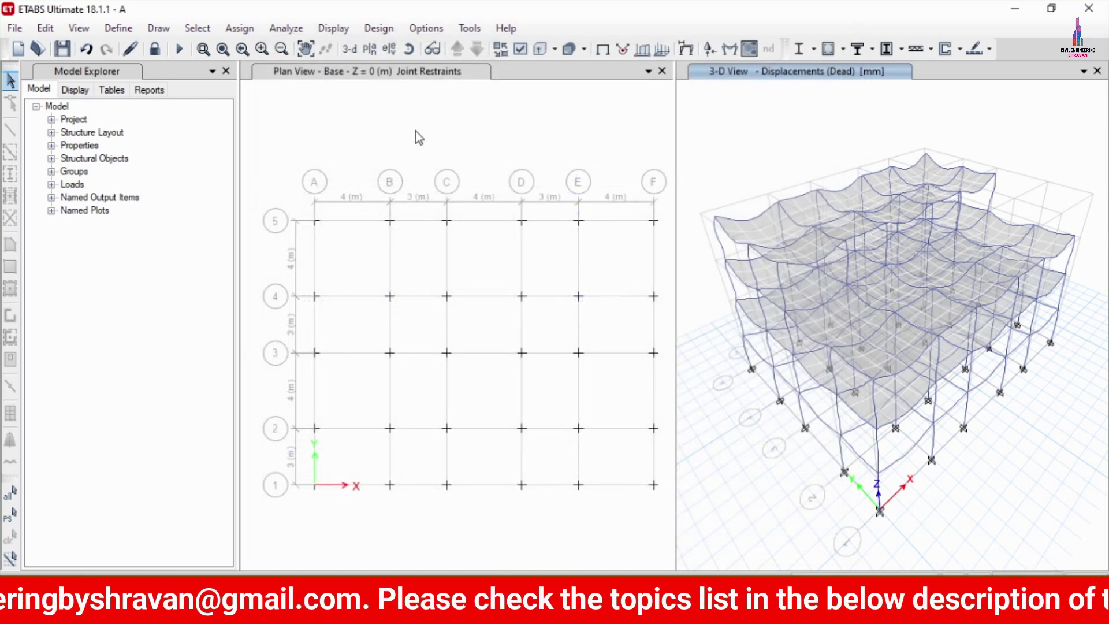
pyautogui.click(379, 29)
pyautogui.moveTo(421, 64)
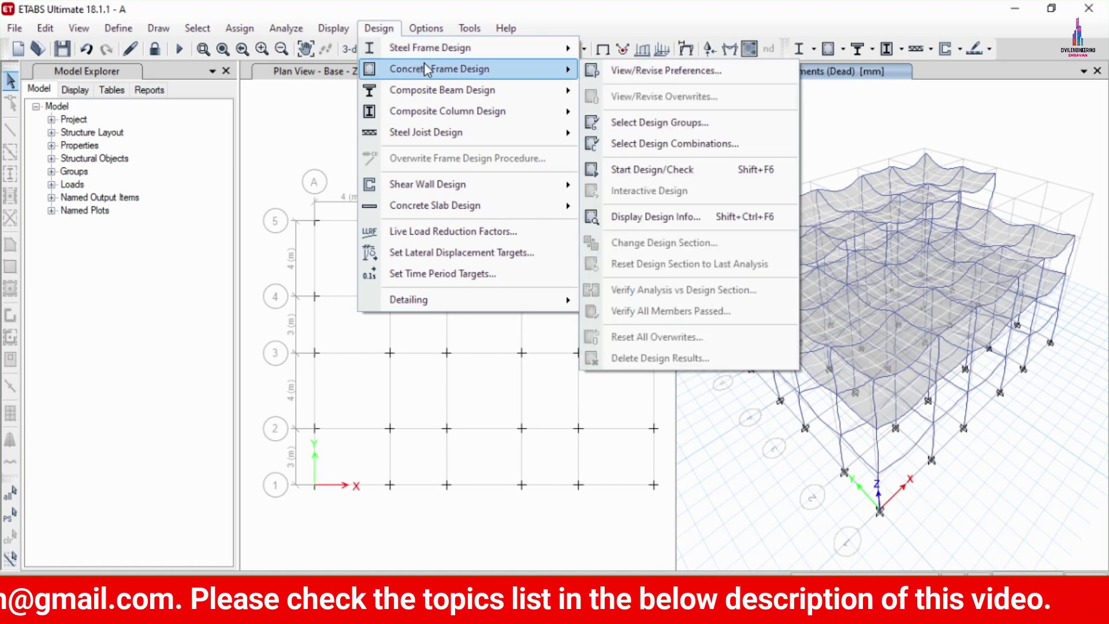
pyautogui.click(671, 175)
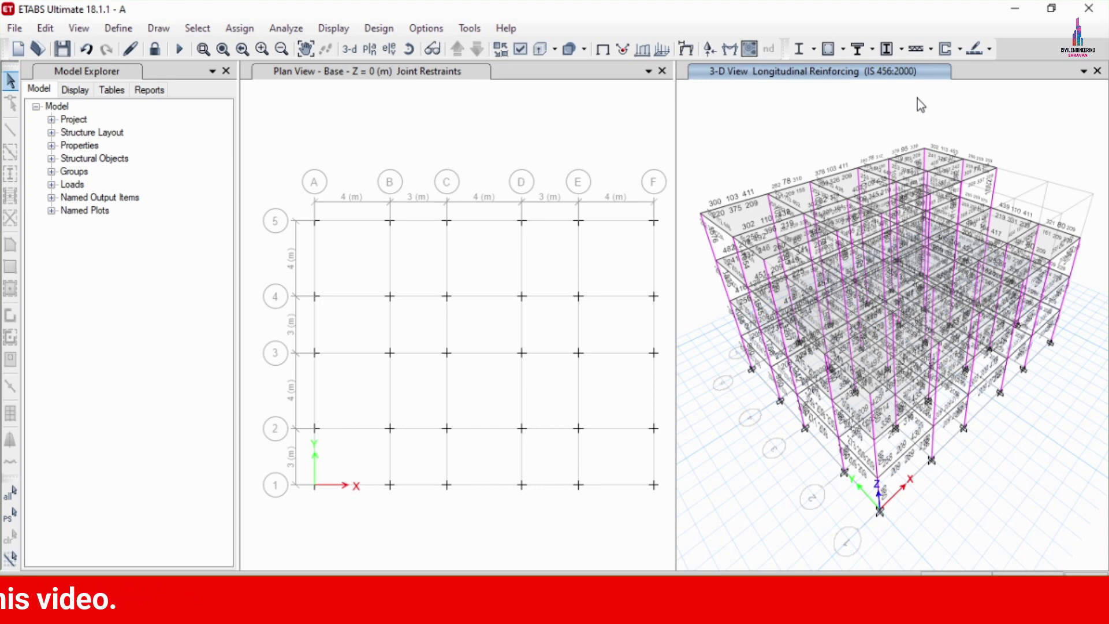
# Accept the concrete slab design preferences with IS 456:2000 as the design code
pyautogui.click(989, 49)
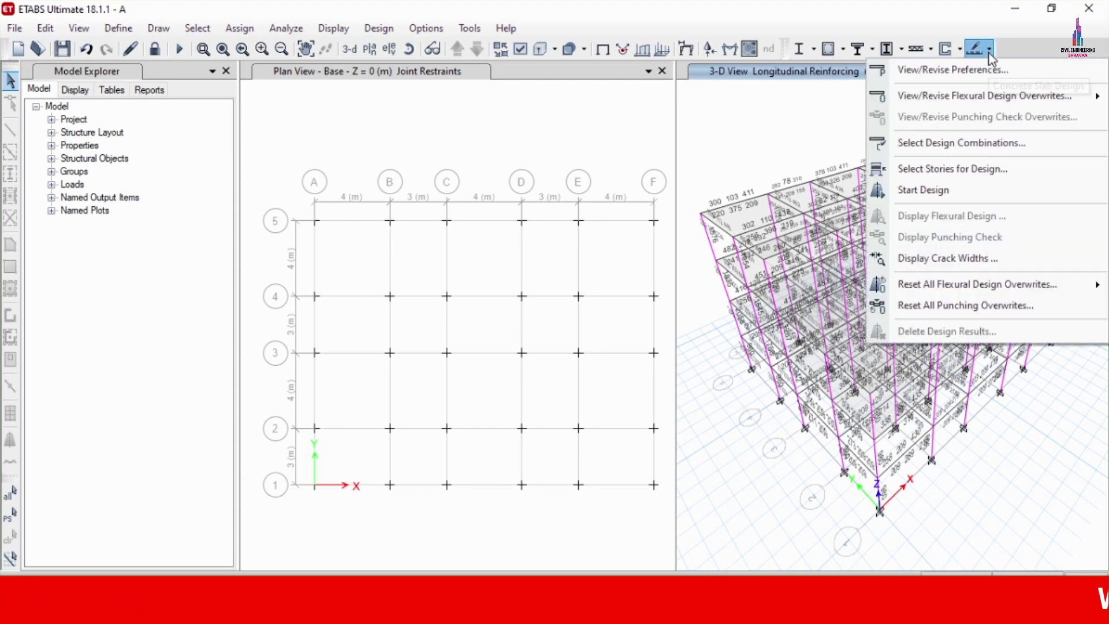
pyautogui.click(979, 65)
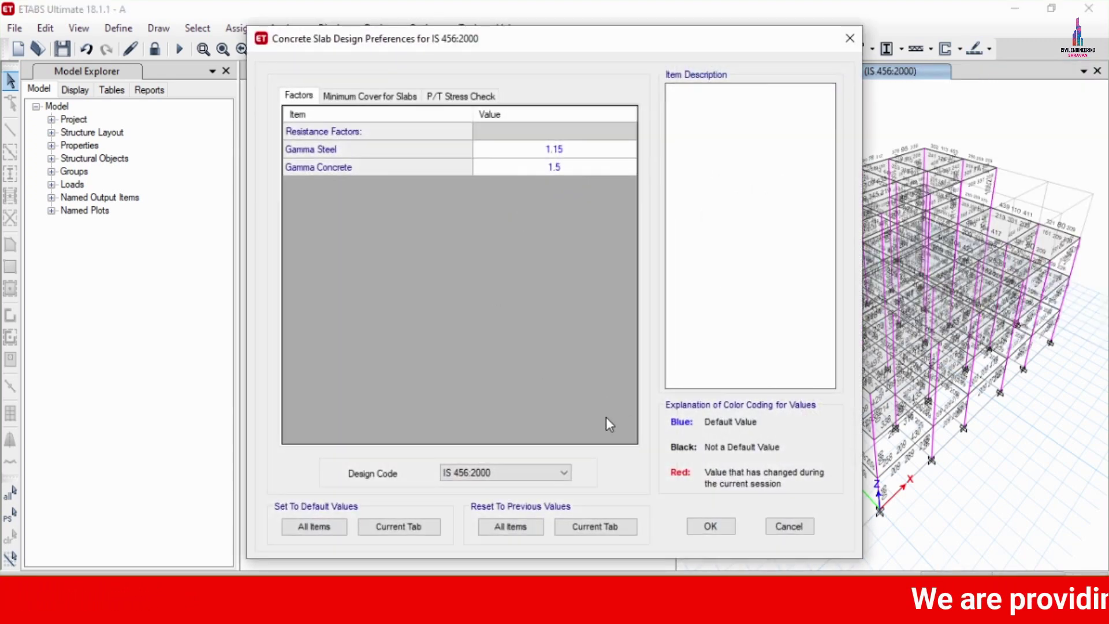
pyautogui.click(713, 525)
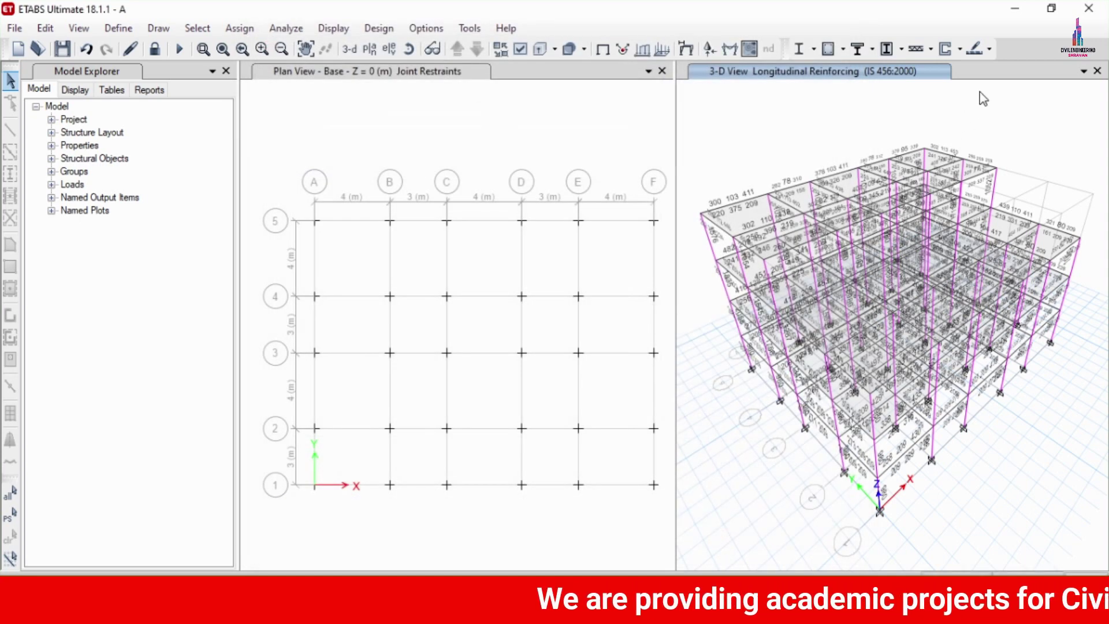
# Select stories Pent, 1 and G for slab design and start the concrete slab design
pyautogui.click(989, 49)
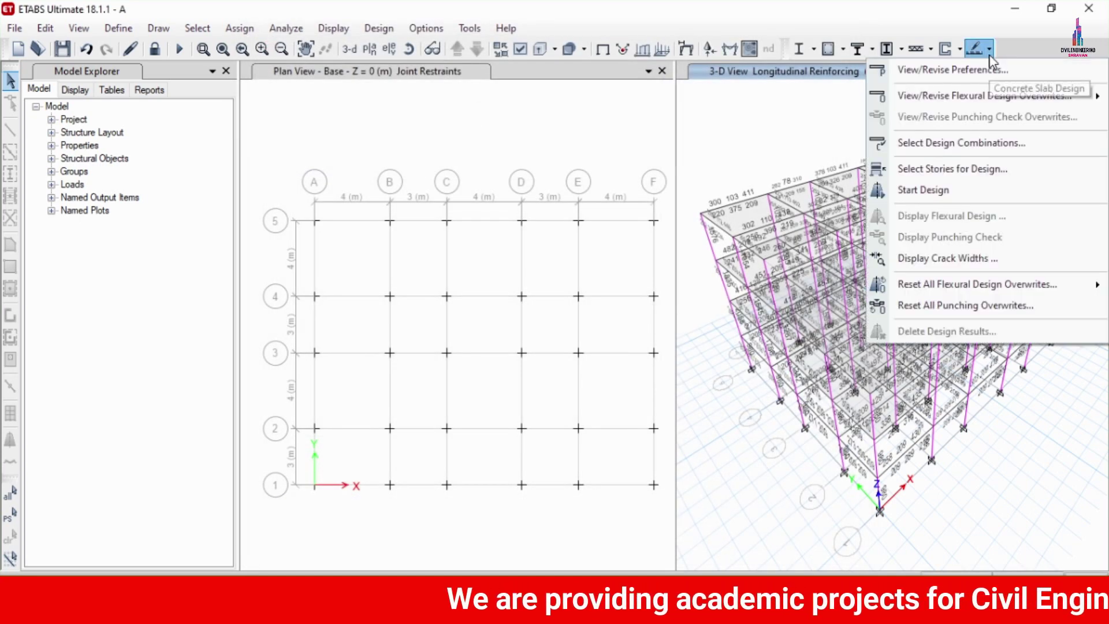
pyautogui.click(955, 166)
pyautogui.moveTo(481, 132); pyautogui.dragTo(492, 155)
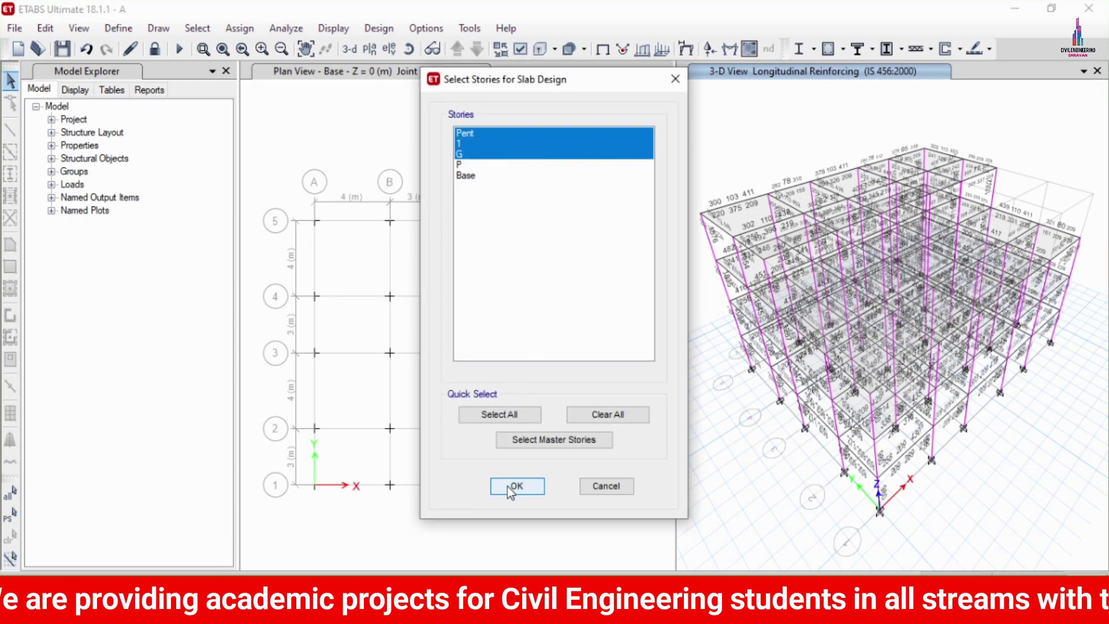
pyautogui.click(530, 487)
pyautogui.click(989, 48)
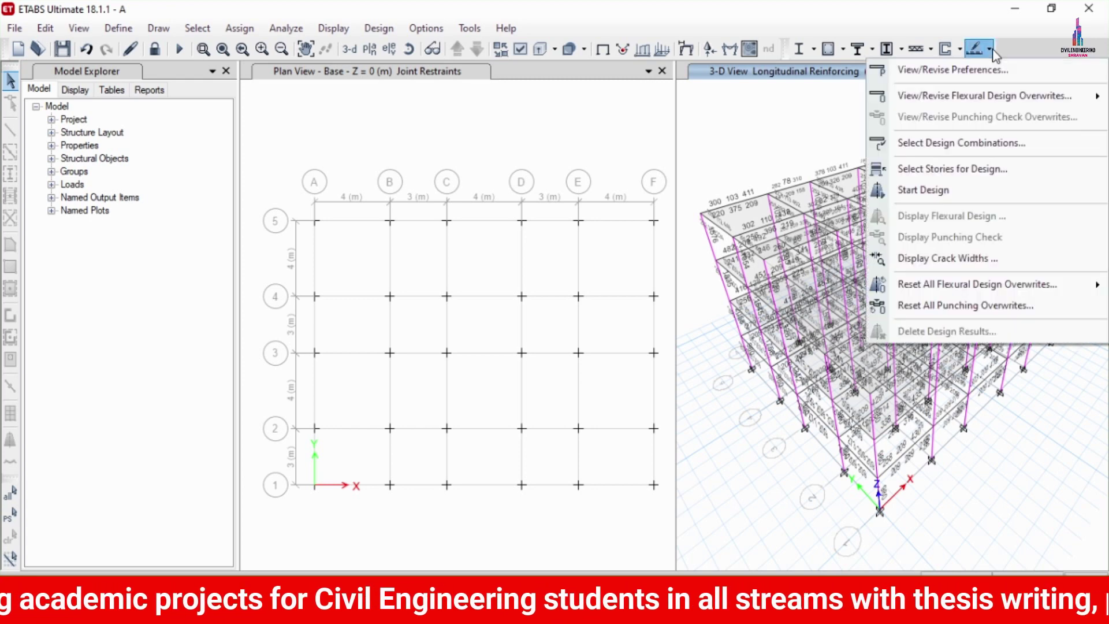
pyautogui.click(959, 185)
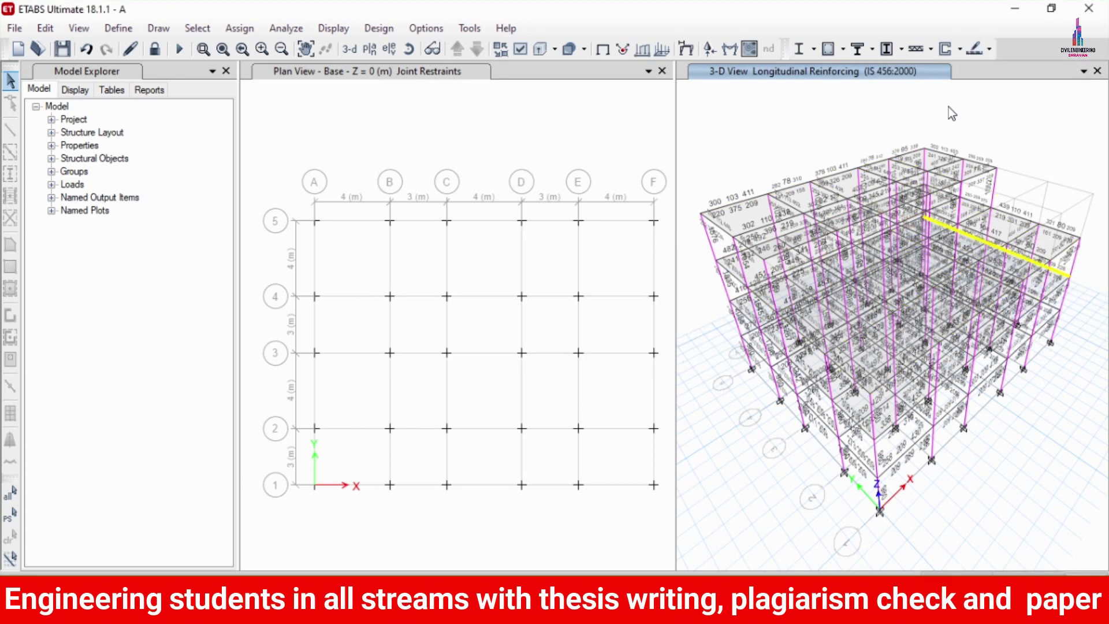
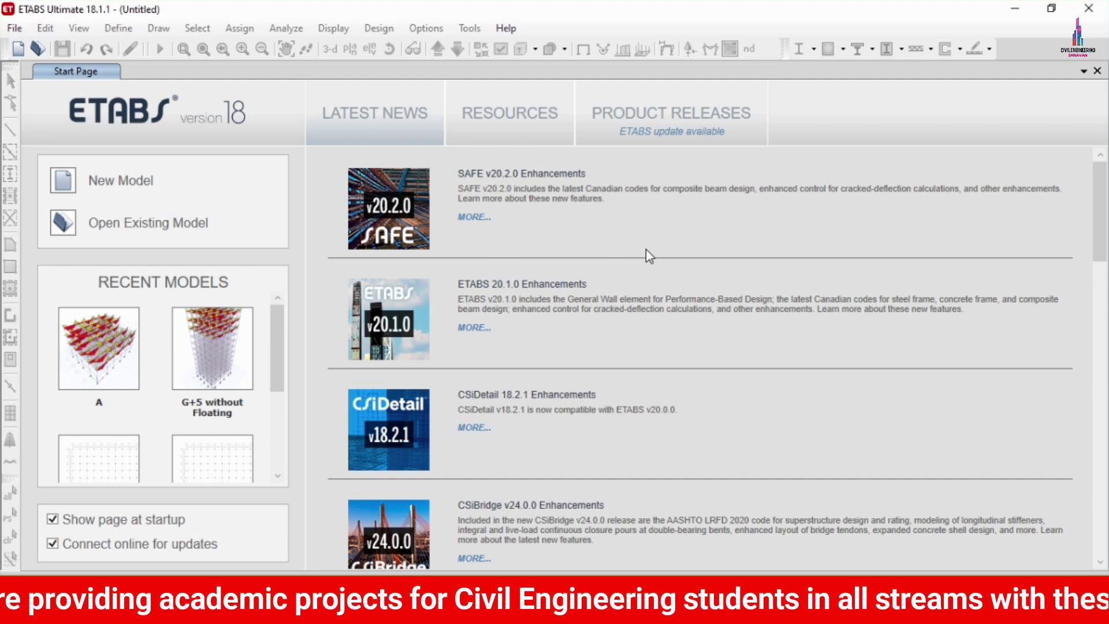
# Reopen model A and load A.EDB into a new detailing project in CSiDetail
pyautogui.hotkey('ctrl', 'F4')
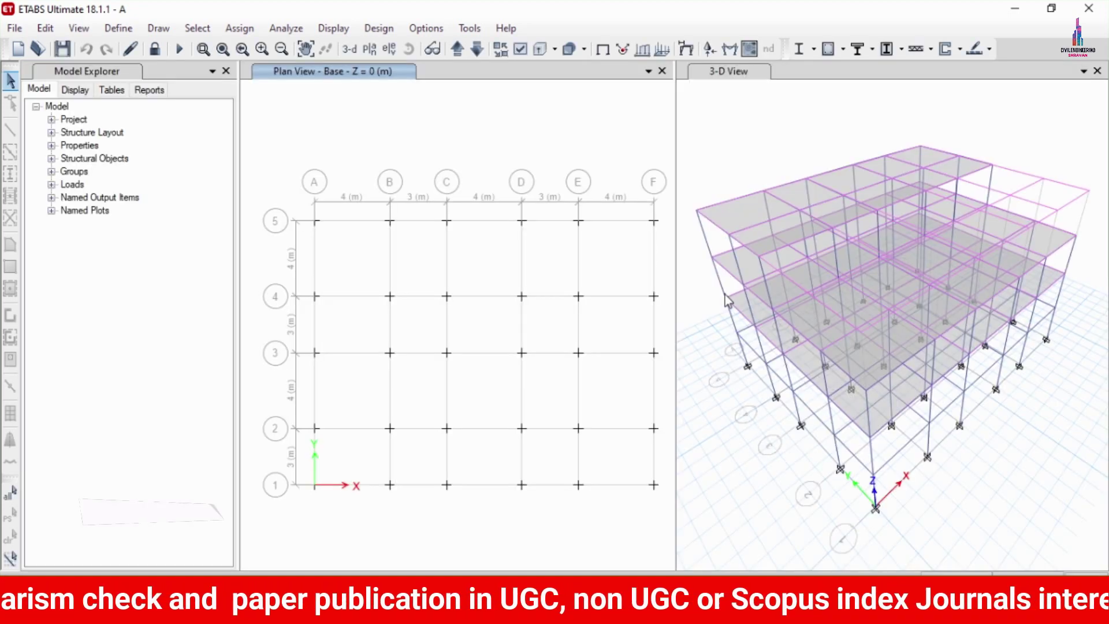
pyautogui.click(698, 560)
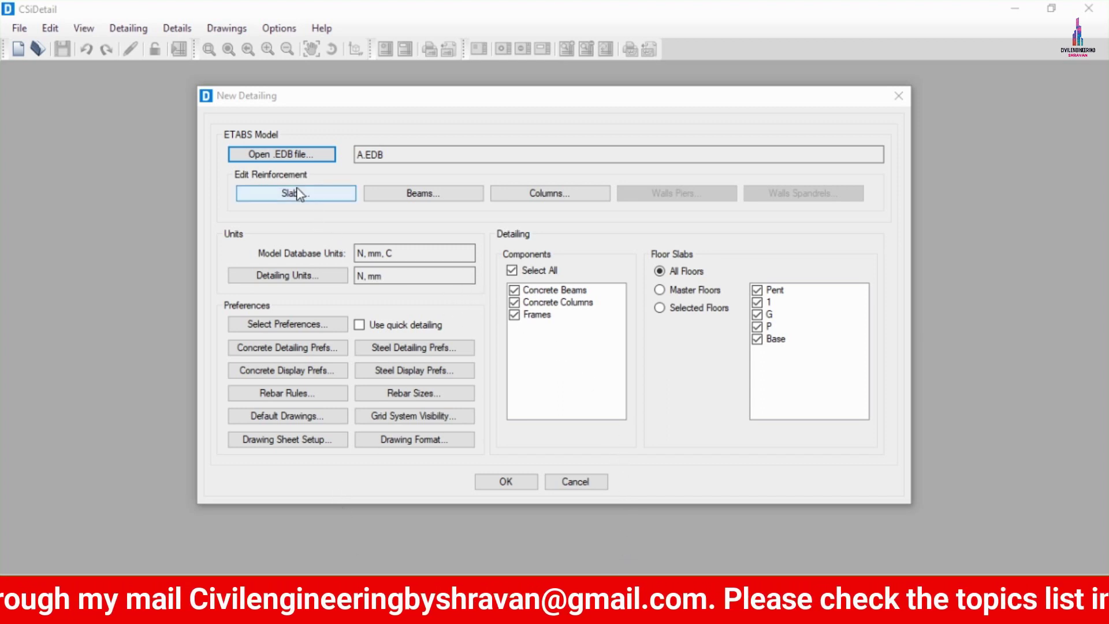
# Set the detailing units to kilonewton for force and the rebar set to SI (25)
pyautogui.click(281, 276)
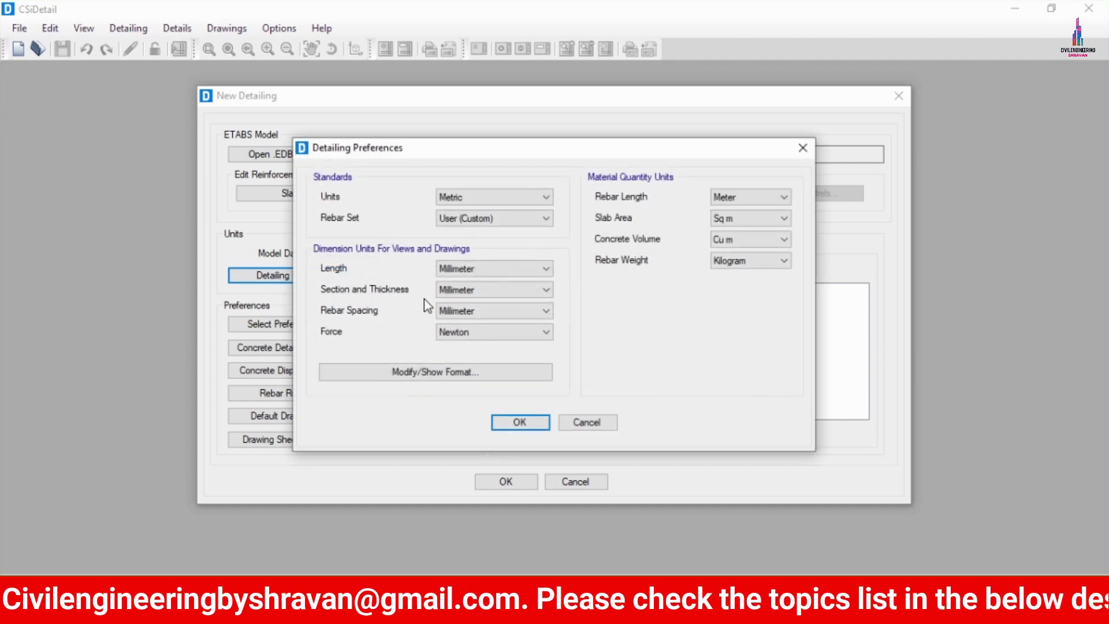
pyautogui.click(469, 333)
pyautogui.click(462, 368)
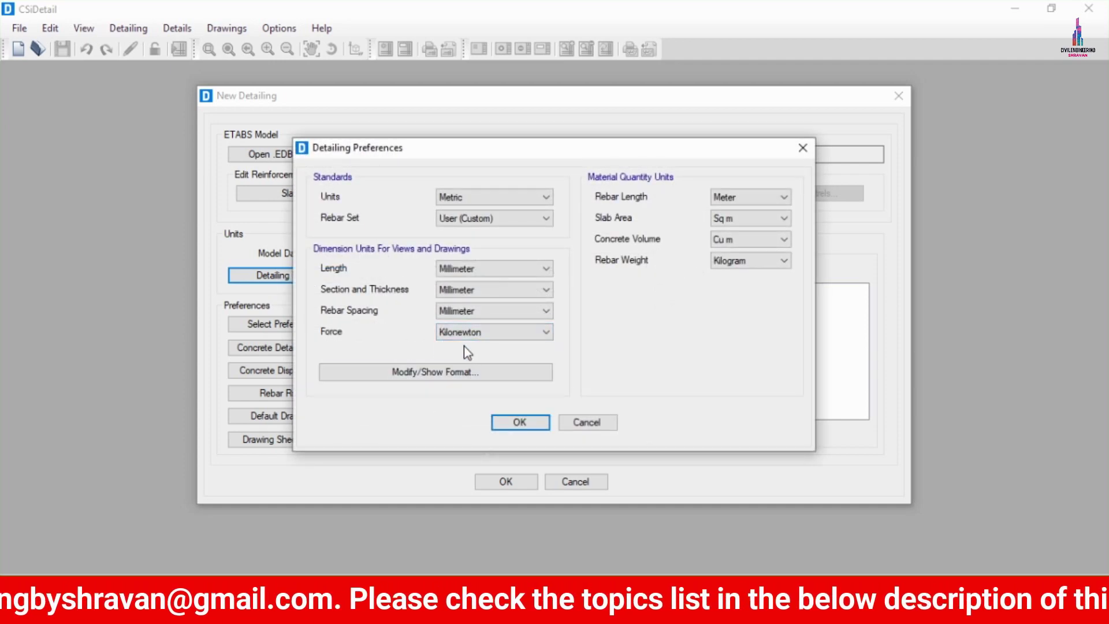
pyautogui.click(483, 220)
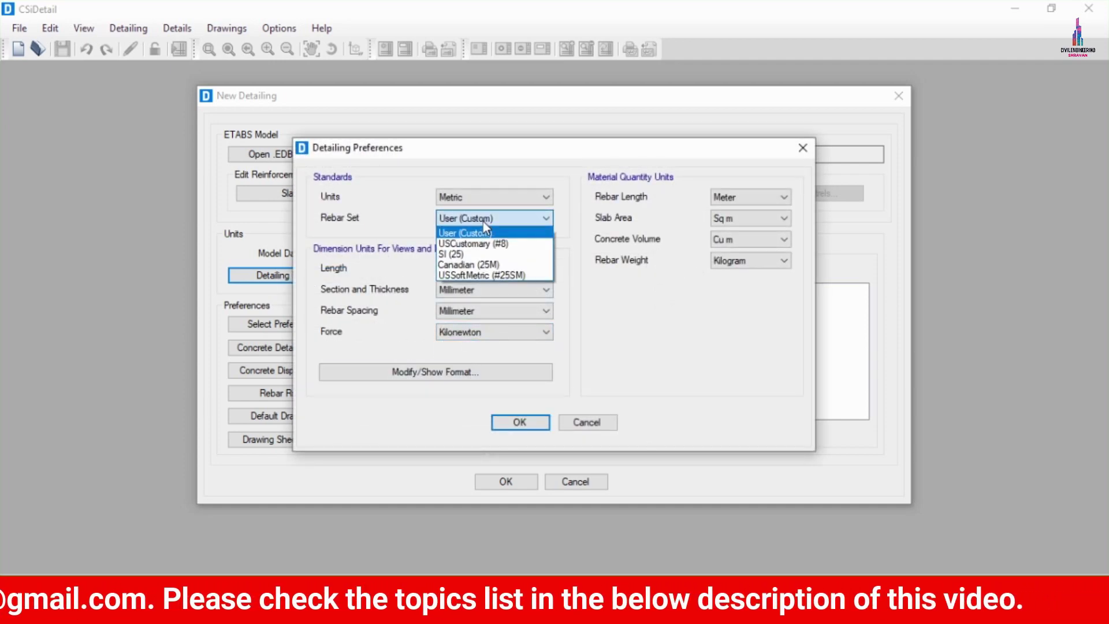
pyautogui.click(477, 254)
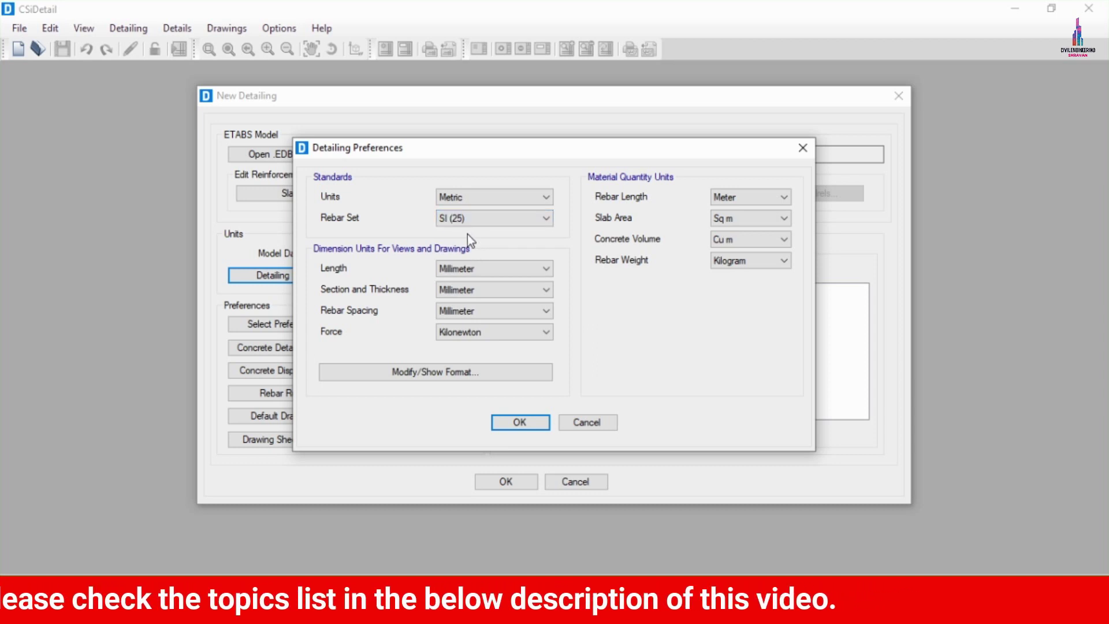
pyautogui.click(742, 264)
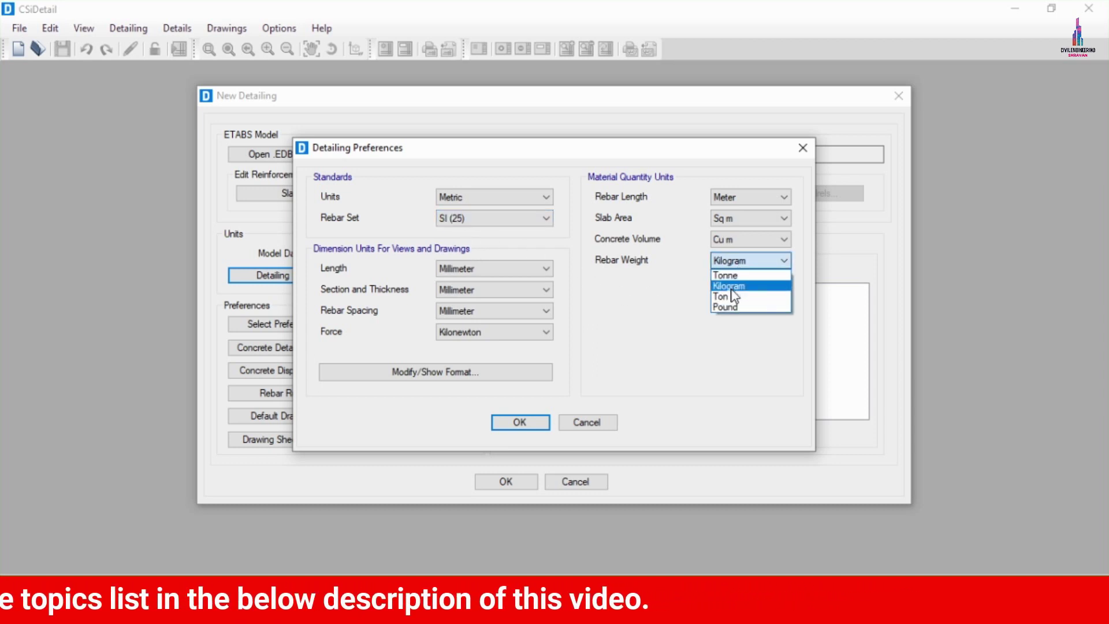
pyautogui.click(741, 292)
pyautogui.click(517, 423)
# Use the IS 456:2000 standard preferences for the new detailing
pyautogui.click(314, 324)
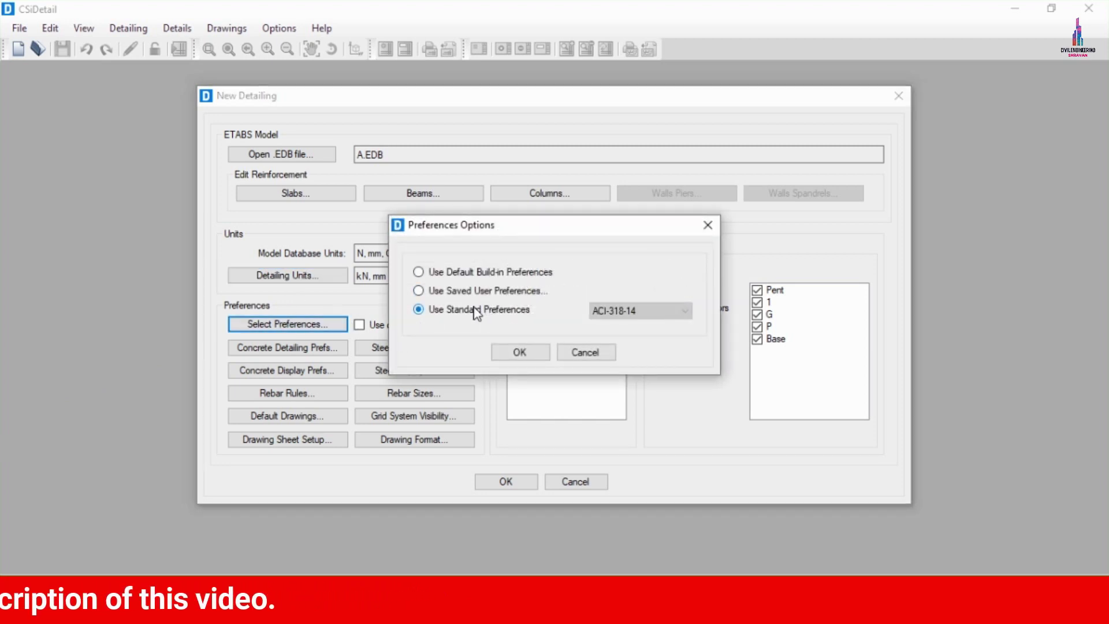
pyautogui.click(634, 315)
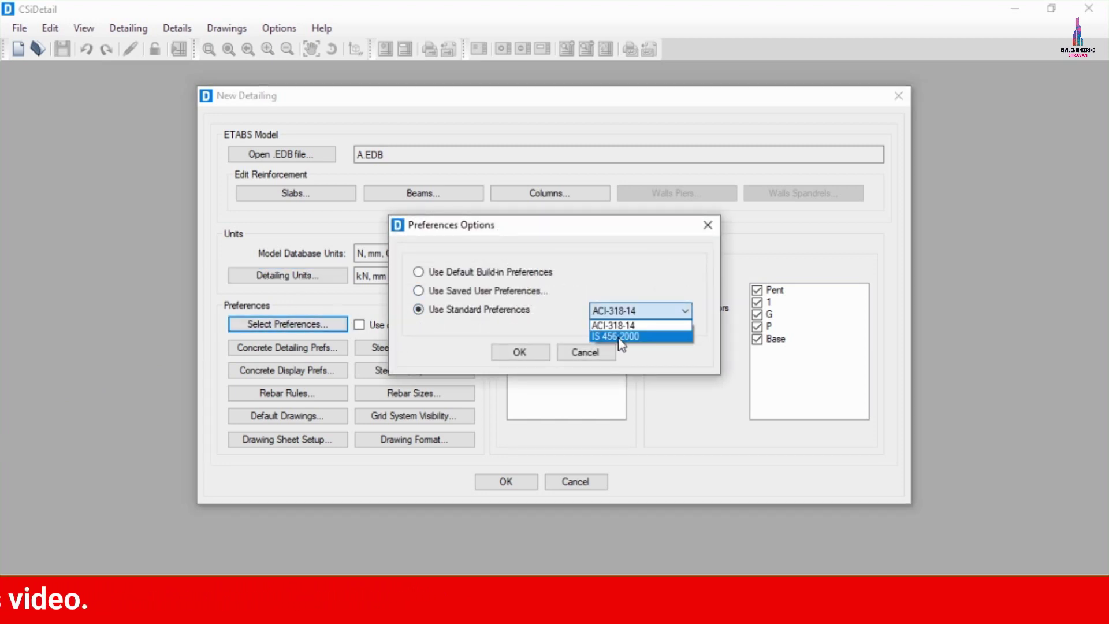
pyautogui.click(619, 336)
pyautogui.click(522, 354)
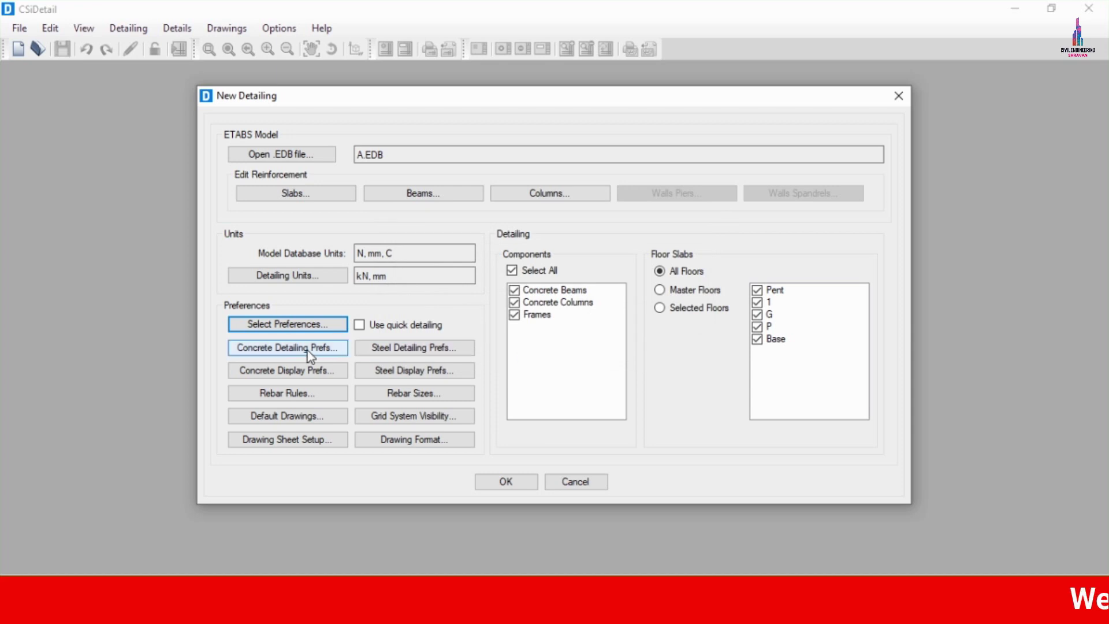
# In the concrete detailing preferences, set the label prefix to CB for beams and W for walls, and check the column settings
pyautogui.click(289, 348)
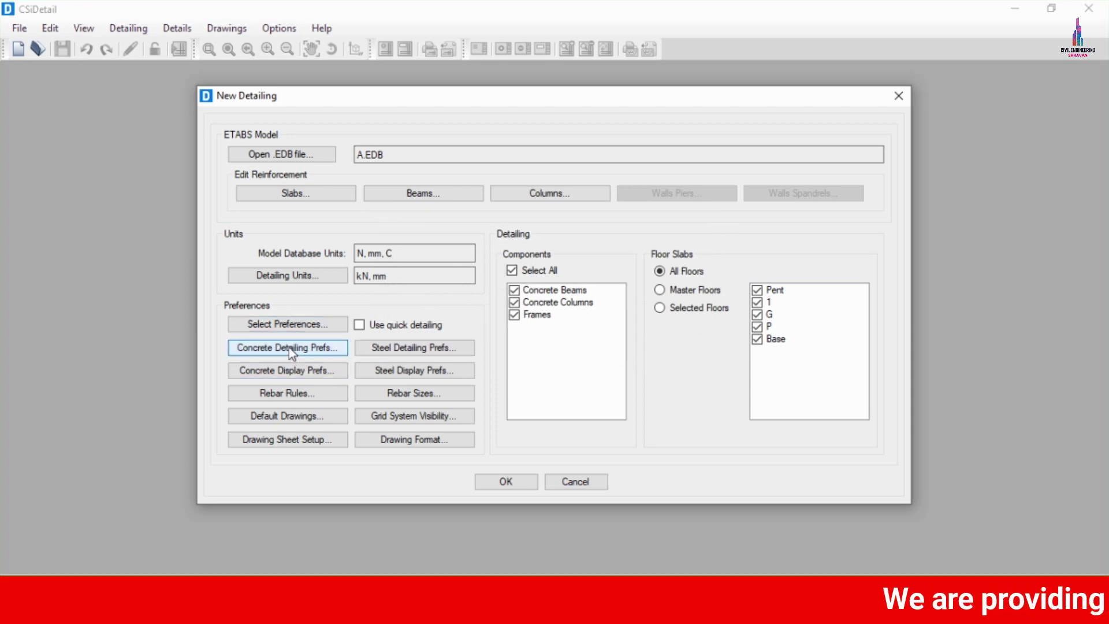
pyautogui.click(384, 155)
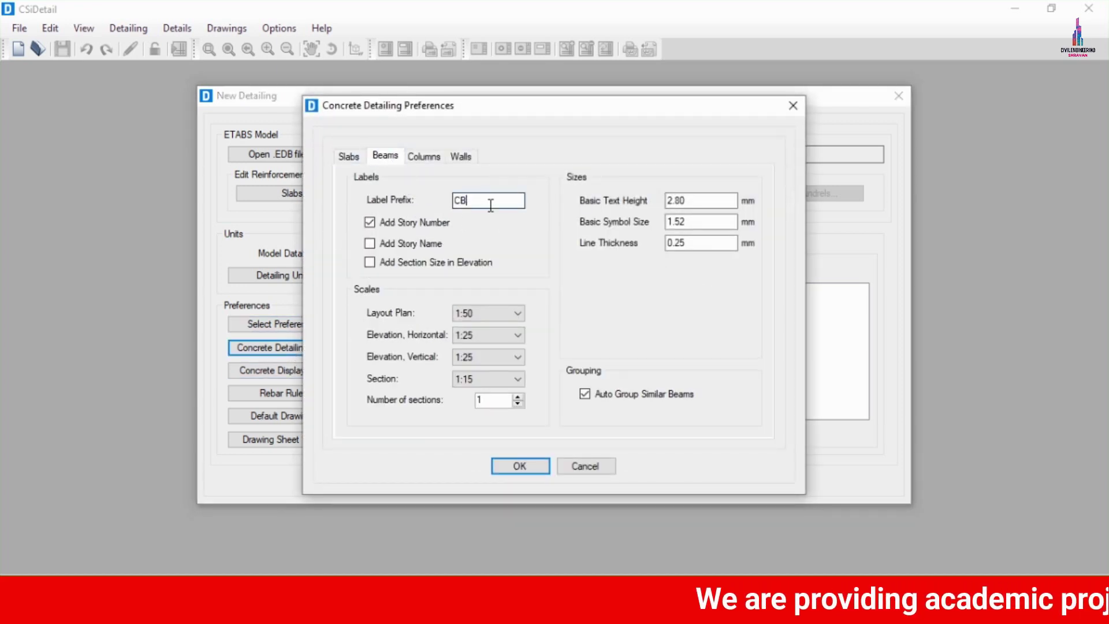
pyautogui.click(425, 156)
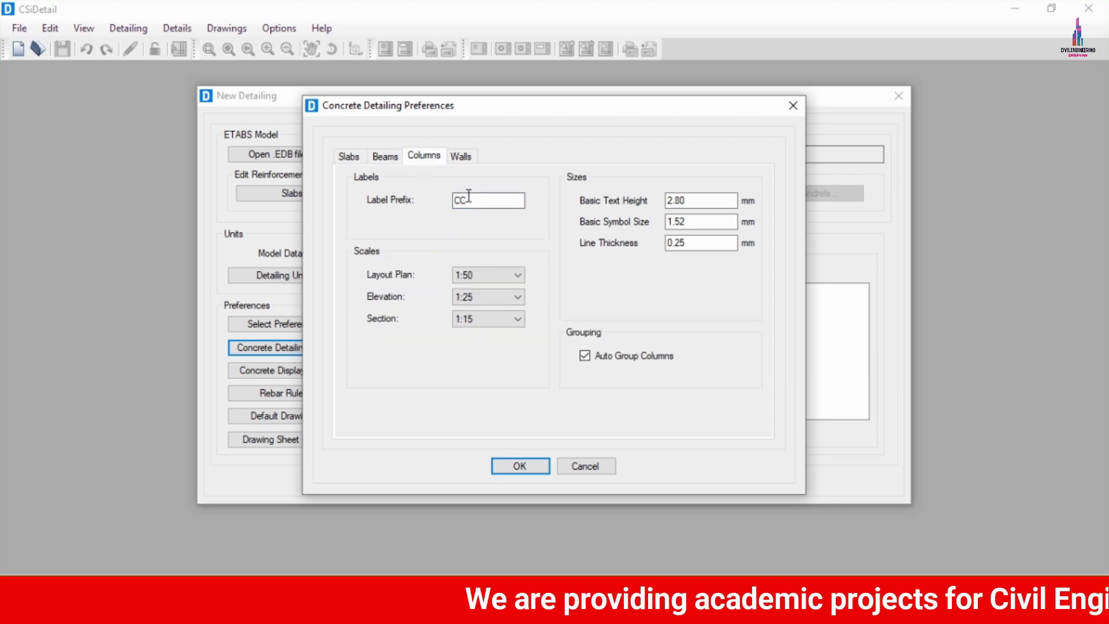
pyautogui.click(456, 158)
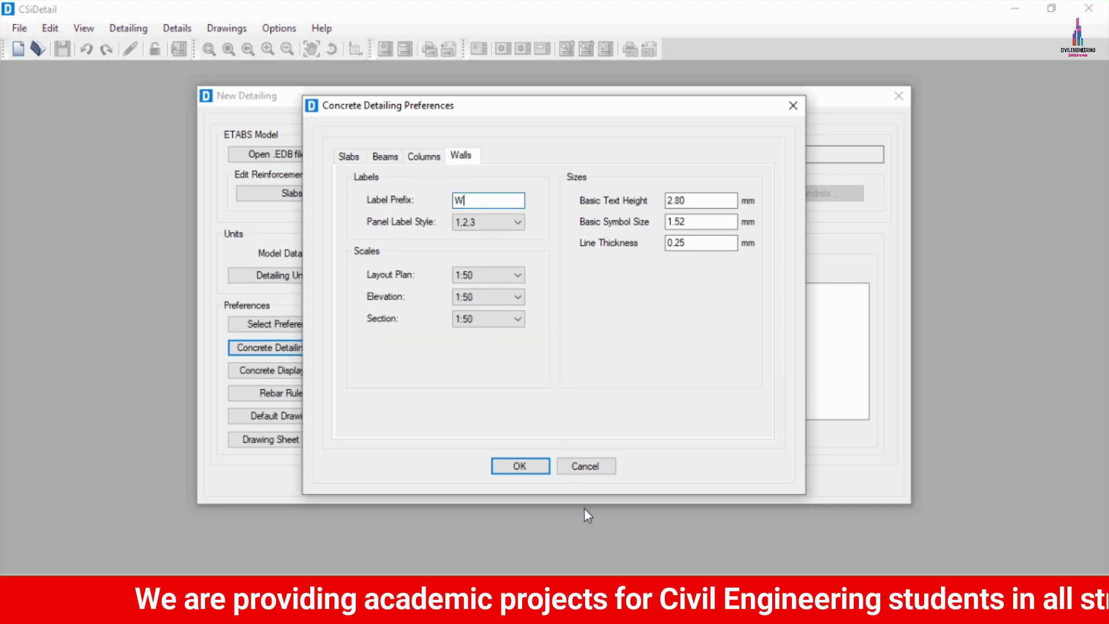
pyautogui.click(513, 467)
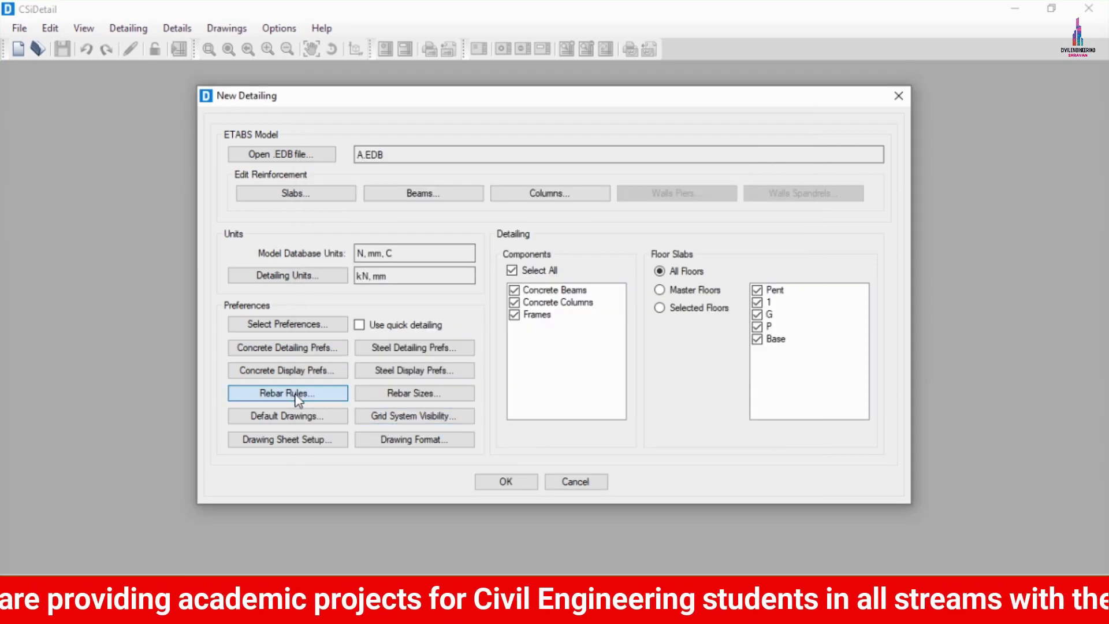
# In the rebar selection rules, set the minimum spacing to 120 mm for slab bars and for beam stirrups in Zones A, B and C
pyautogui.click(296, 395)
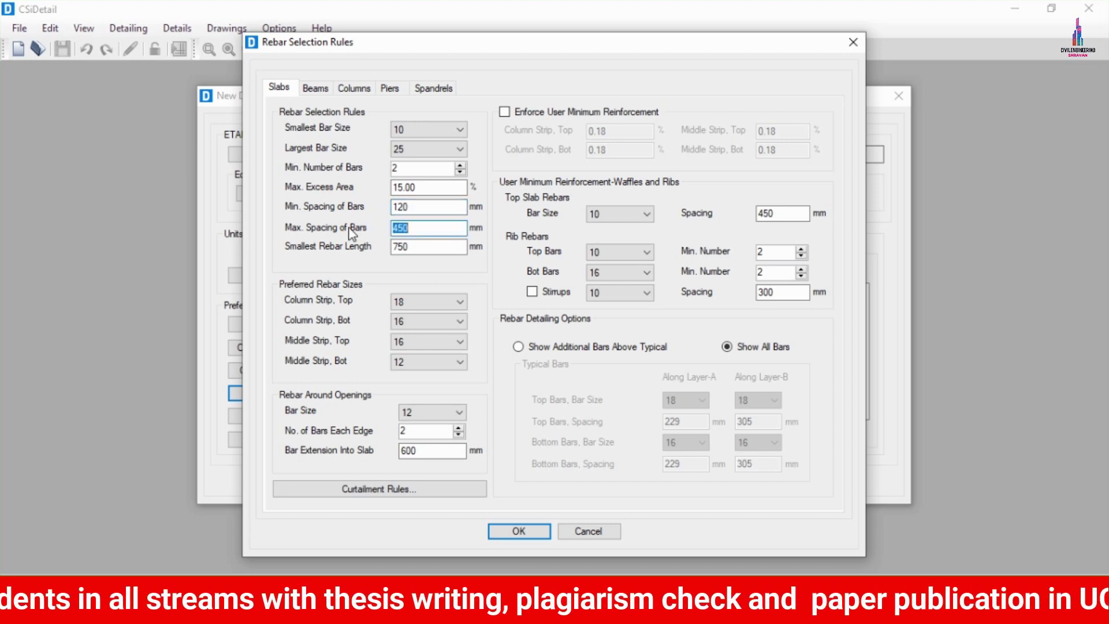
pyautogui.click(314, 89)
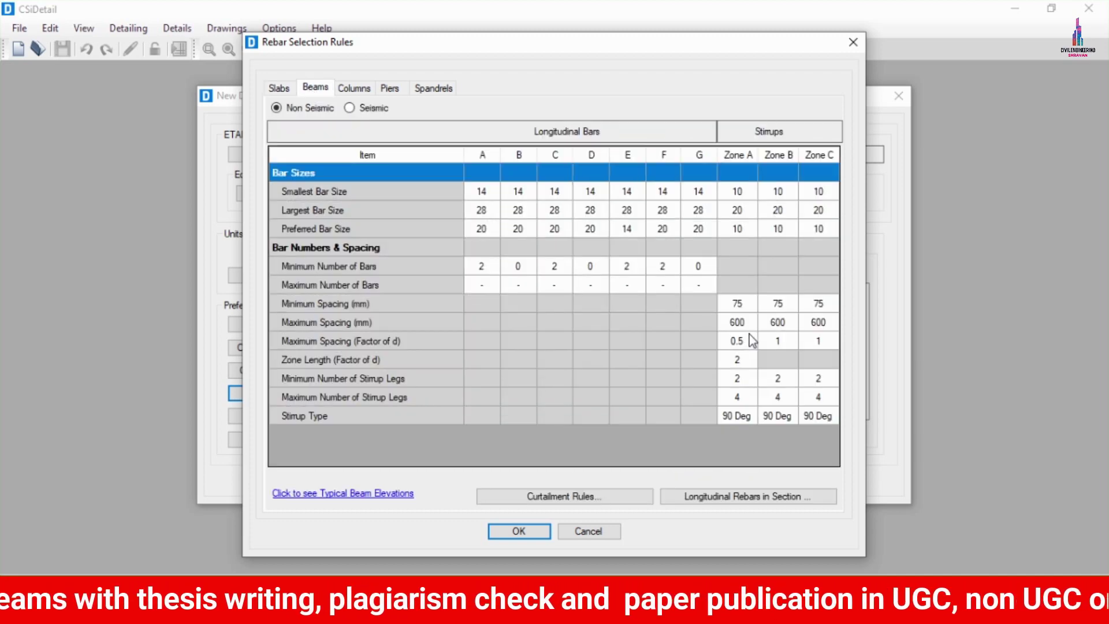
pyautogui.click(750, 305)
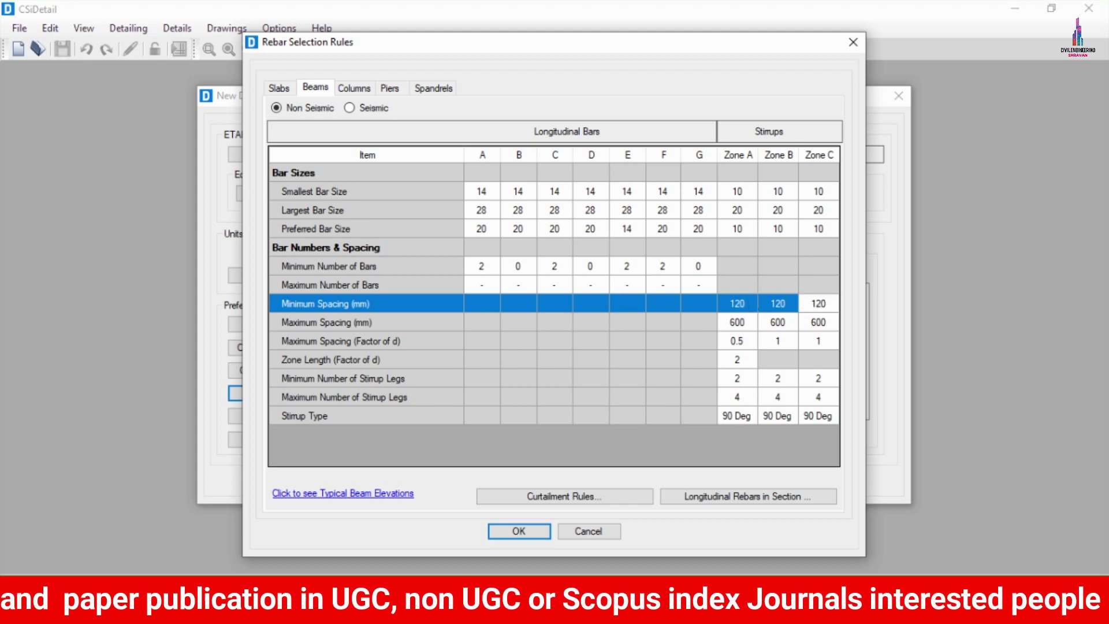
# Set the maximum spacing of the beam stirrups to 450 mm in Zones A, B and C
pyautogui.click(740, 325)
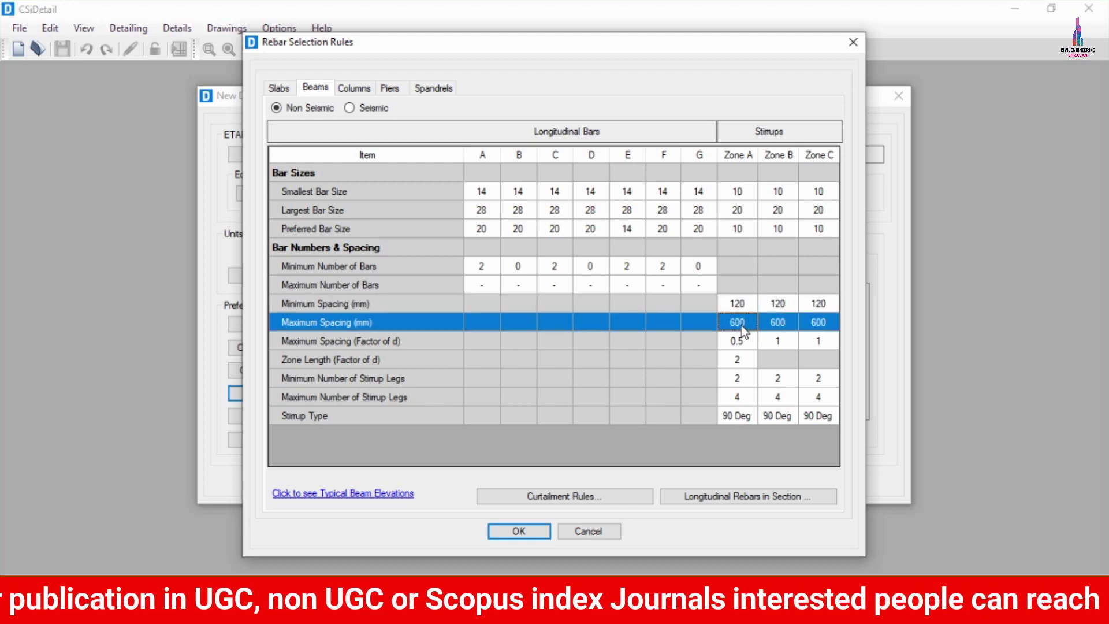
pyautogui.write('450')
pyautogui.click(793, 327)
pyautogui.write('450')
pyautogui.press('Tab')
pyautogui.write('450')
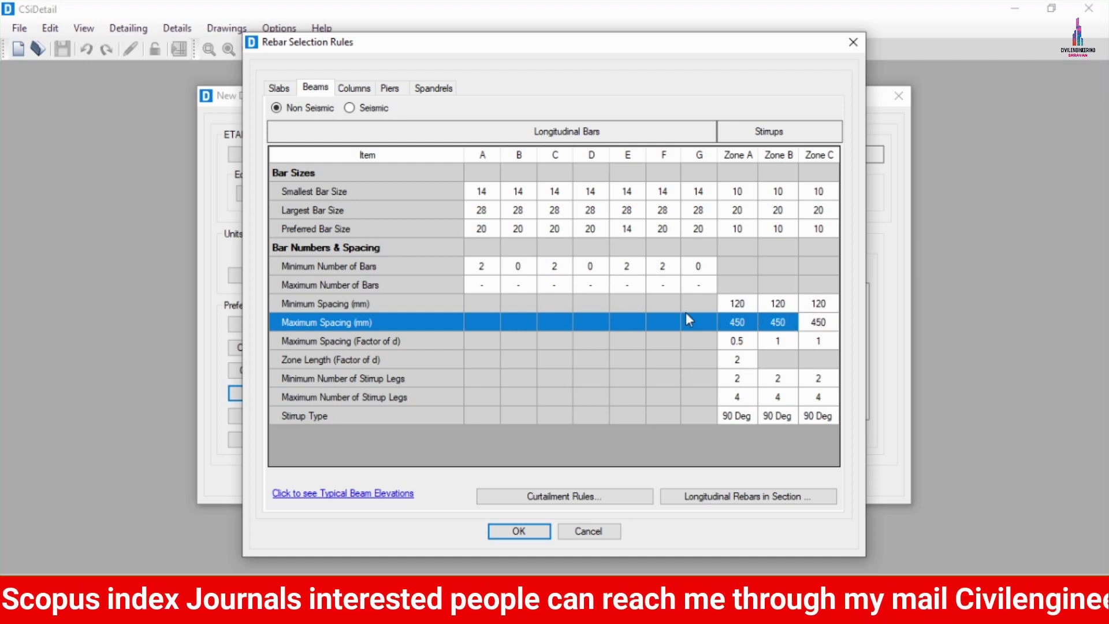
# Set the column ties' minimum spacing to 120 mm and maximum spacing to 450 mm, and accept the rebar rules
pyautogui.click(354, 88)
pyautogui.click(763, 324)
pyautogui.click(765, 326)
pyautogui.write('120')
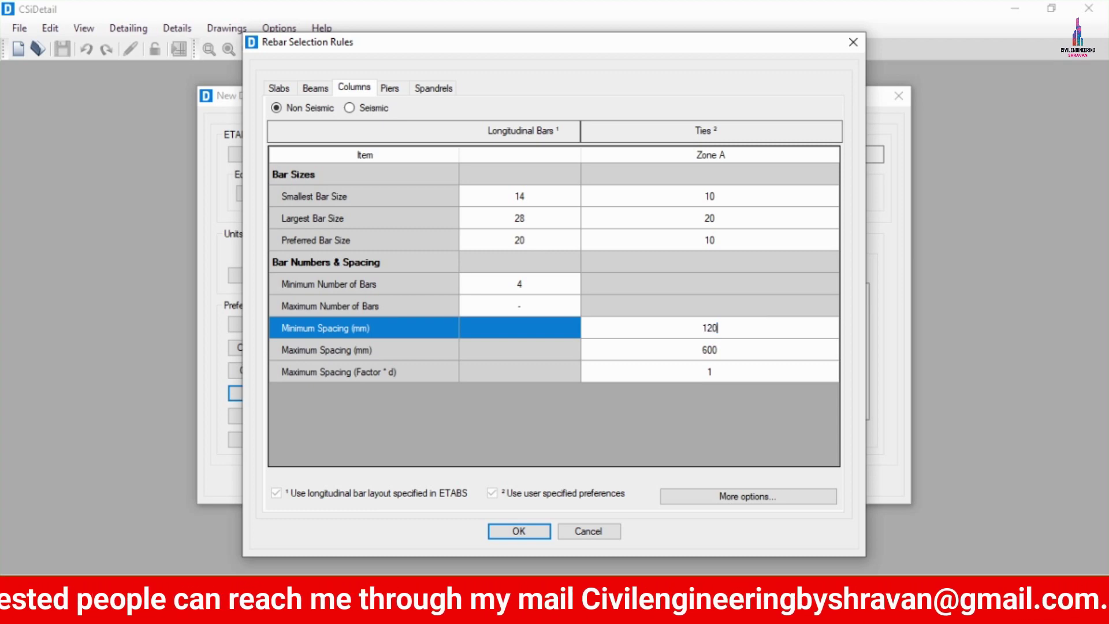
pyautogui.press('Return')
pyautogui.click(757, 350)
pyautogui.write('450')
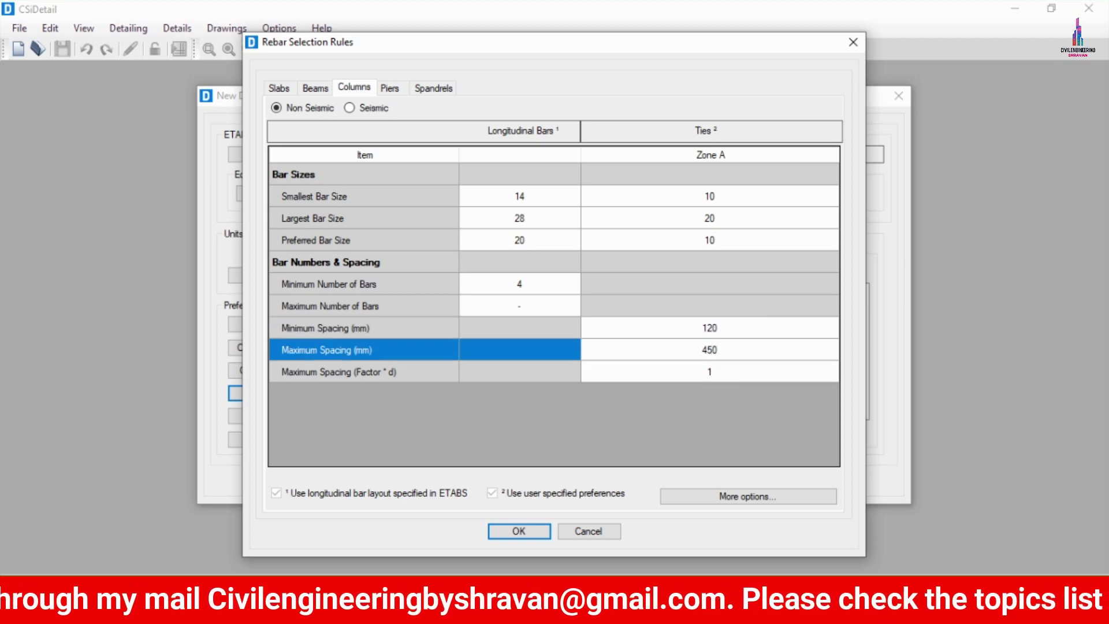
pyautogui.click(519, 531)
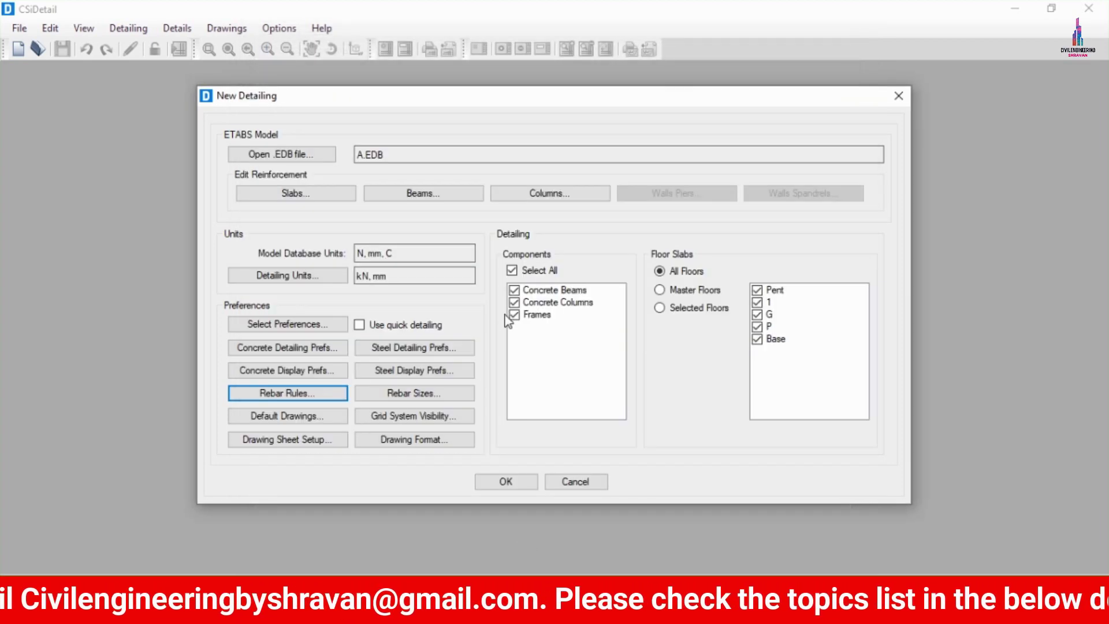
# Generate the detailing for all components and floors, and view the Pent slab's rebar plan with all bars
pyautogui.click(505, 482)
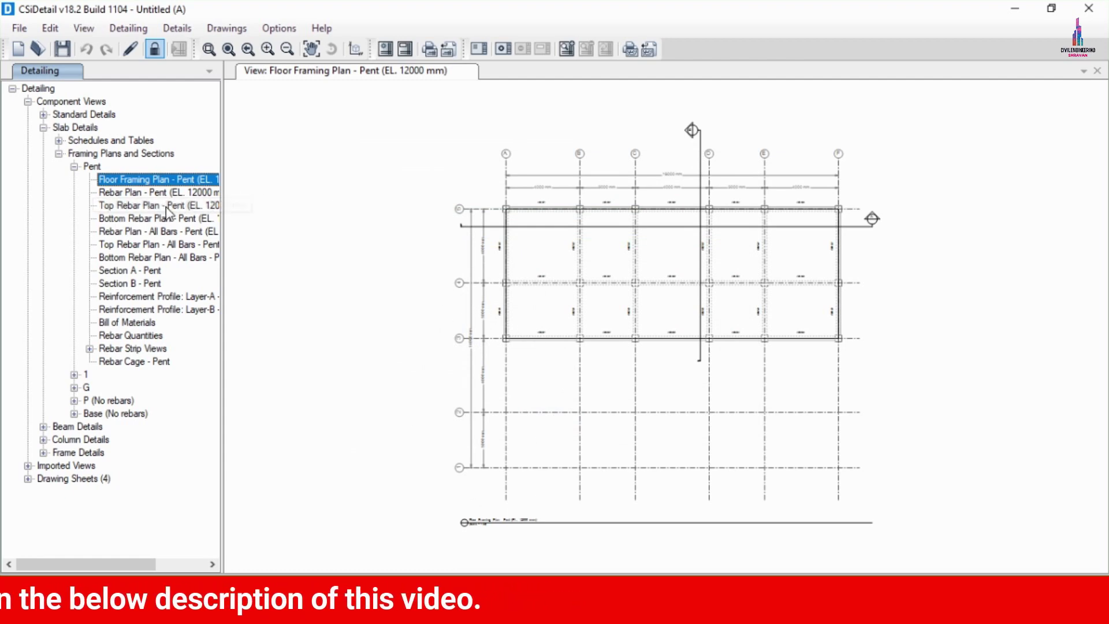
pyautogui.doubleClick(138, 195)
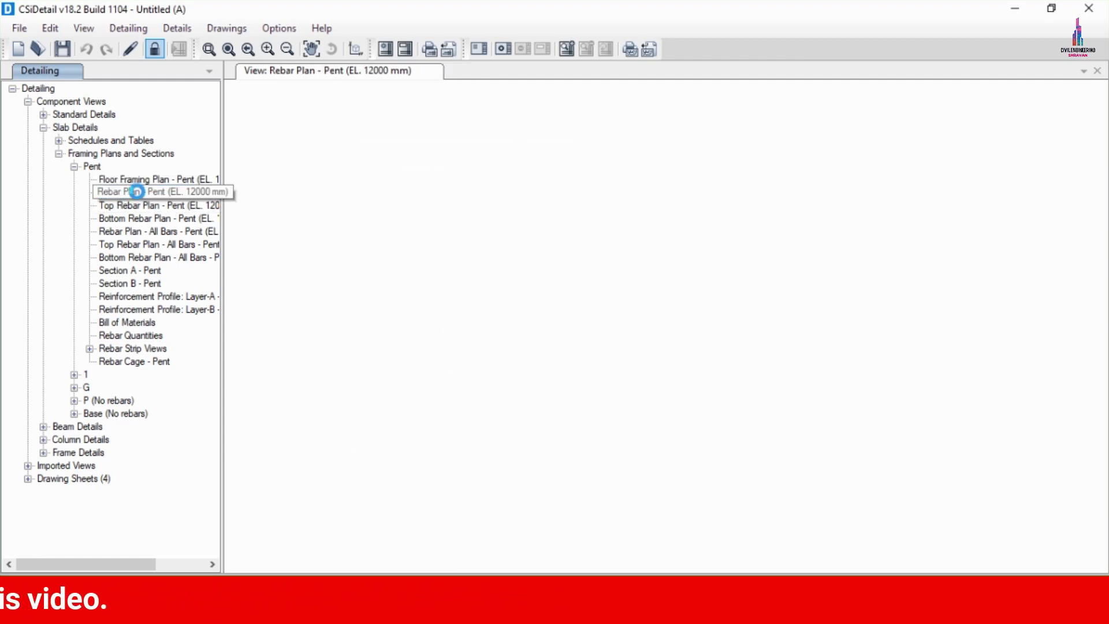
pyautogui.doubleClick(138, 207)
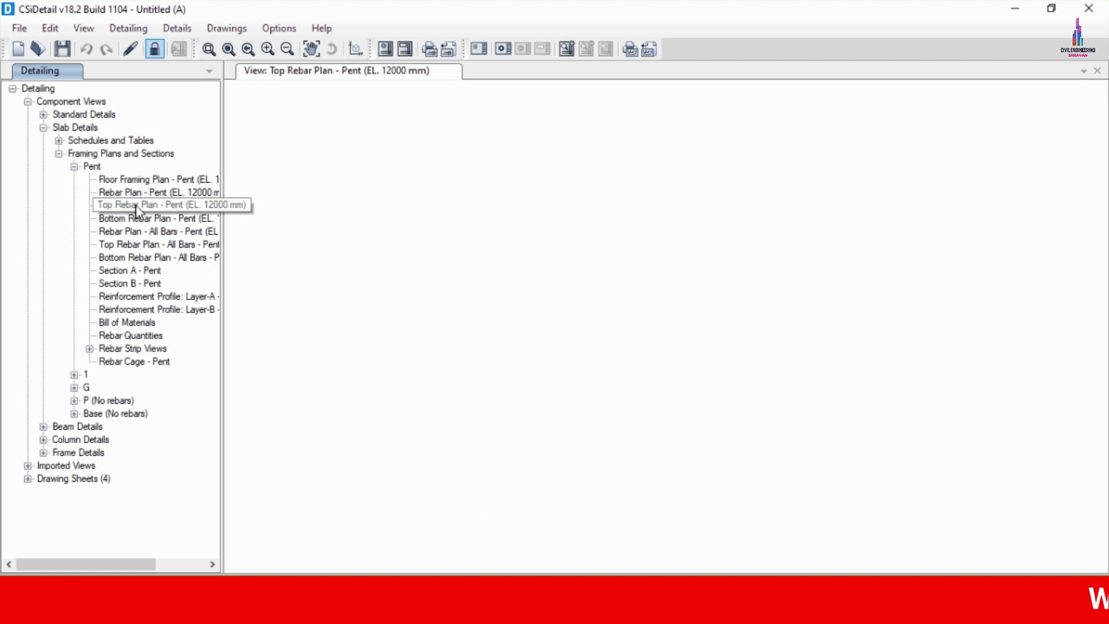
pyautogui.doubleClick(141, 195)
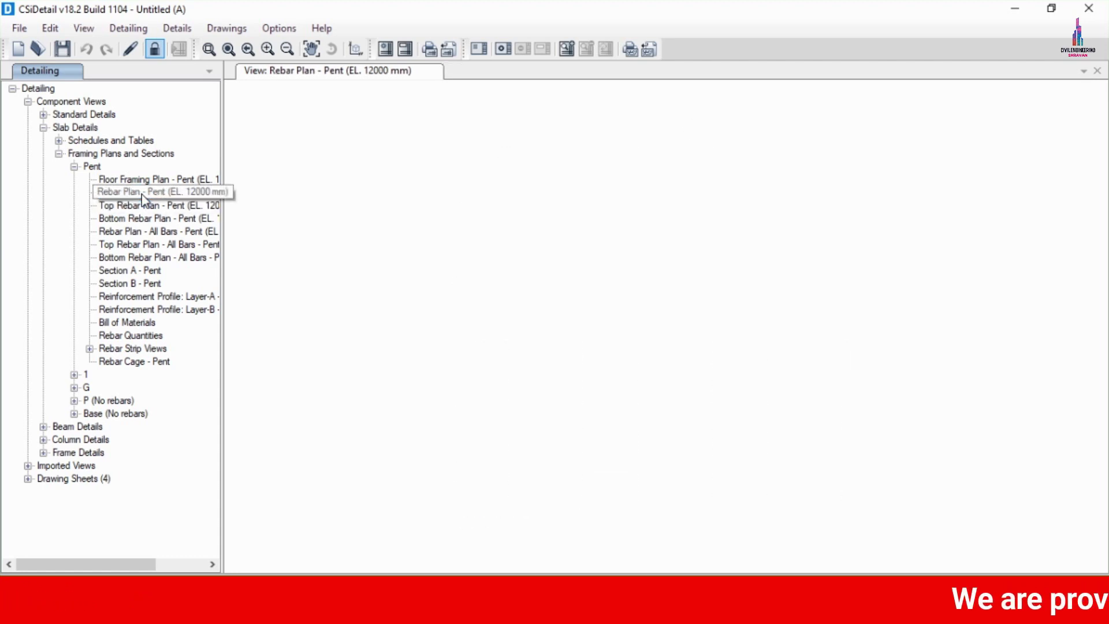
pyautogui.doubleClick(122, 231)
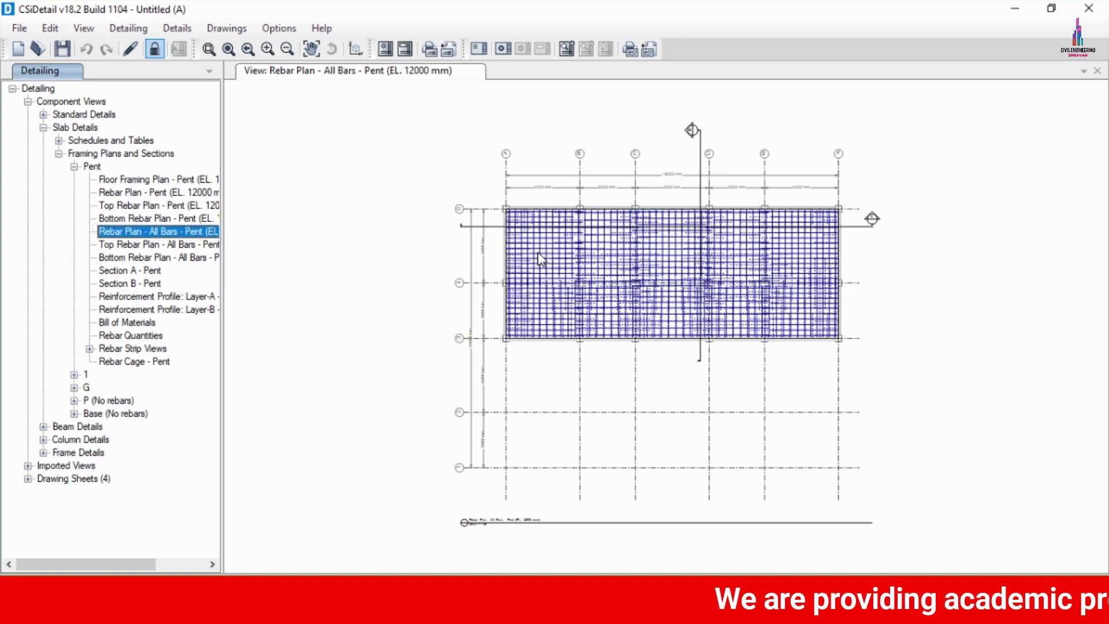
pyautogui.scroll(5, 600, 252)
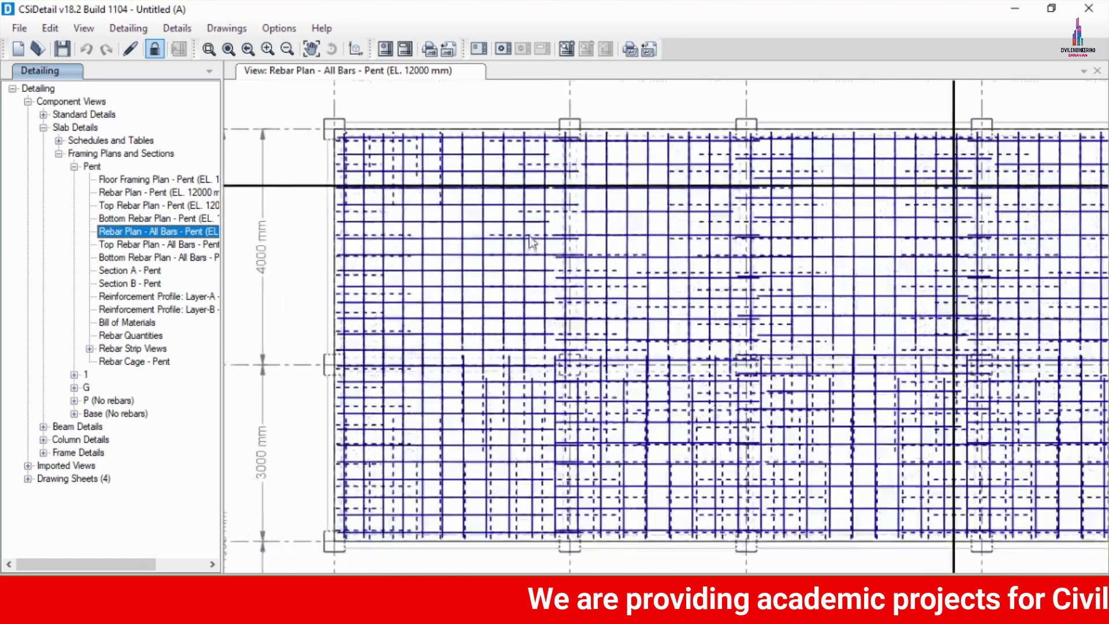
# Examine the bar callouts for the slab strips near the upper edge of the Pent rebar plan
pyautogui.doubleClick(122, 193)
pyautogui.scroll(1, 514, 213)
pyautogui.scroll(5, 514, 215)
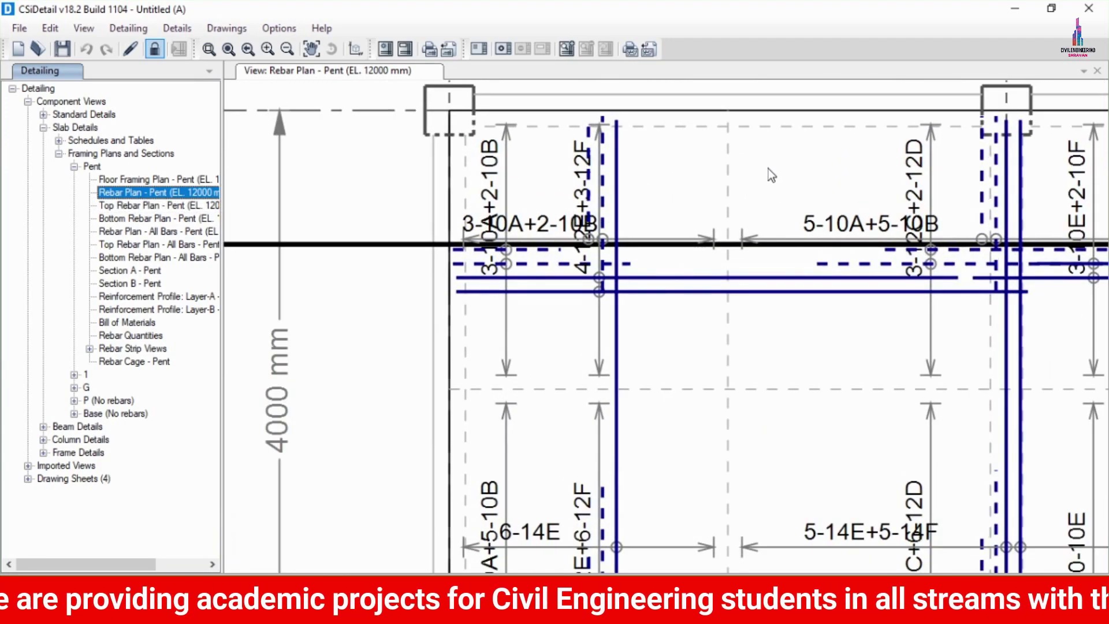
pyautogui.scroll(1, 517, 196)
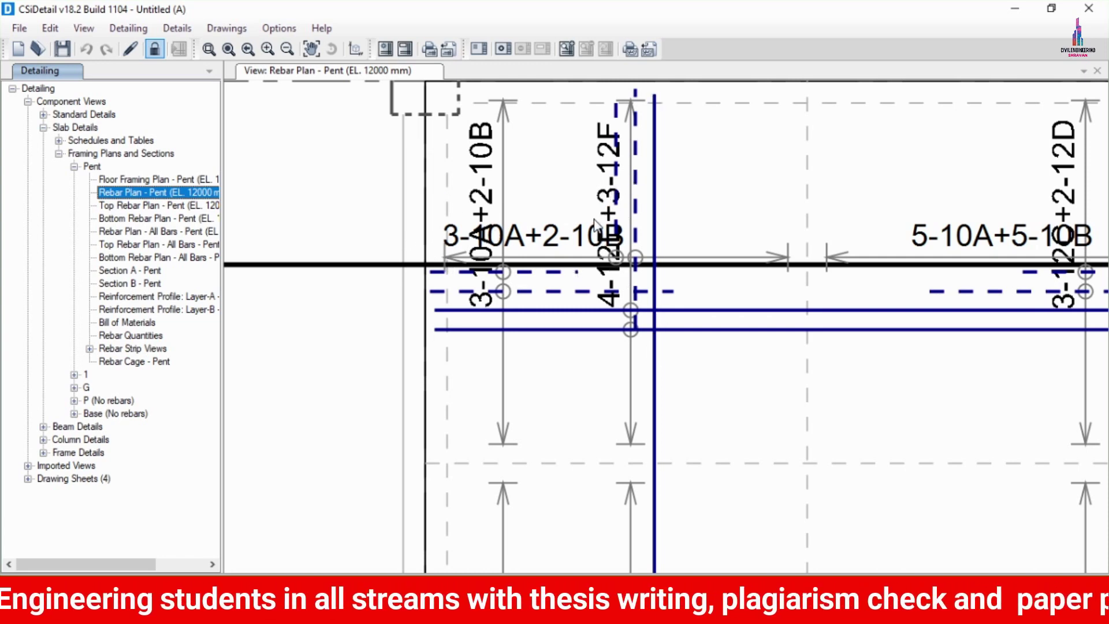
pyautogui.scroll(-1, 617, 298)
pyautogui.scroll(2, 616, 261)
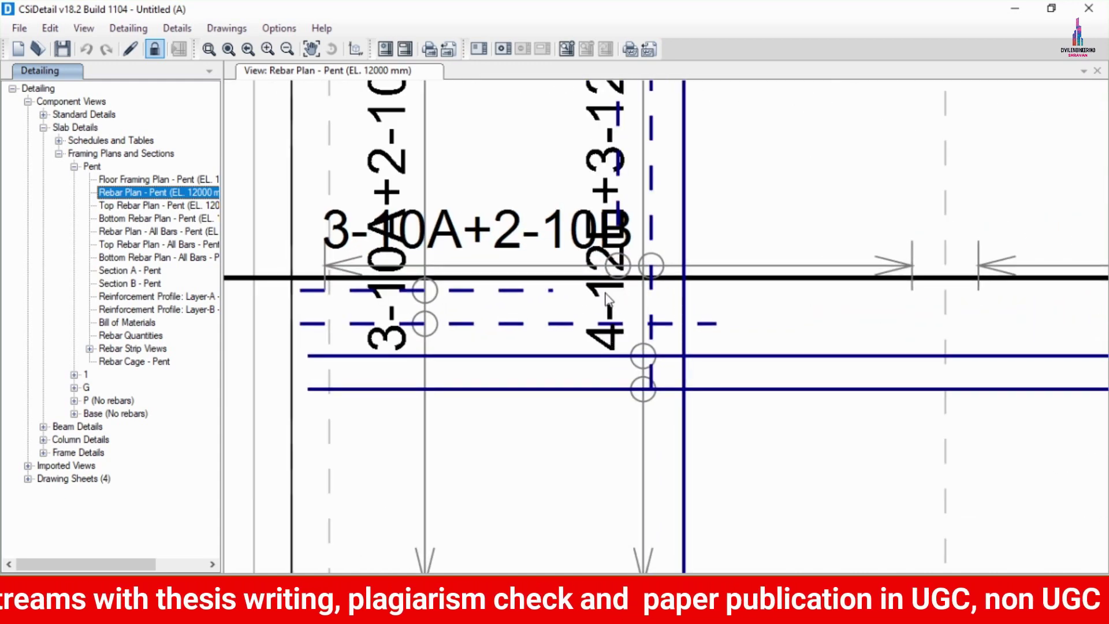
pyautogui.scroll(-1, 606, 295)
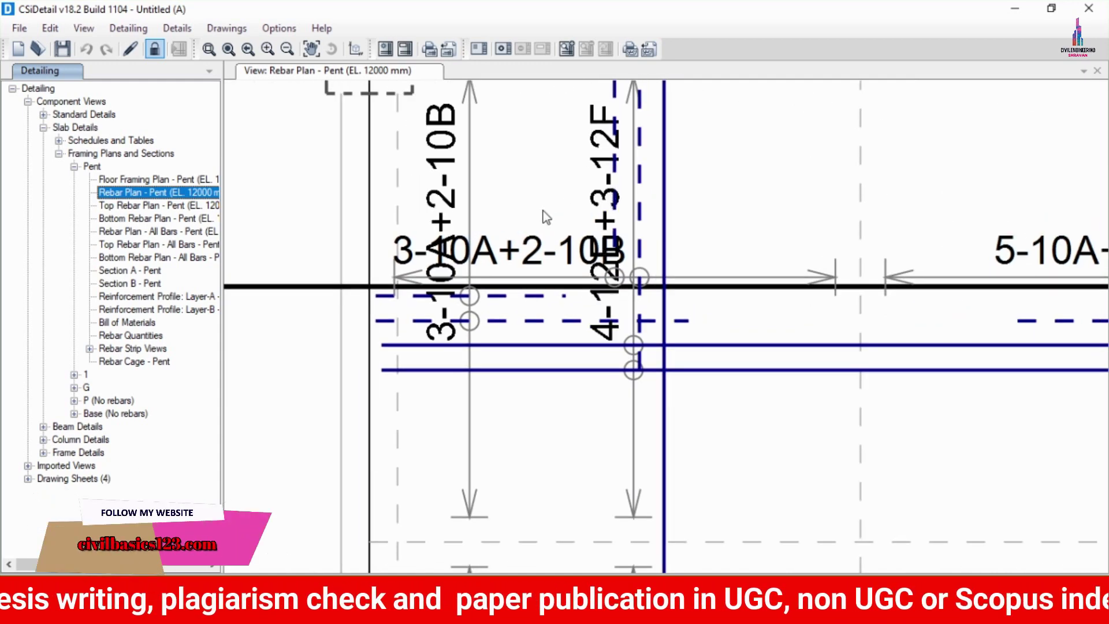
pyautogui.scroll(-2, 533, 220)
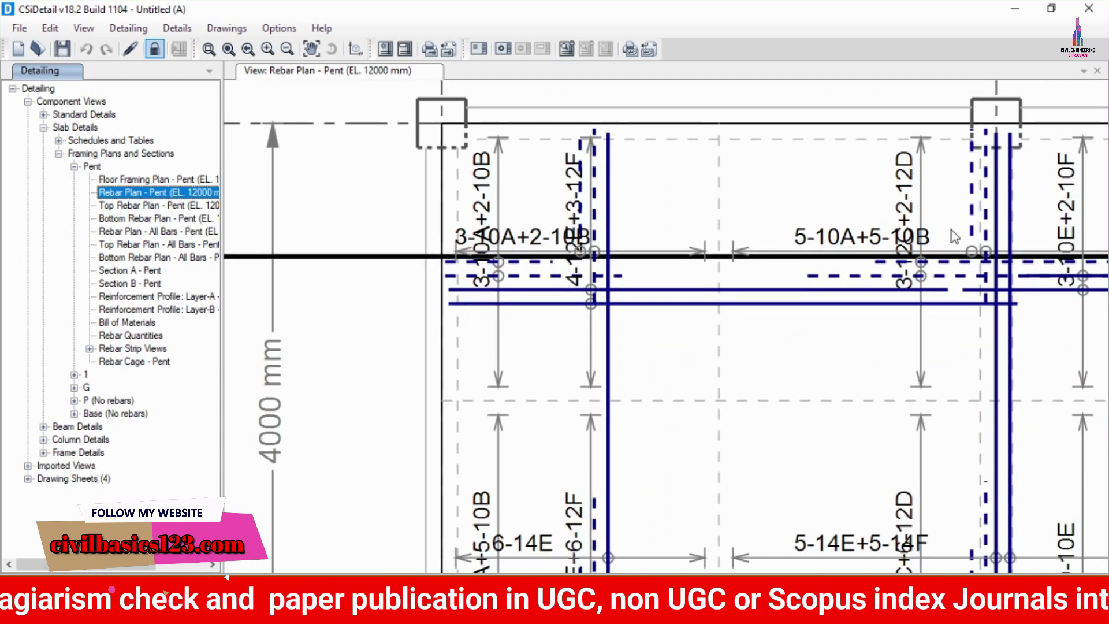
pyautogui.scroll(3, 953, 236)
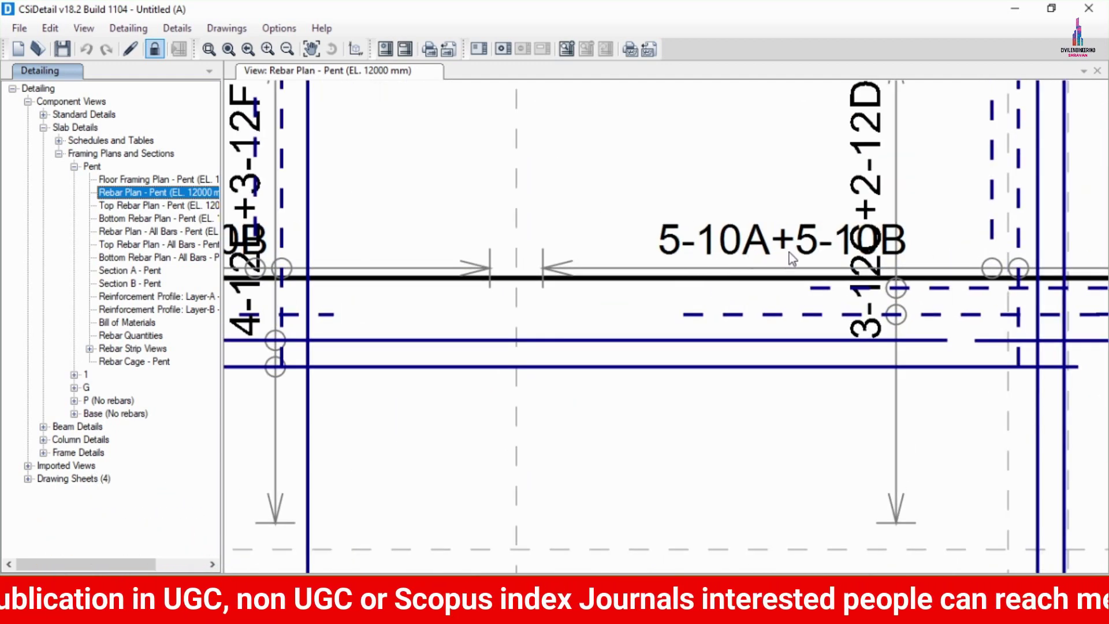
pyautogui.scroll(-1, 789, 252)
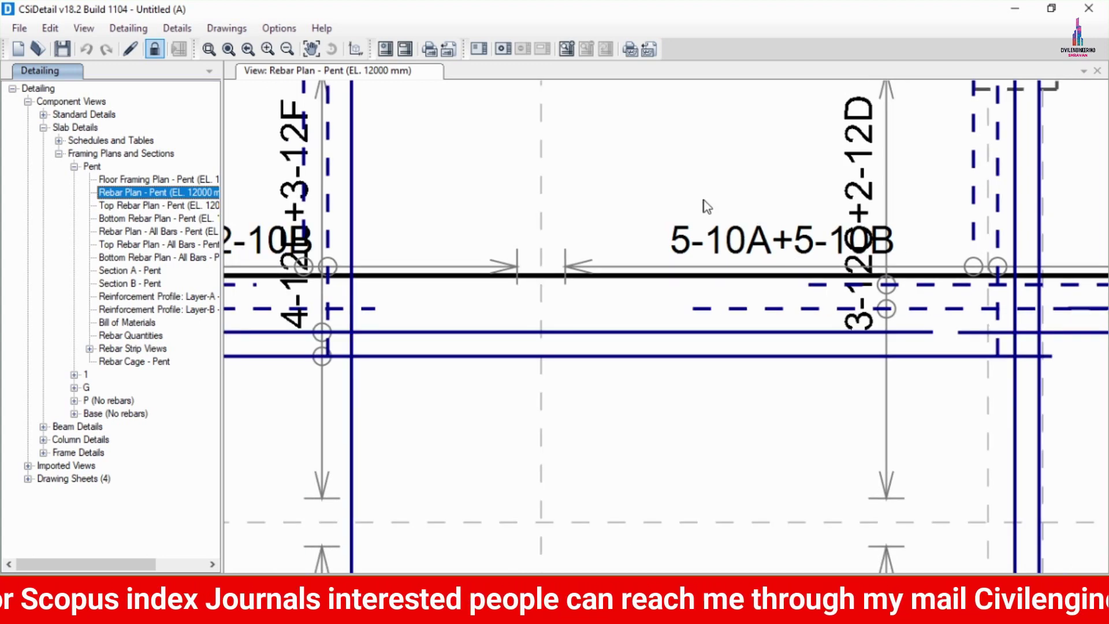
pyautogui.scroll(-4, 791, 253)
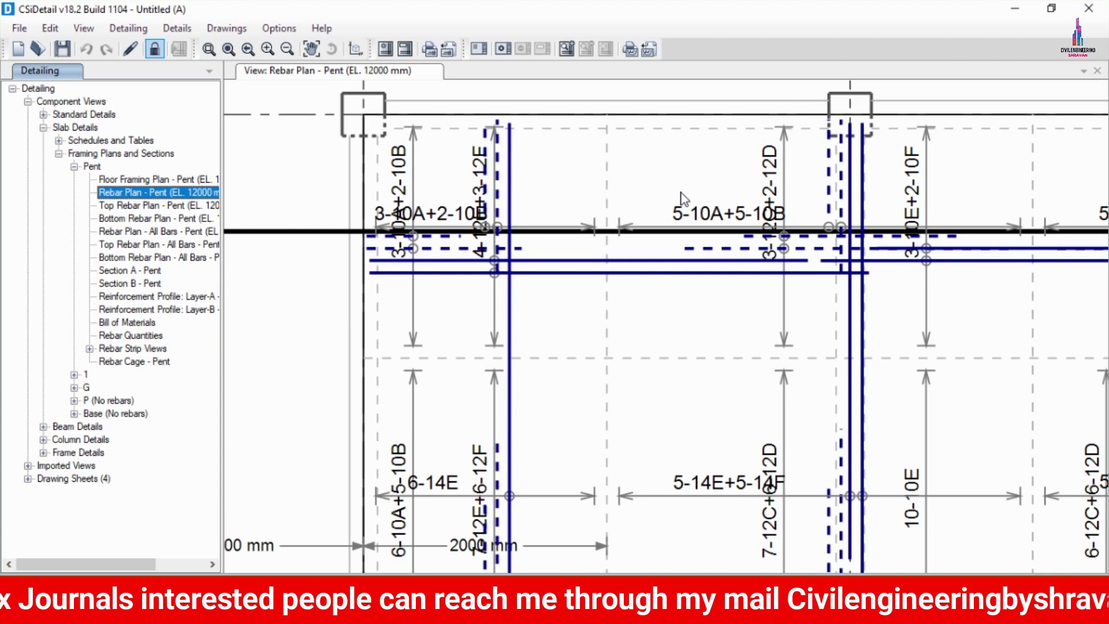
pyautogui.scroll(-3, 684, 208)
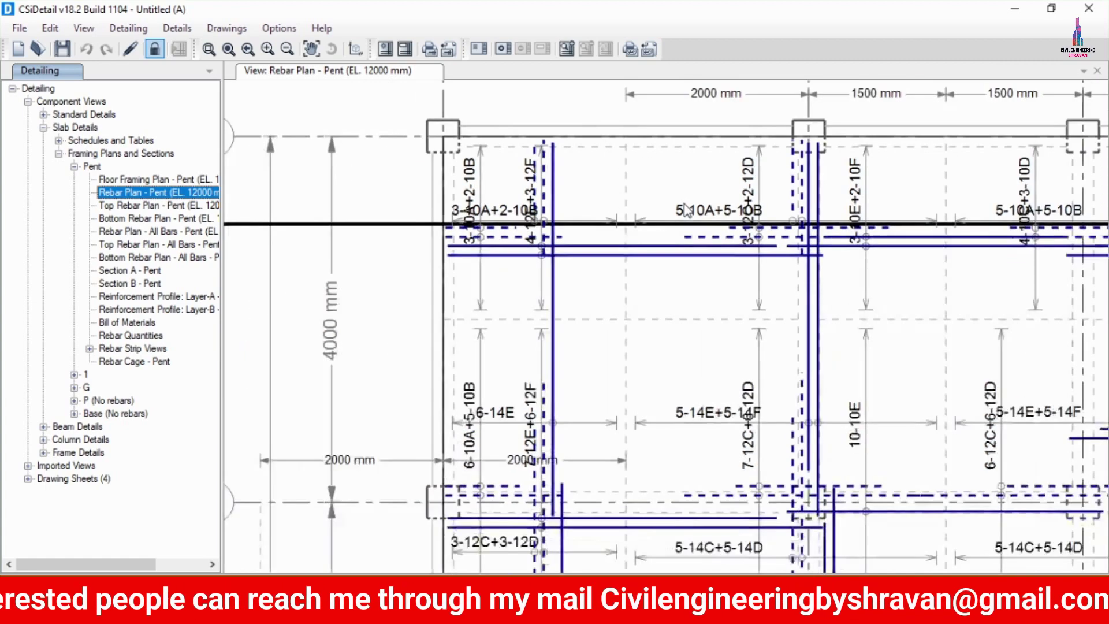
# View the top and bottom rebar plans of the Pent slab, examining the bottom bar callouts up close
pyautogui.click(144, 206)
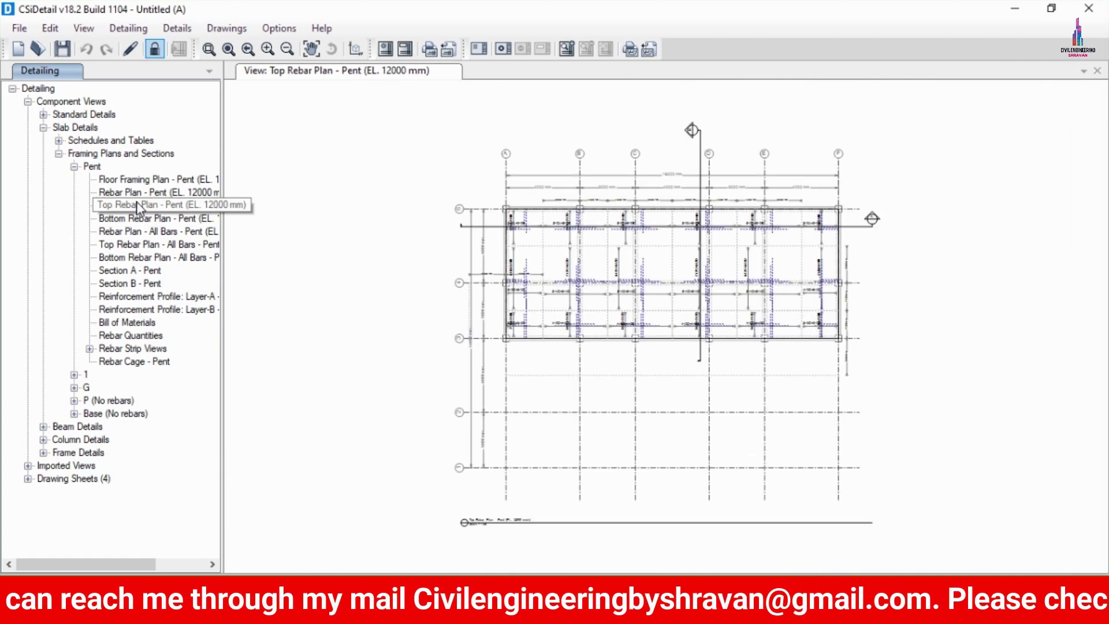
pyautogui.click(143, 220)
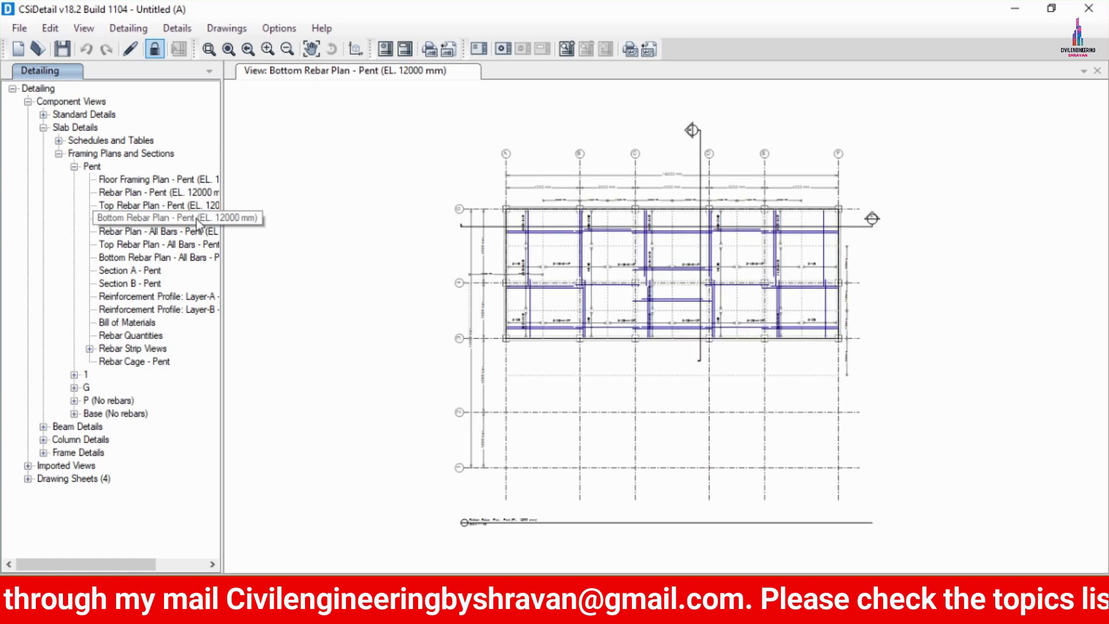
pyautogui.scroll(3, 564, 203)
pyautogui.scroll(8, 510, 254)
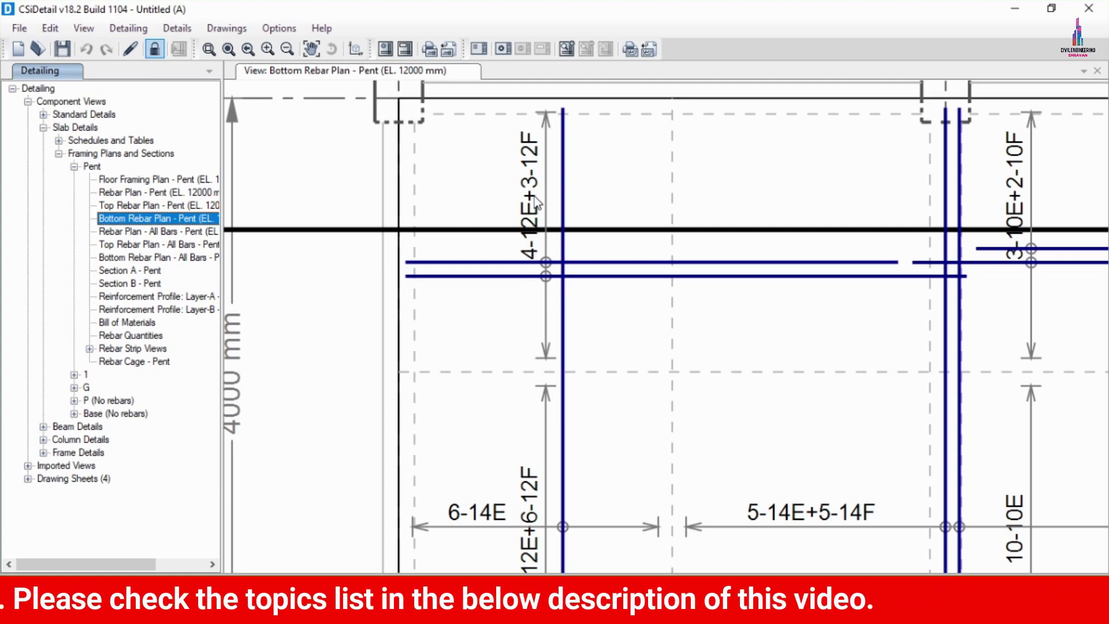
pyautogui.scroll(-5, 534, 196)
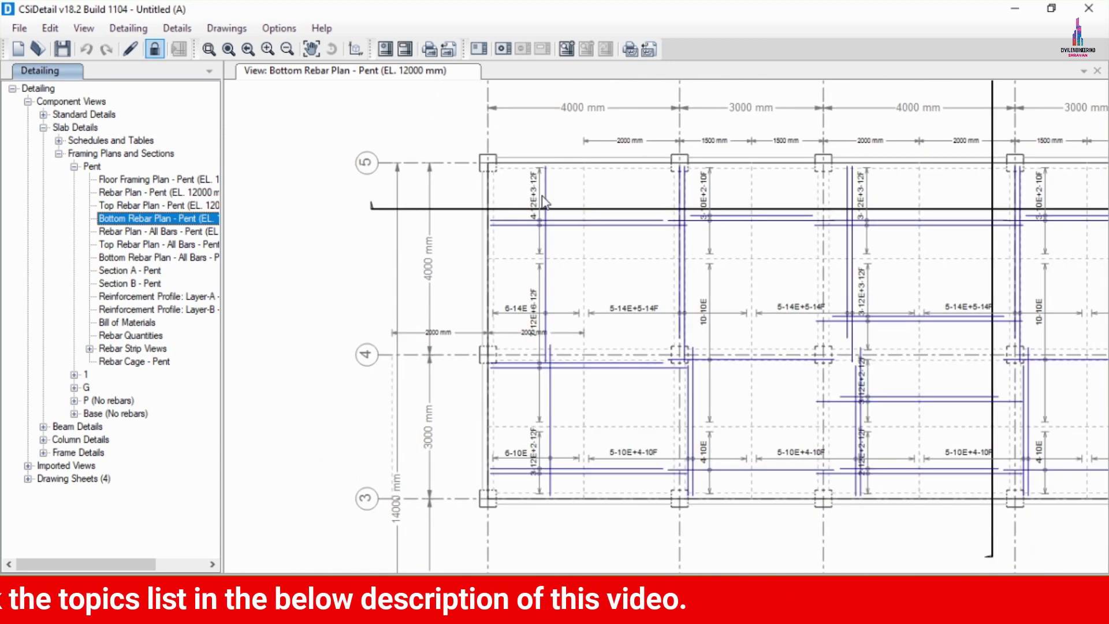
pyautogui.scroll(-1, 543, 202)
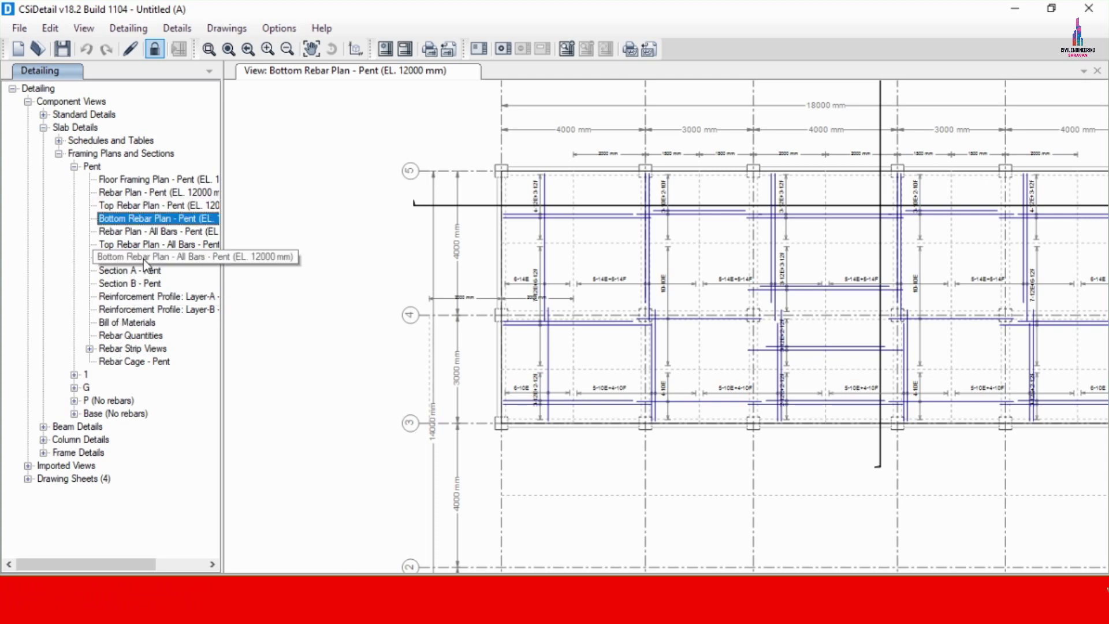
# Open Section A of the Pent slab and examine the top and bottom bar callouts near grid A
pyautogui.click(143, 270)
pyautogui.scroll(5, 285, 310)
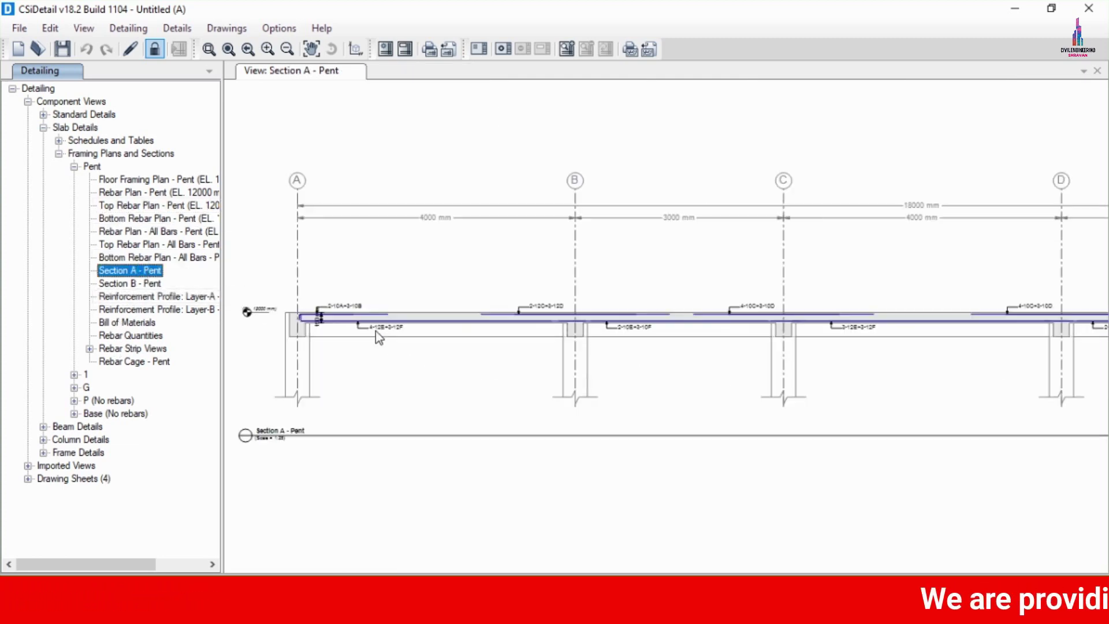
pyautogui.scroll(2, 361, 327)
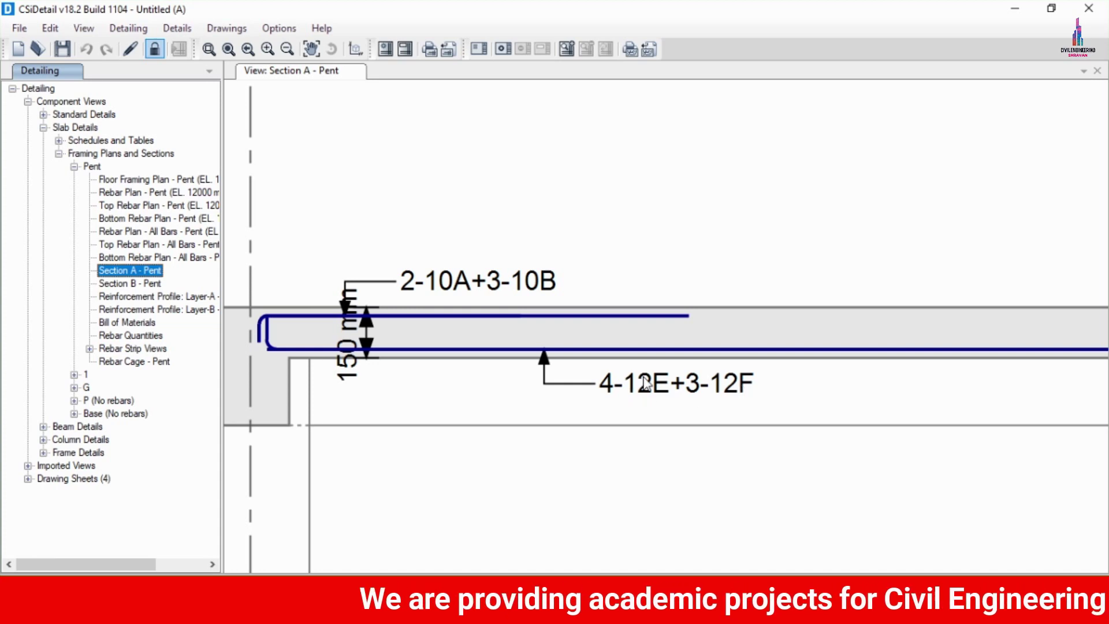
# View Section B, the Layer-A and Layer-B reinforcement profiles, and the material and rebar quantity tables of the Pent slab
pyautogui.click(131, 283)
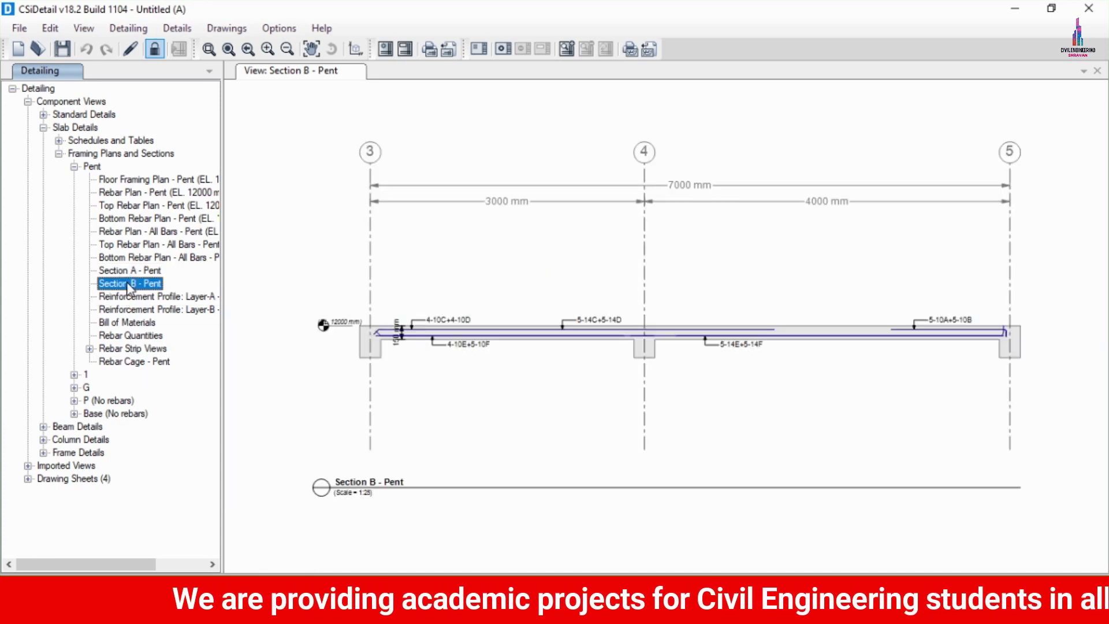
pyautogui.click(131, 296)
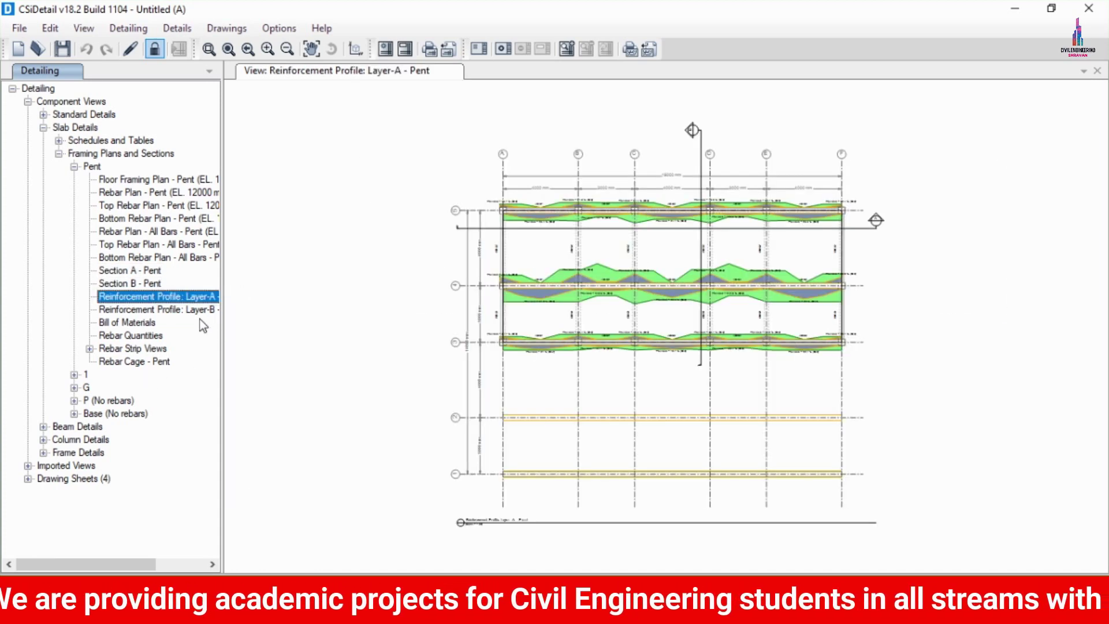
pyautogui.click(174, 310)
pyautogui.click(142, 323)
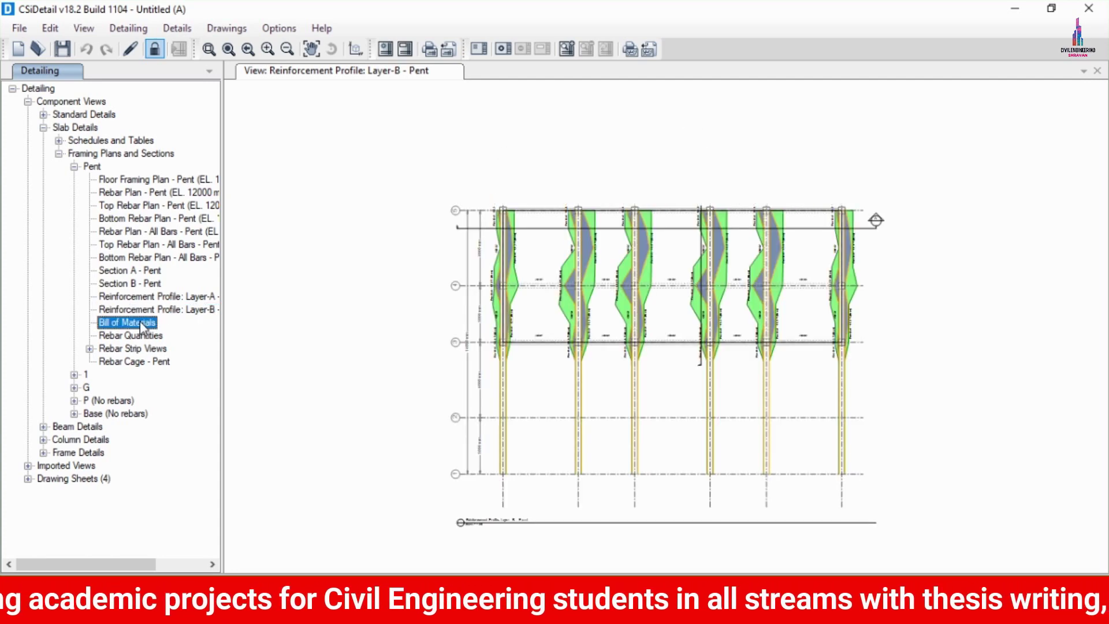
pyautogui.click(144, 336)
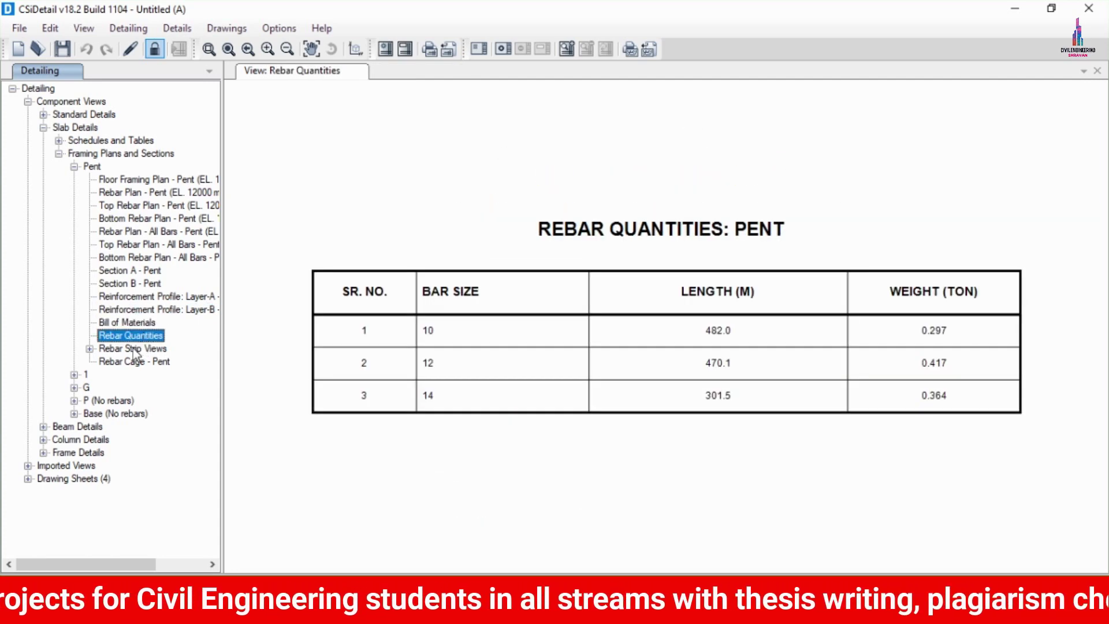
# Open the Pent slab's rebar cage and examine the bar mesh and edge hooks up close
pyautogui.click(116, 361)
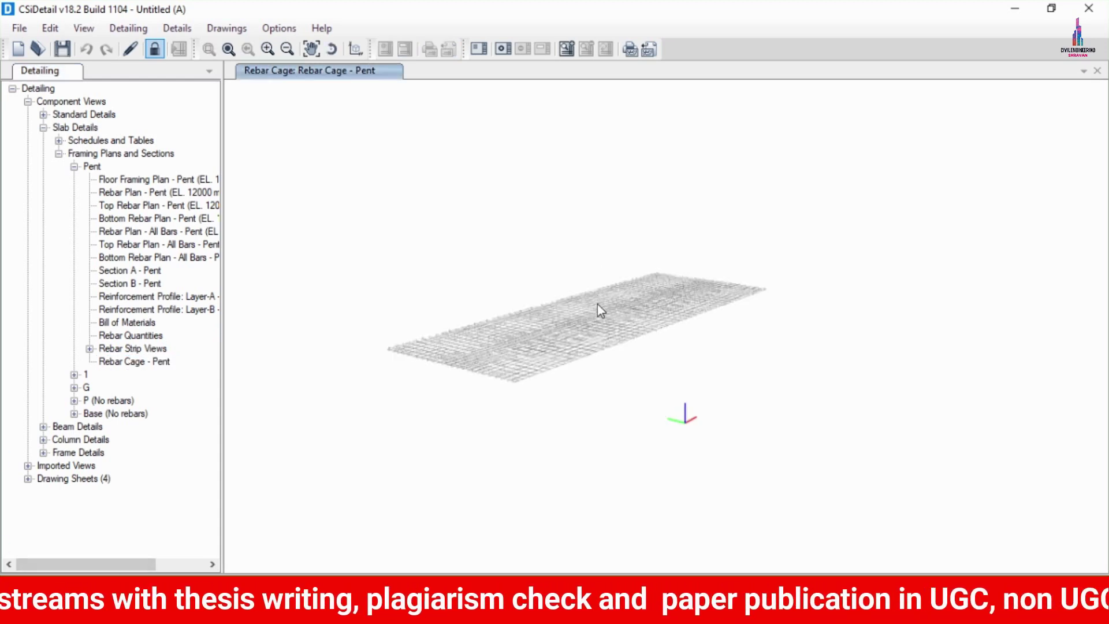
pyautogui.scroll(8, 445, 344)
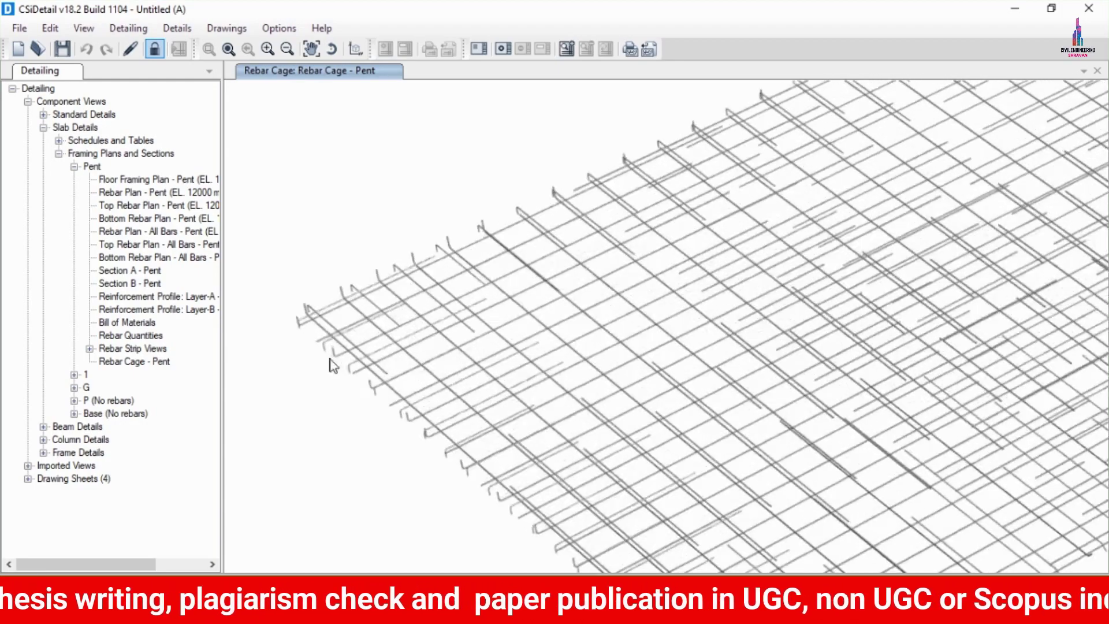
pyautogui.scroll(3, 374, 344)
pyautogui.scroll(-10, 452, 267)
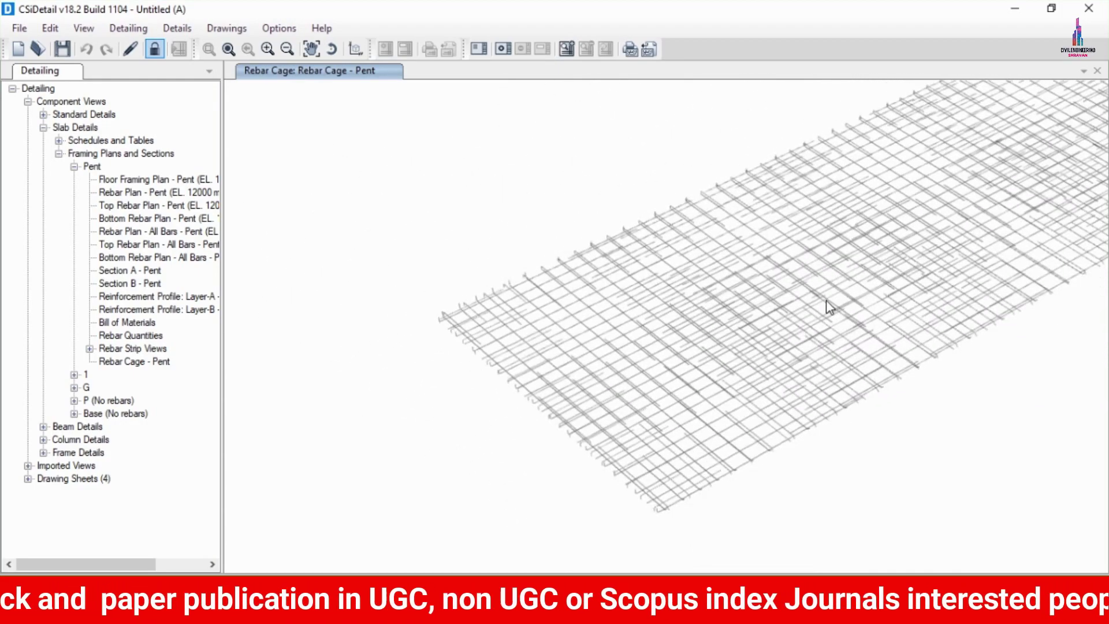
pyautogui.scroll(10, 829, 300)
pyautogui.scroll(-5, 838, 303)
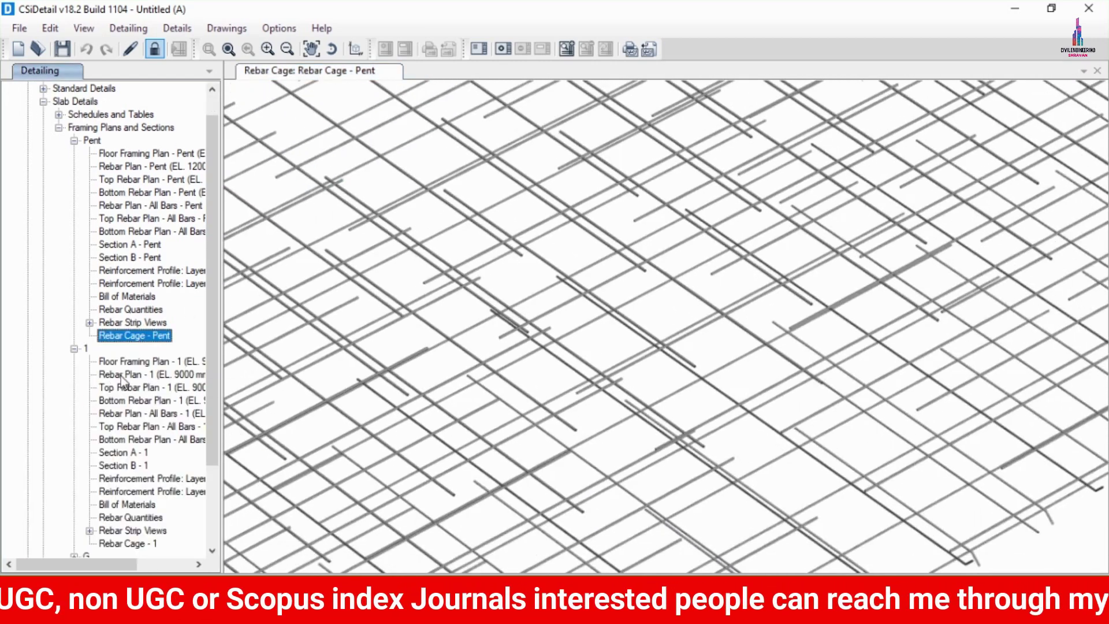
# View floor 1's framing plan, its top, bottom and all-bars rebar plans, and its 3D rebar cage
pyautogui.click(124, 362)
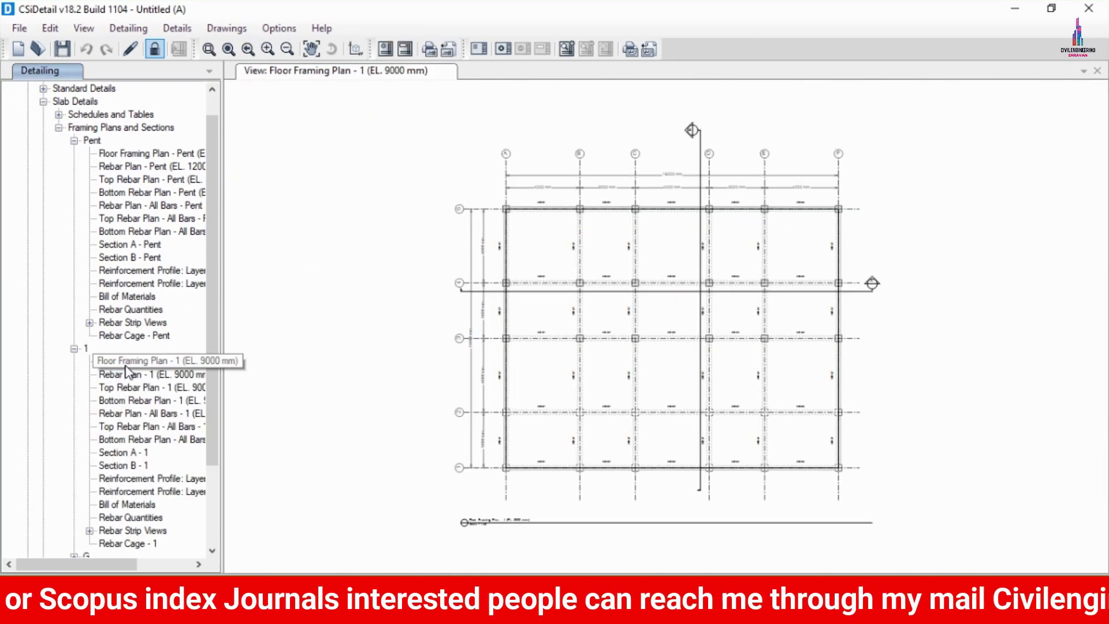
pyautogui.click(125, 373)
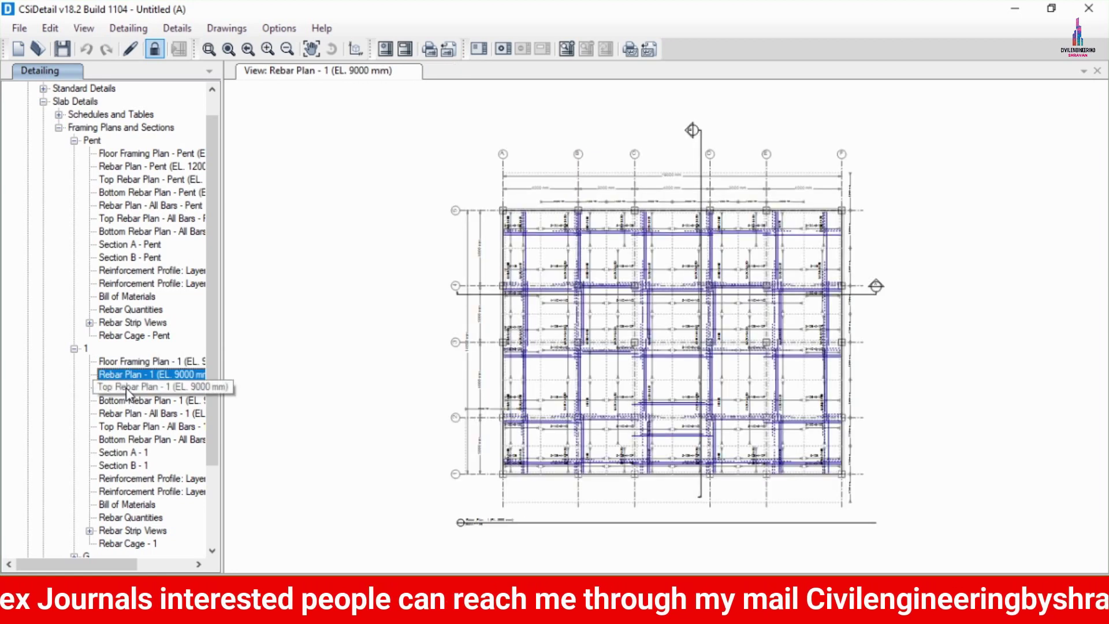
pyautogui.click(126, 387)
pyautogui.click(125, 401)
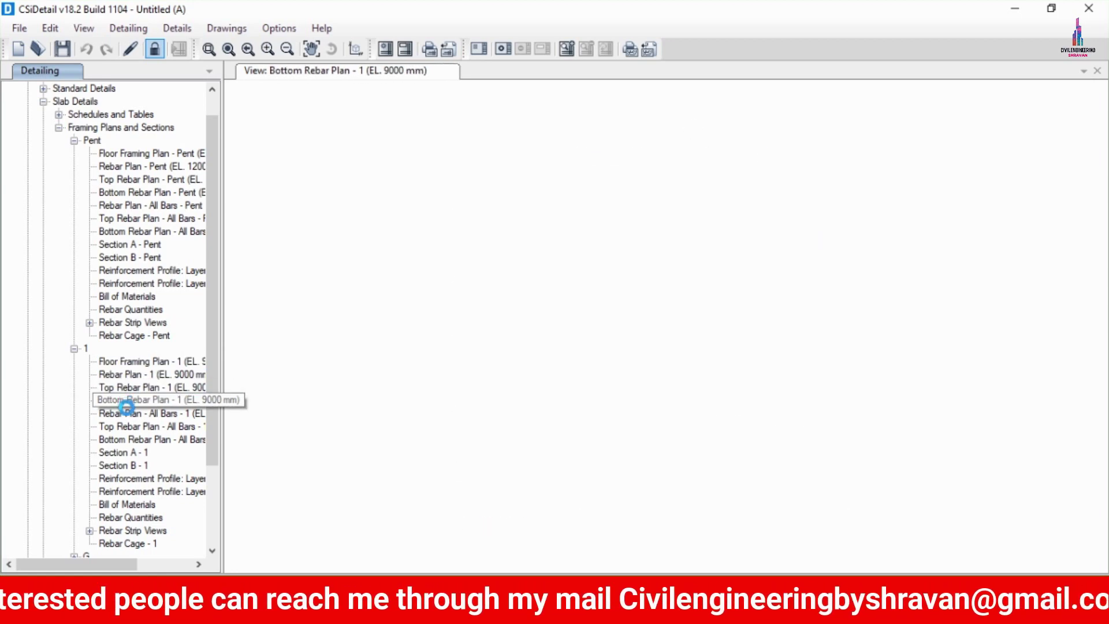
pyautogui.click(127, 413)
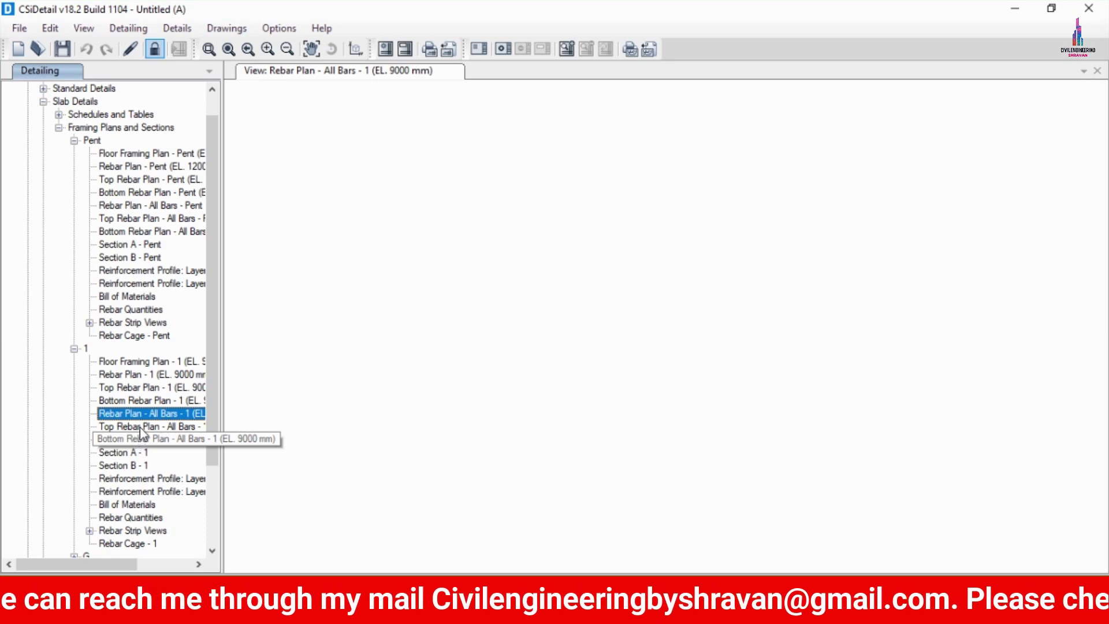
pyautogui.click(139, 544)
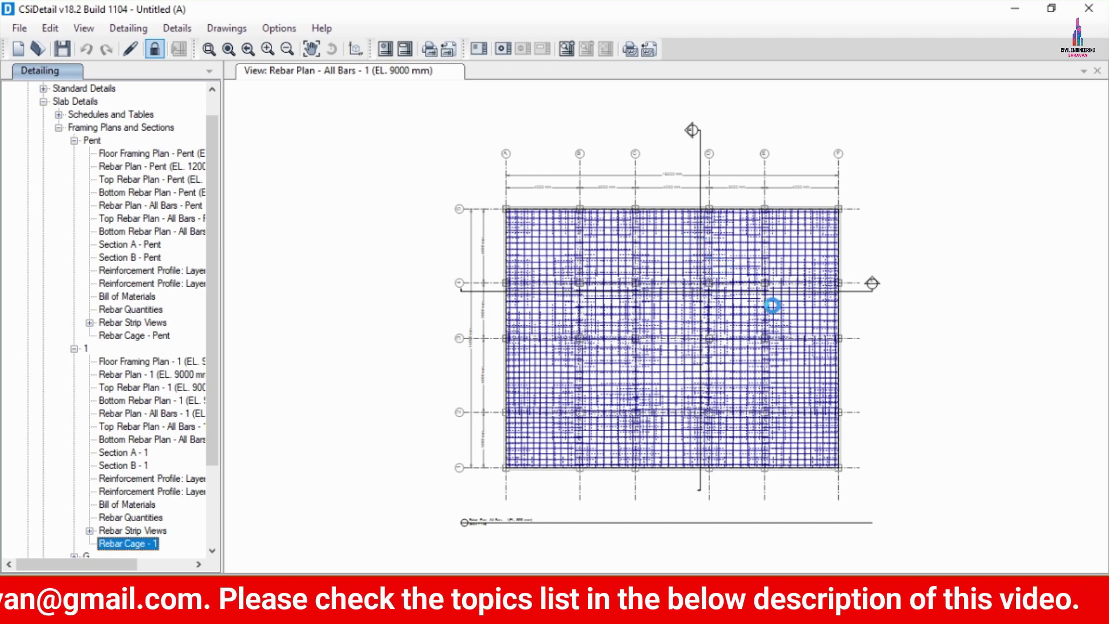
pyautogui.moveTo(670, 386); pyautogui.dragTo(594, 427, button='middle')
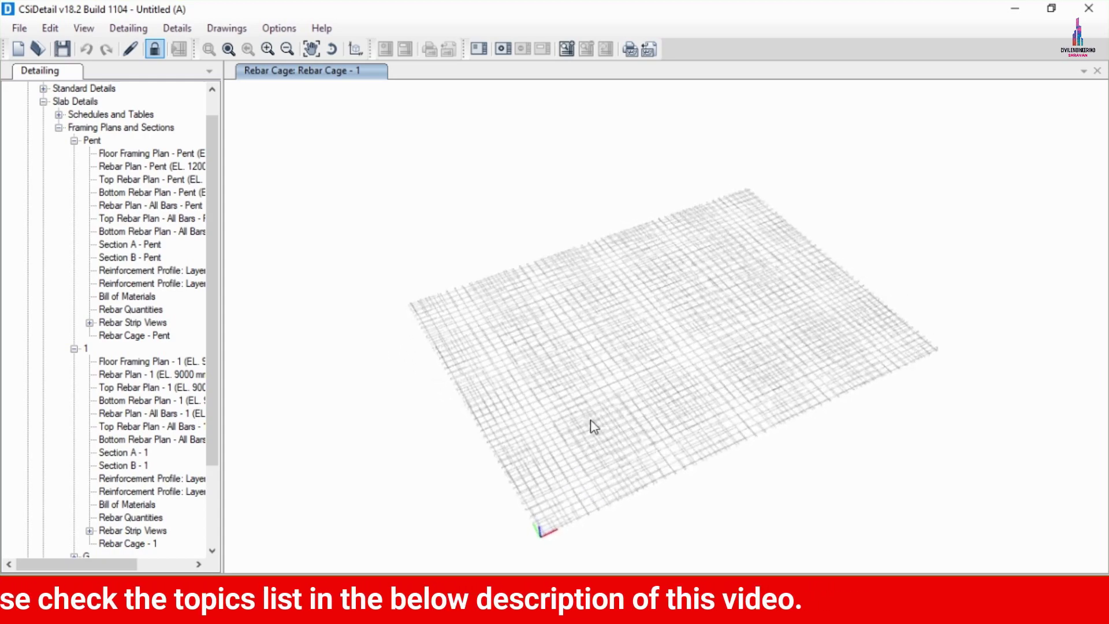
# Open floor 1's top rebar plan and examine the bar callouts along grid 5 between grids A and B
pyautogui.click(145, 387)
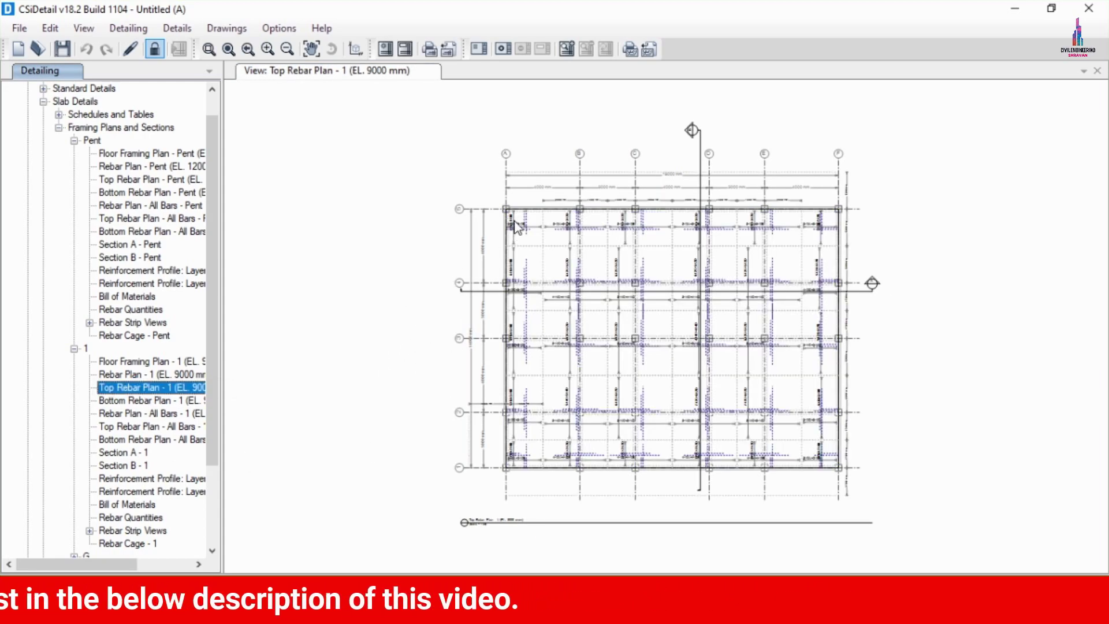
pyautogui.scroll(8, 516, 225)
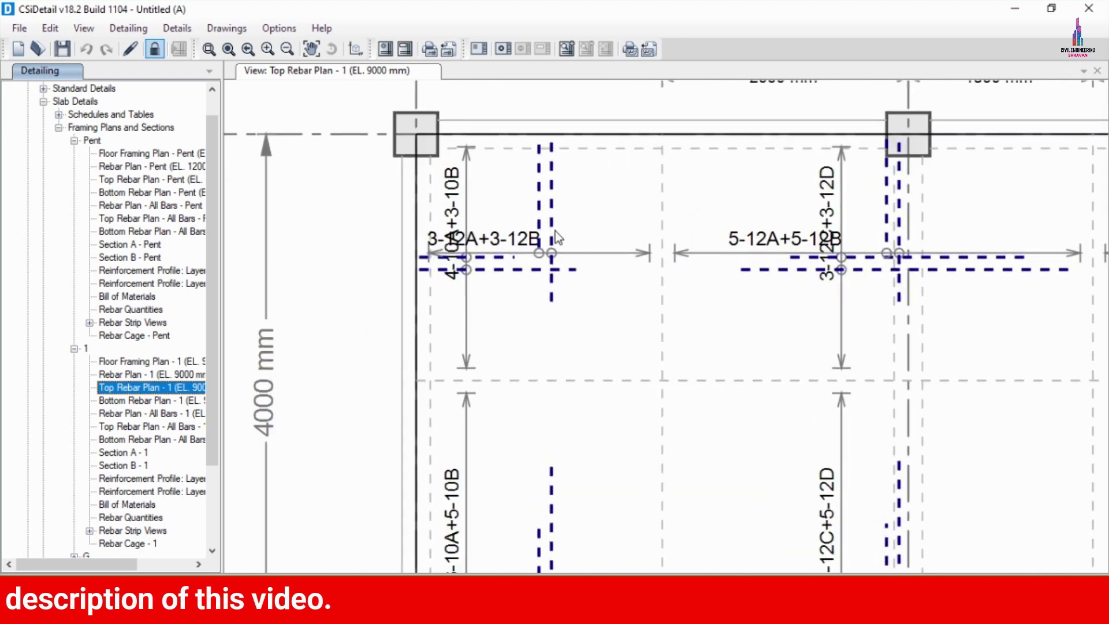
pyautogui.scroll(2, 560, 234)
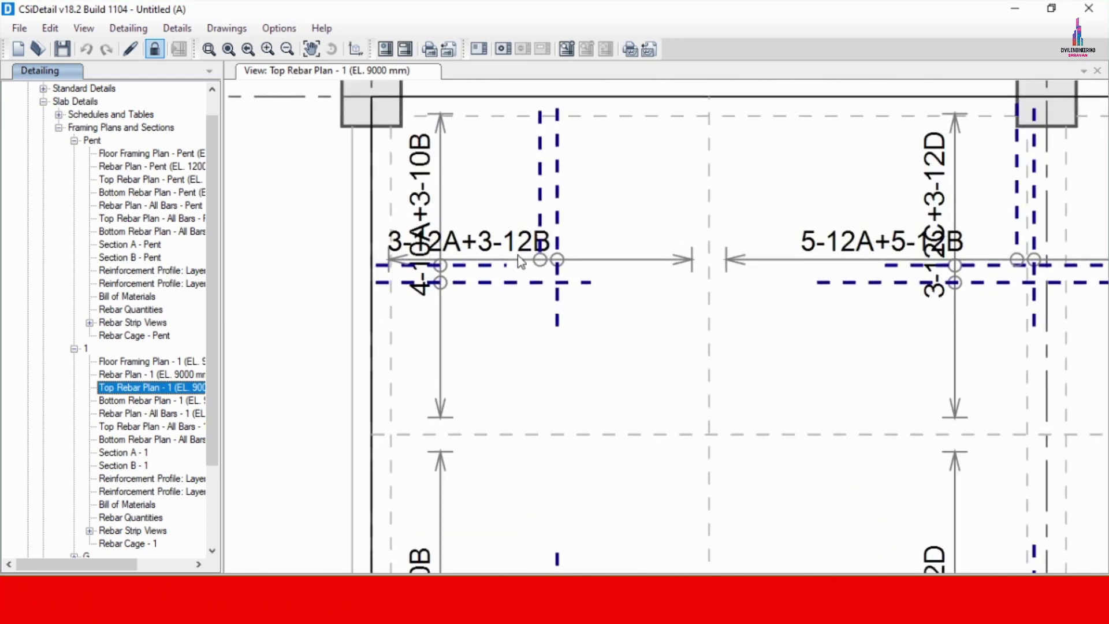
pyautogui.scroll(-2, 684, 291)
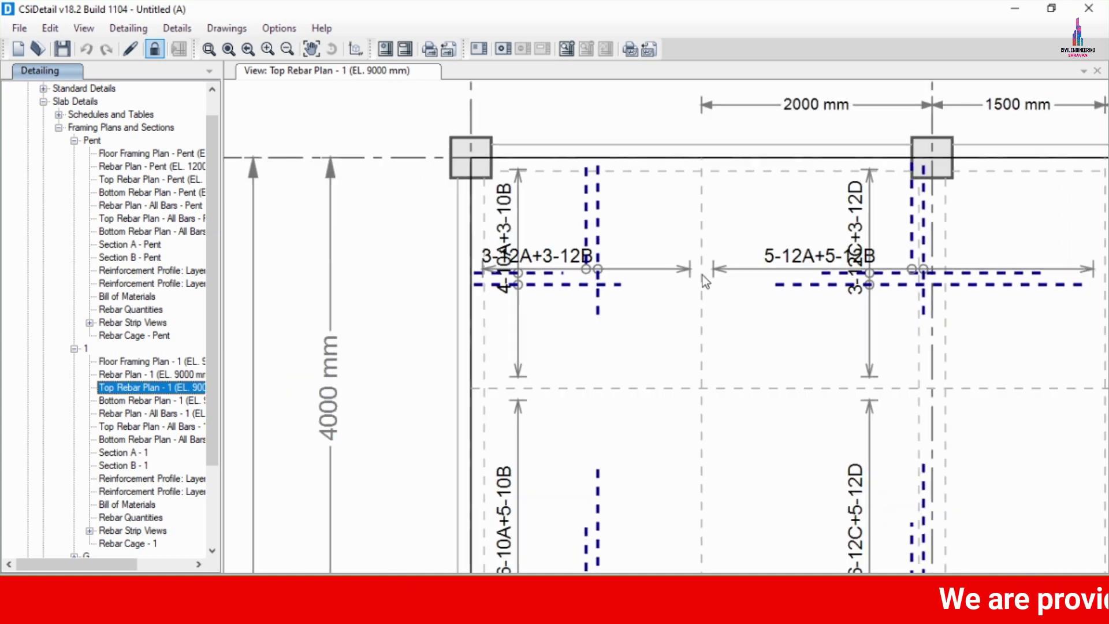
pyautogui.moveTo(782, 273); pyautogui.dragTo(608, 286, button='middle')
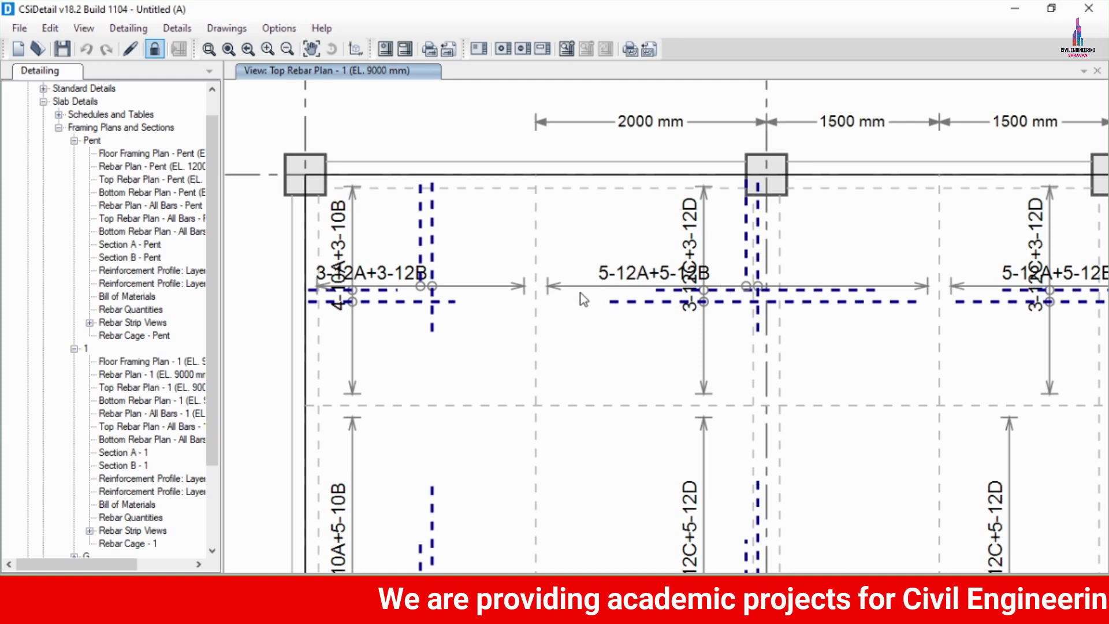
# Look over the remaining bays of floor 1's top rebar plan down to grid line 1
pyautogui.scroll(-4, 580, 295)
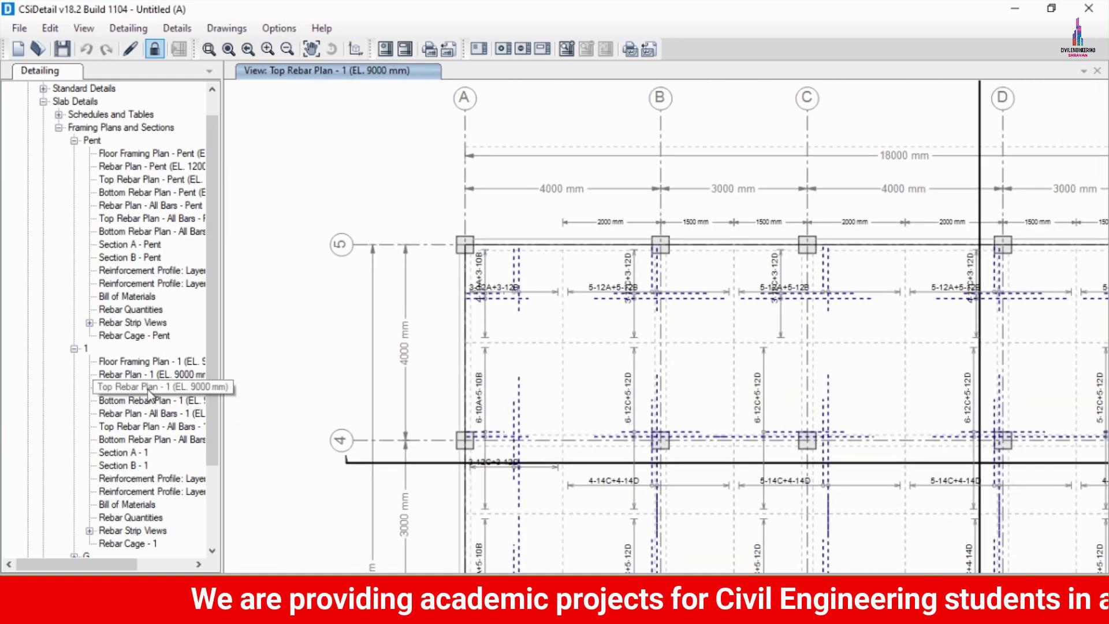
pyautogui.scroll(-3, 150, 388)
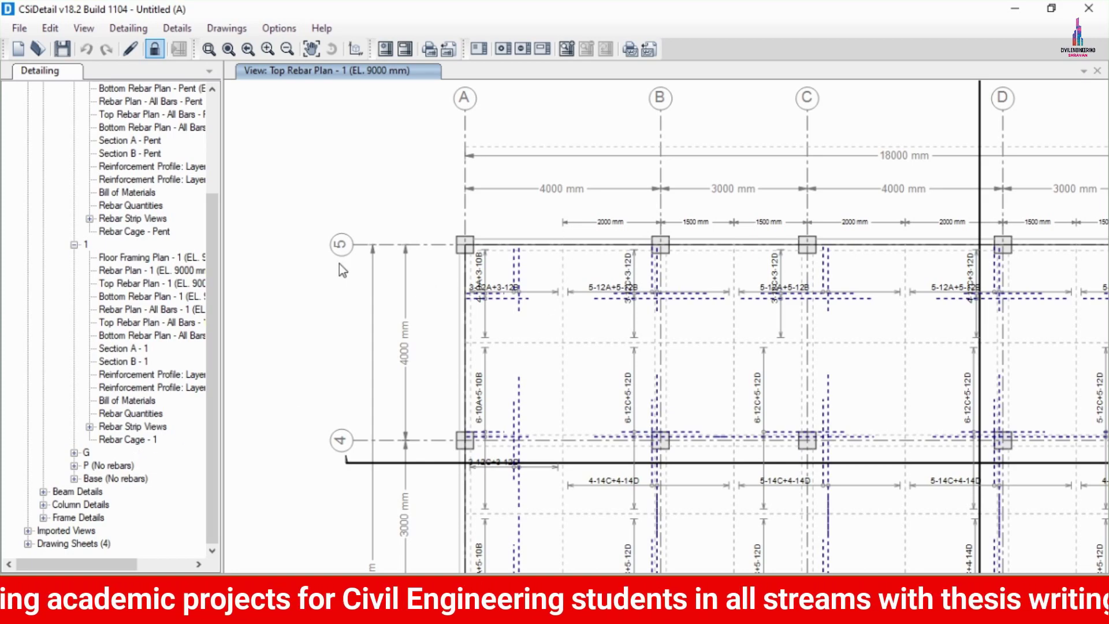
pyautogui.scroll(-1, 237, 286)
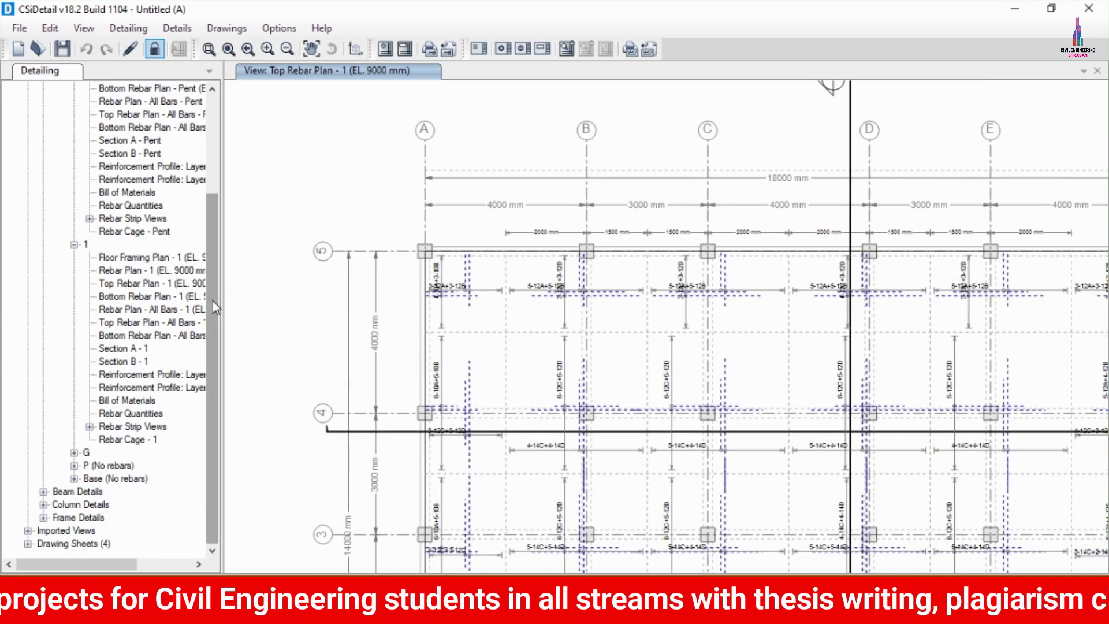
pyautogui.scroll(-1, 479, 231)
pyautogui.scroll(3, 595, 555)
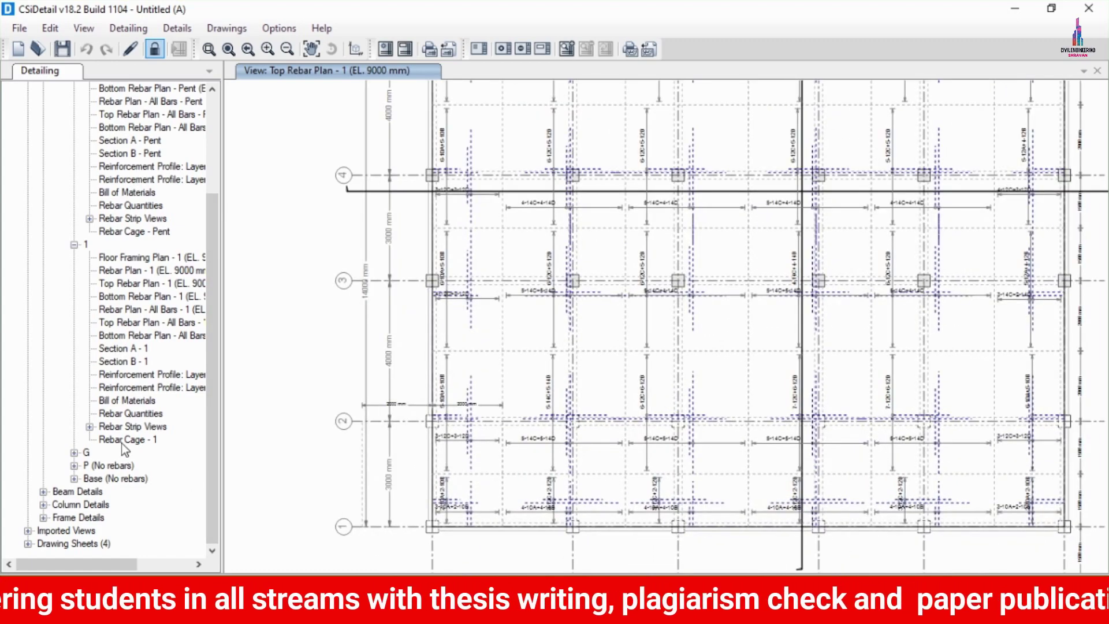
# View the concrete beam layouts of the Pent, 1, G and P floors in the beam details
pyautogui.click(43, 492)
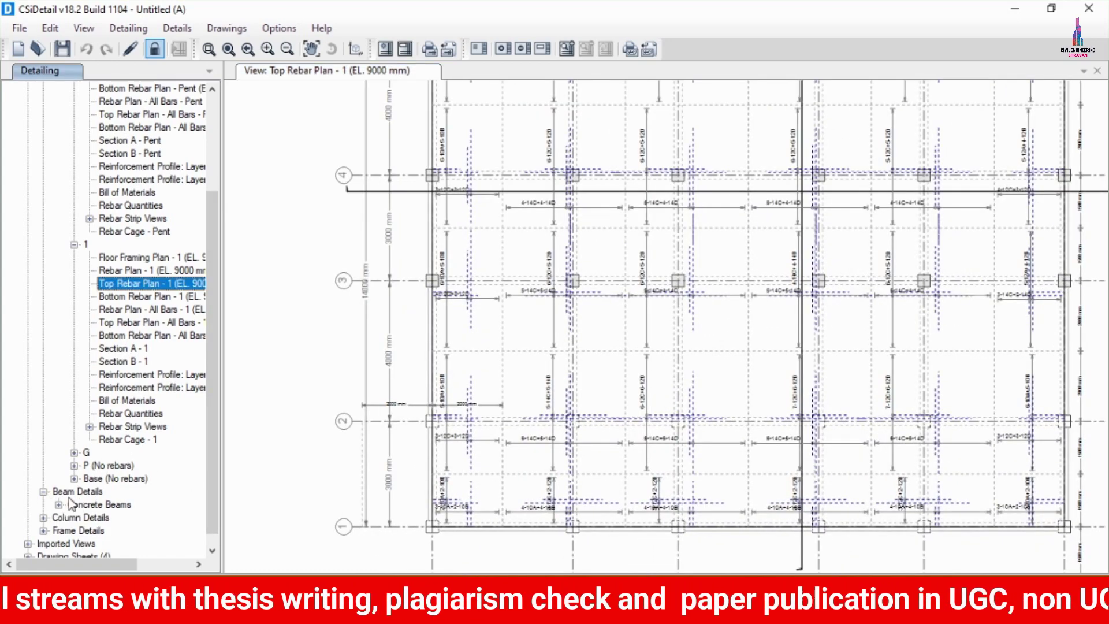
pyautogui.click(58, 504)
pyautogui.scroll(-1, 177, 466)
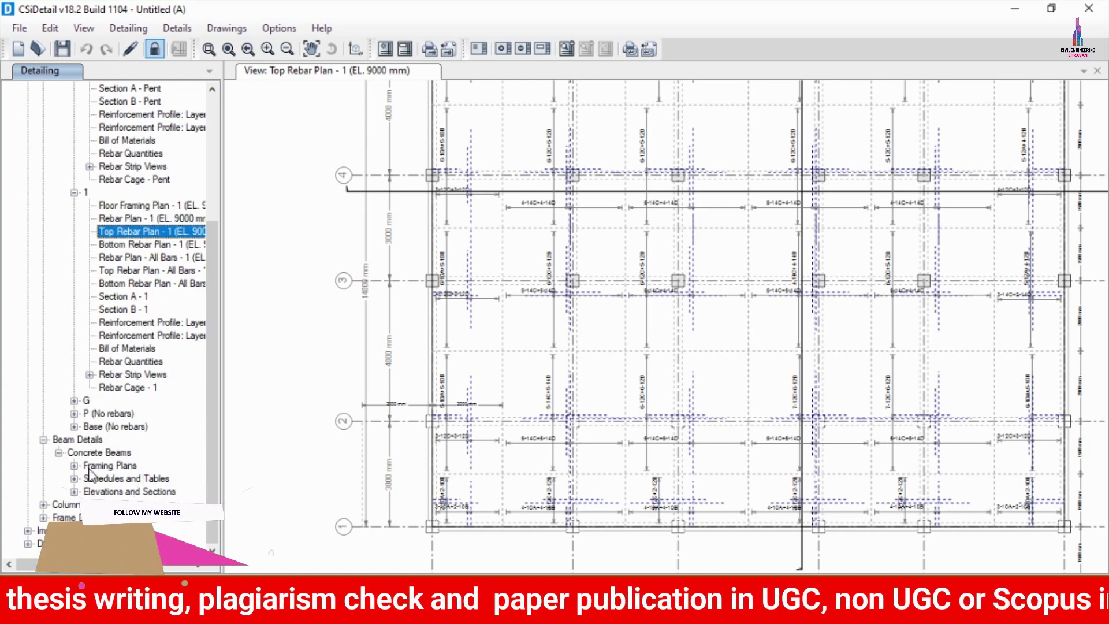
pyautogui.doubleClick(116, 466)
pyautogui.click(129, 479)
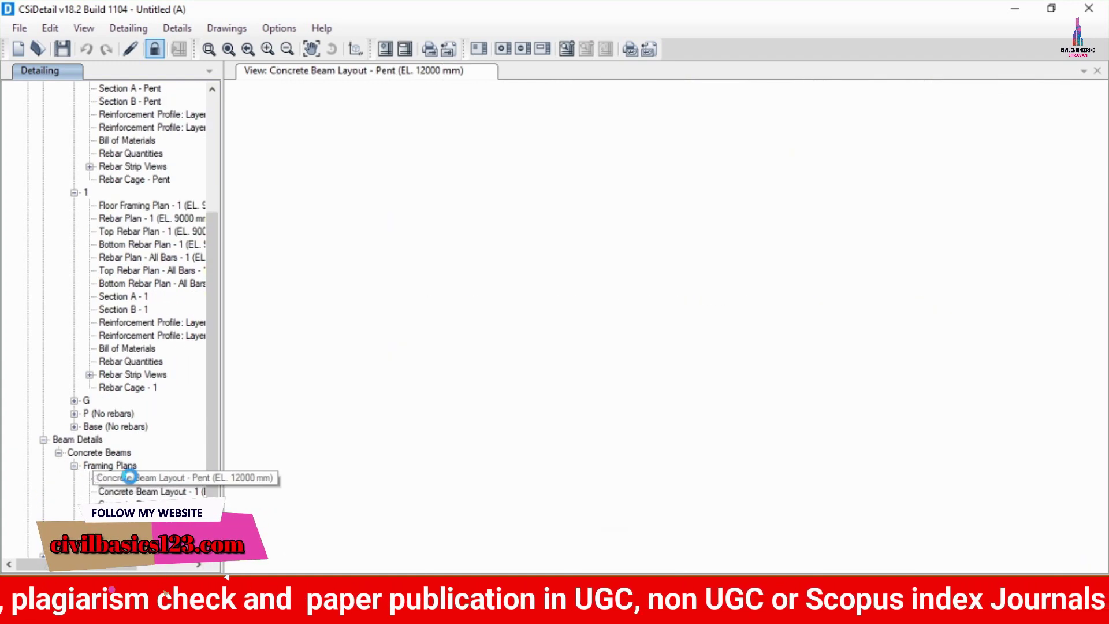
pyautogui.click(140, 491)
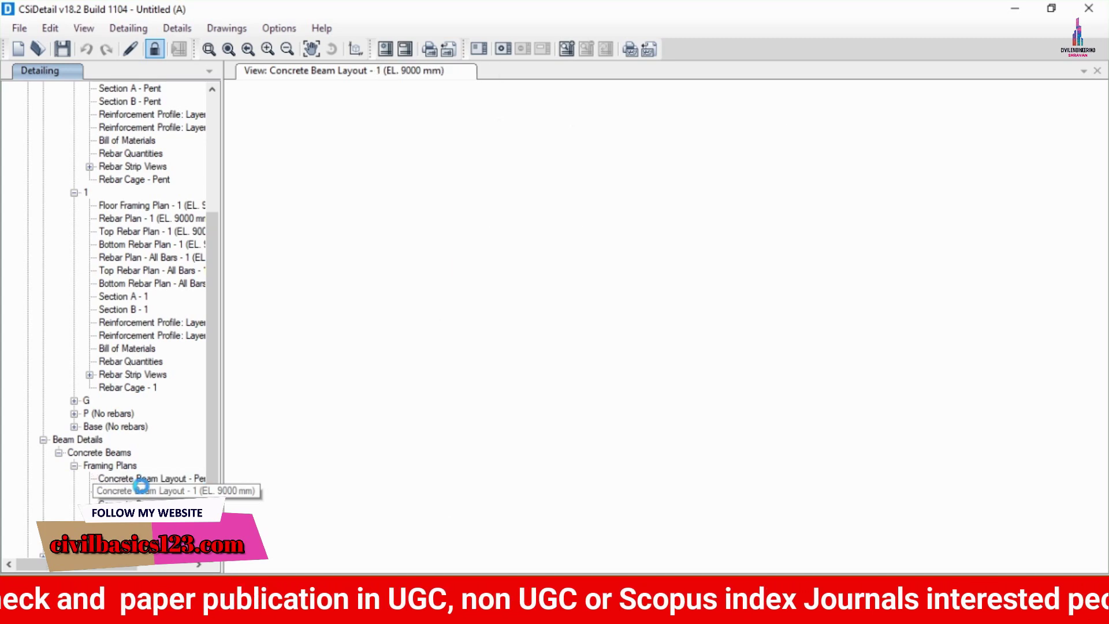
pyautogui.click(145, 503)
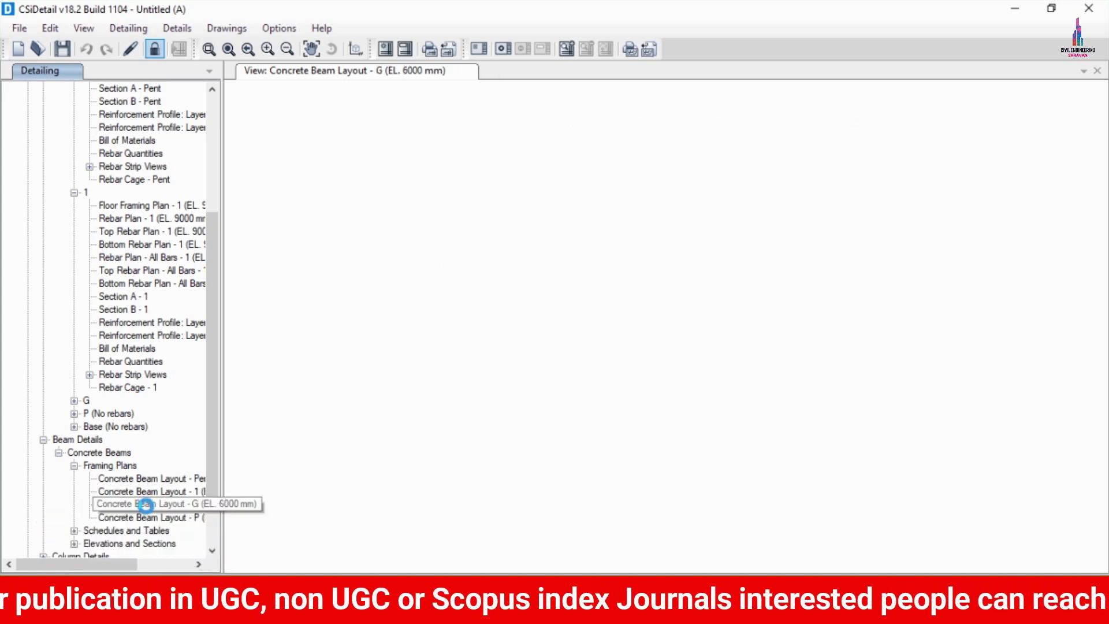
pyautogui.click(151, 517)
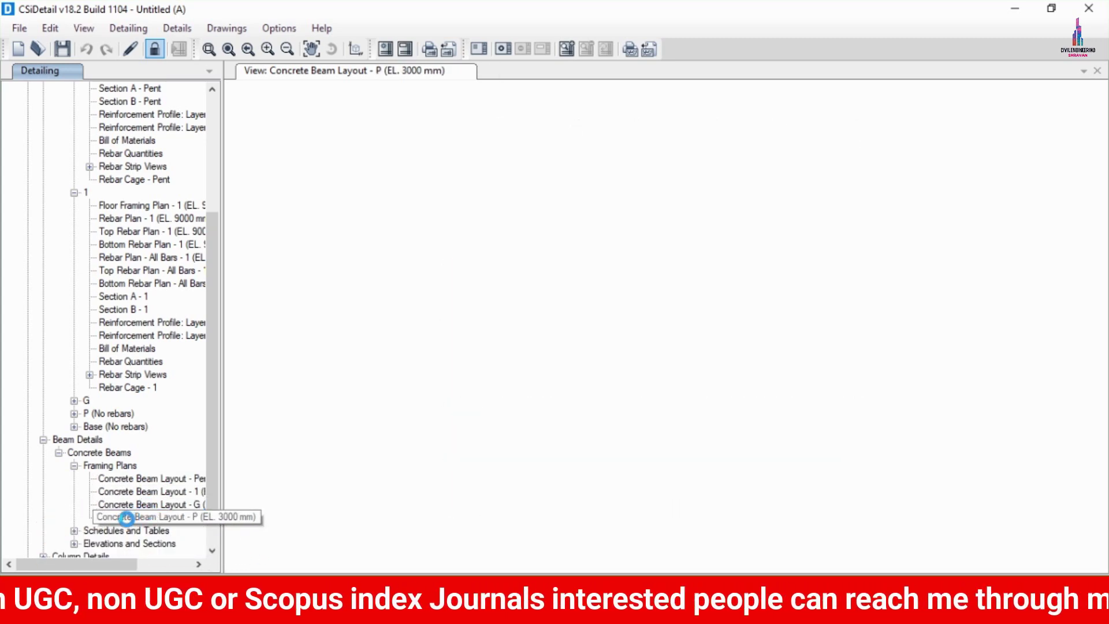
# Open the first seismic concrete beam rebar table and examine the section sizes, longitudinal bars and stirrup zones
pyautogui.doubleClick(115, 530)
pyautogui.click(116, 505)
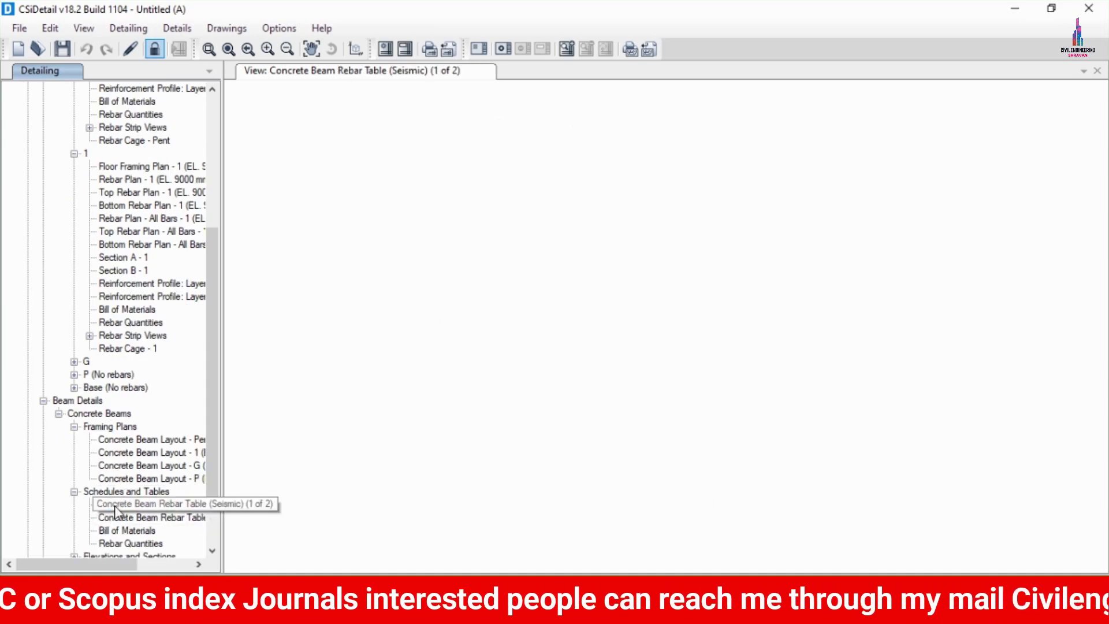
pyautogui.scroll(5, 552, 165)
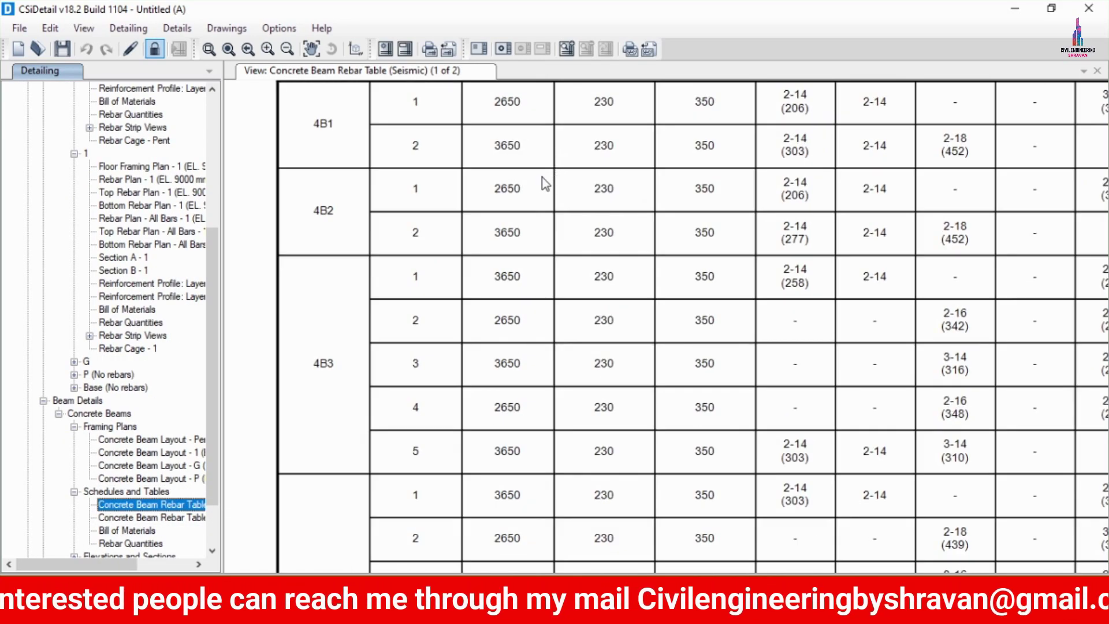
pyautogui.scroll(-3, 557, 167)
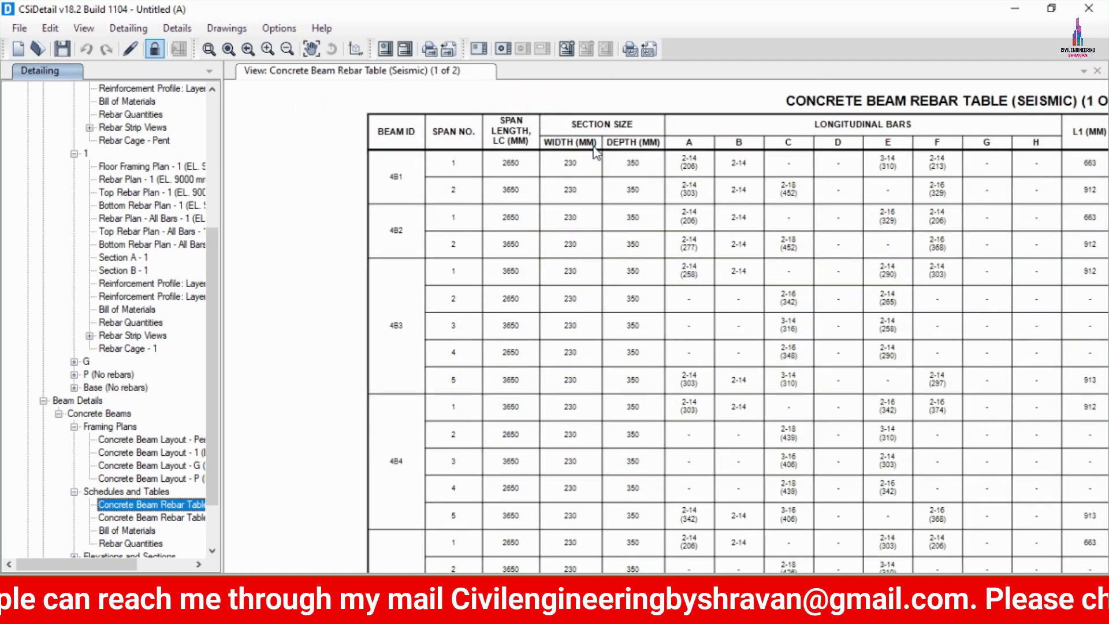
pyautogui.scroll(1, 475, 165)
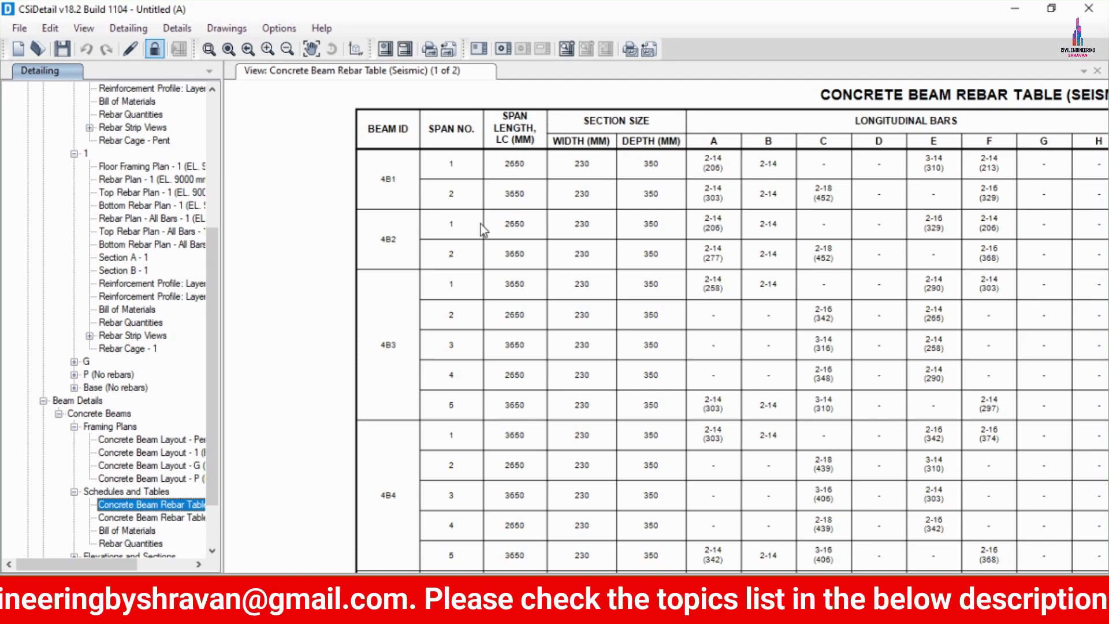
pyautogui.scroll(-2, 470, 213)
pyautogui.scroll(4, 1021, 182)
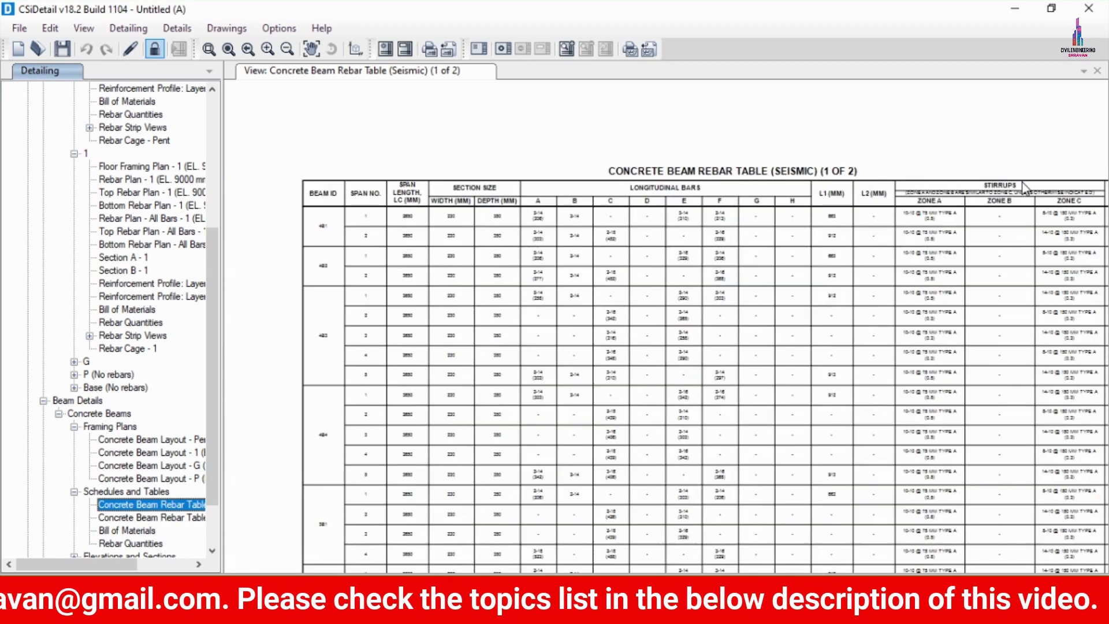
pyautogui.scroll(-5, 1023, 183)
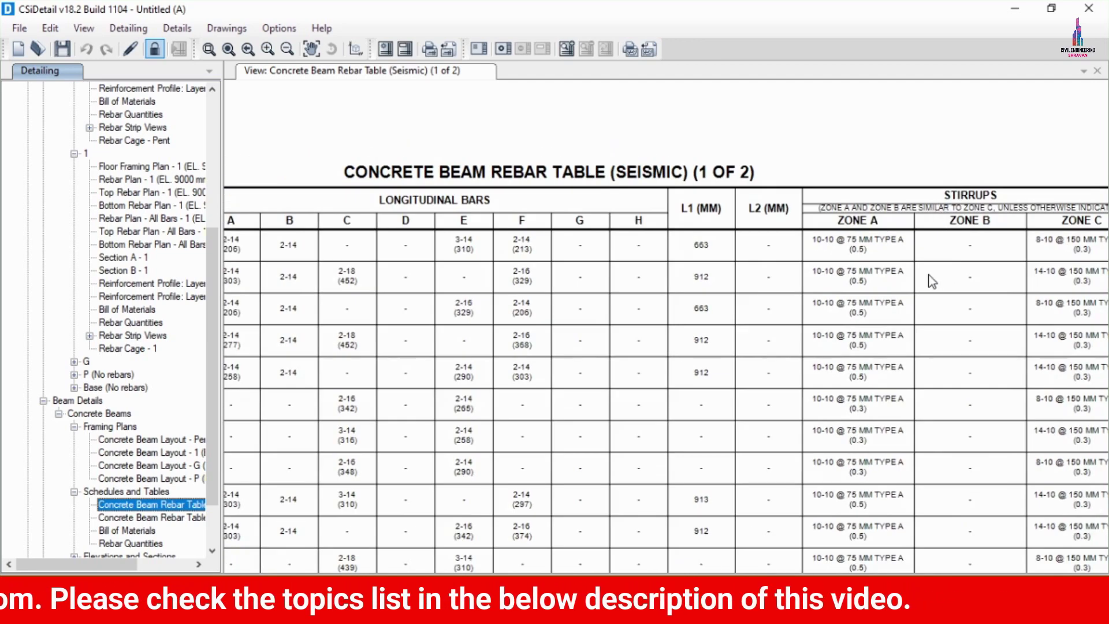
# View the second seismic concrete beam rebar table, plus the bill of materials and rebar quantities for all concrete beams
pyautogui.scroll(-1, 860, 218)
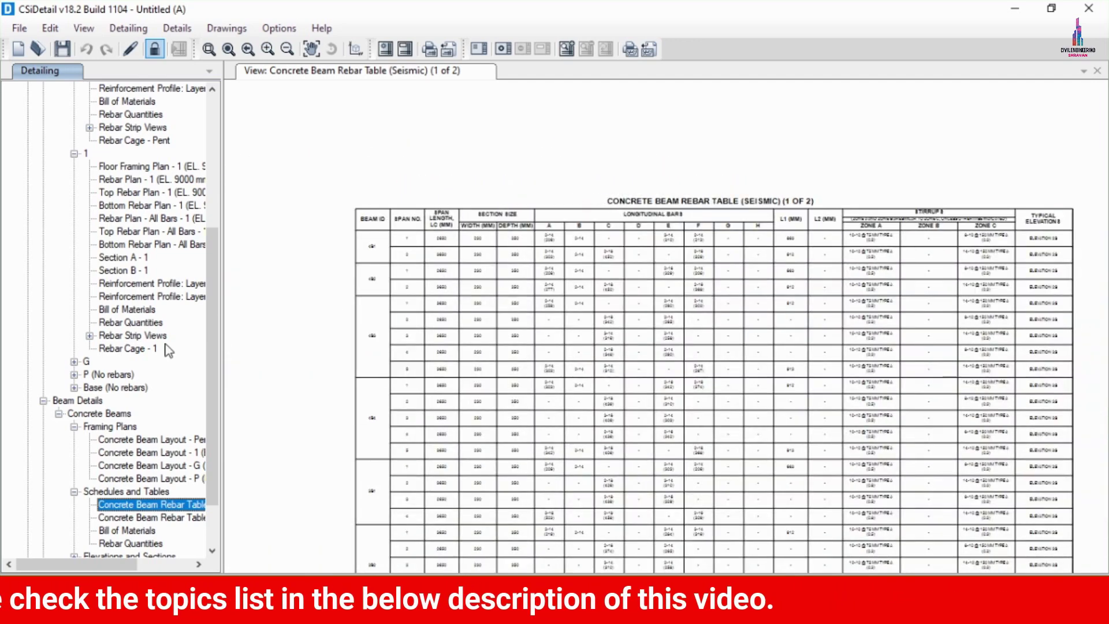
pyautogui.click(130, 517)
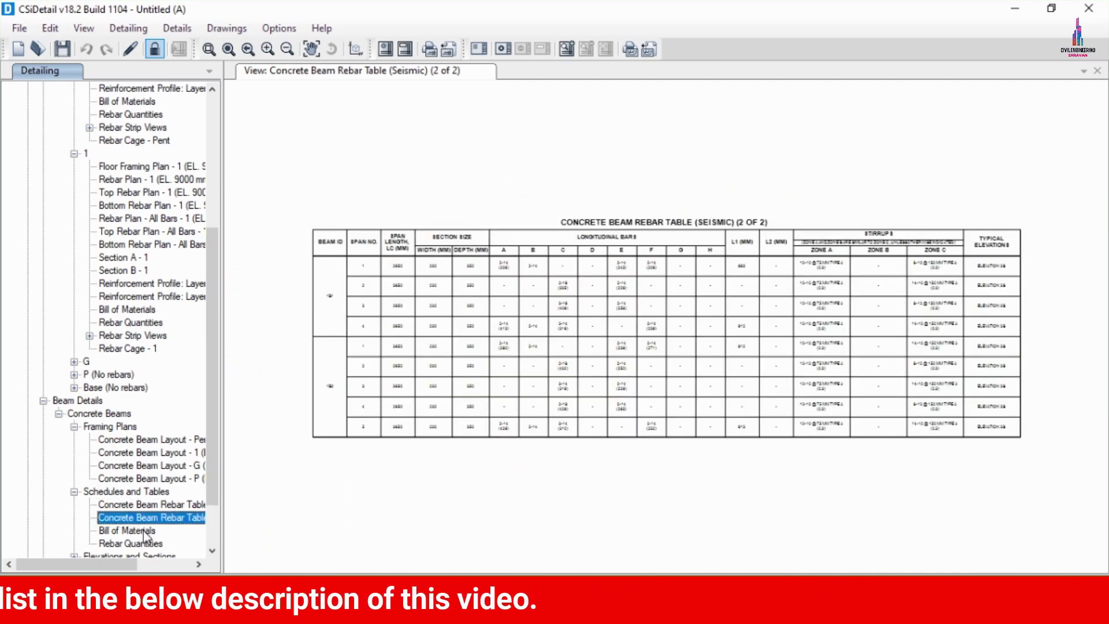
pyautogui.click(146, 532)
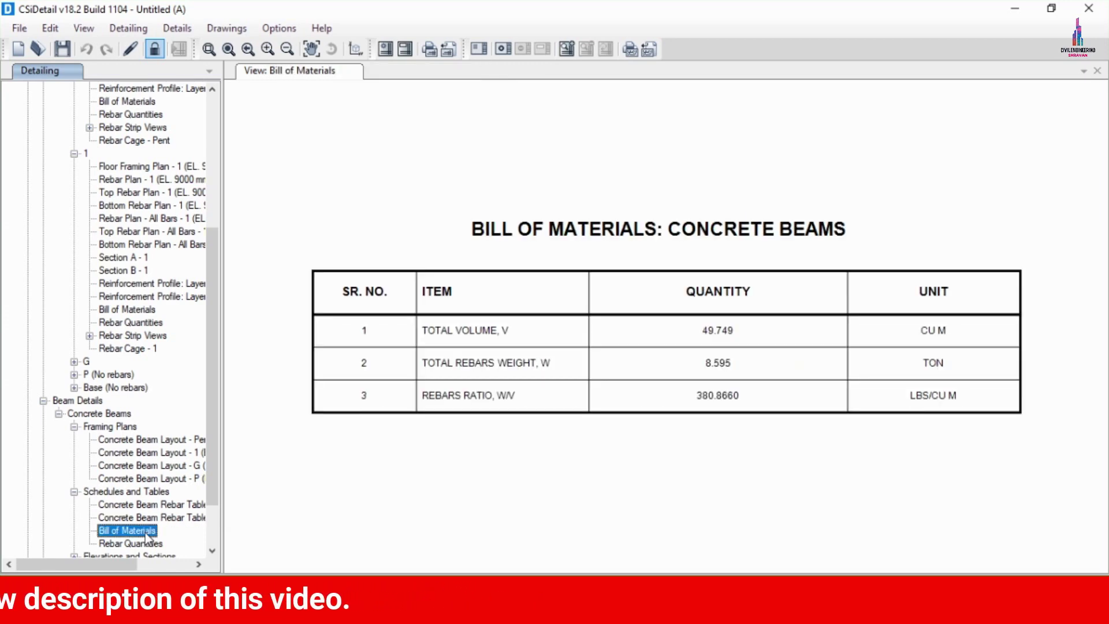
pyautogui.scroll(-2, 154, 505)
pyautogui.click(137, 479)
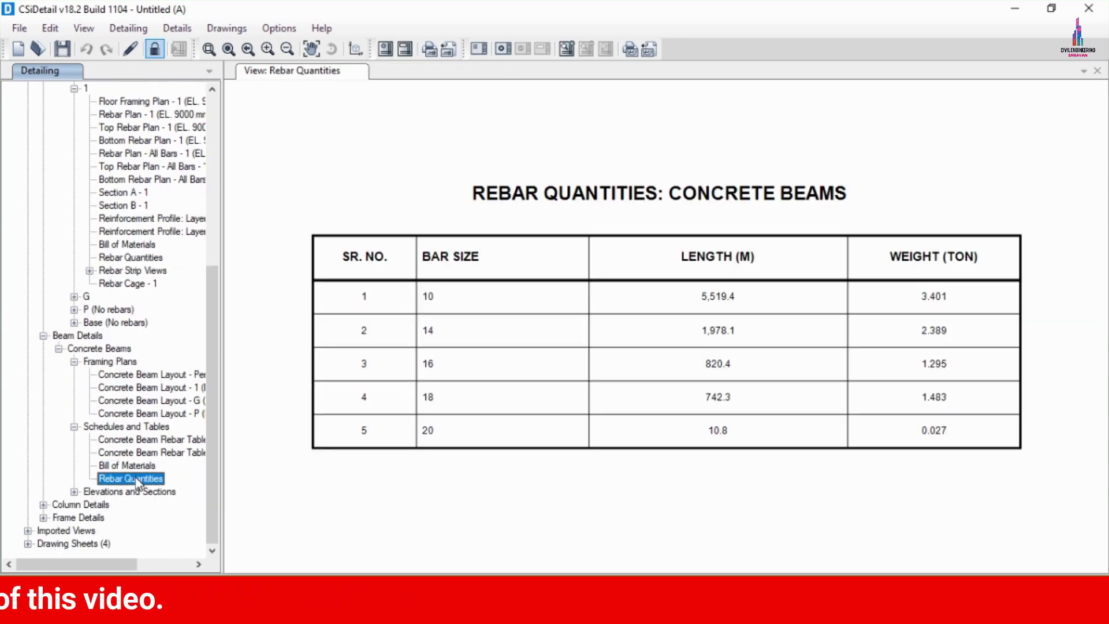
# Open Section A of Pent beam 4B1 and examine its longitudinal bars, stirrup spacing, depth and width
pyautogui.click(74, 492)
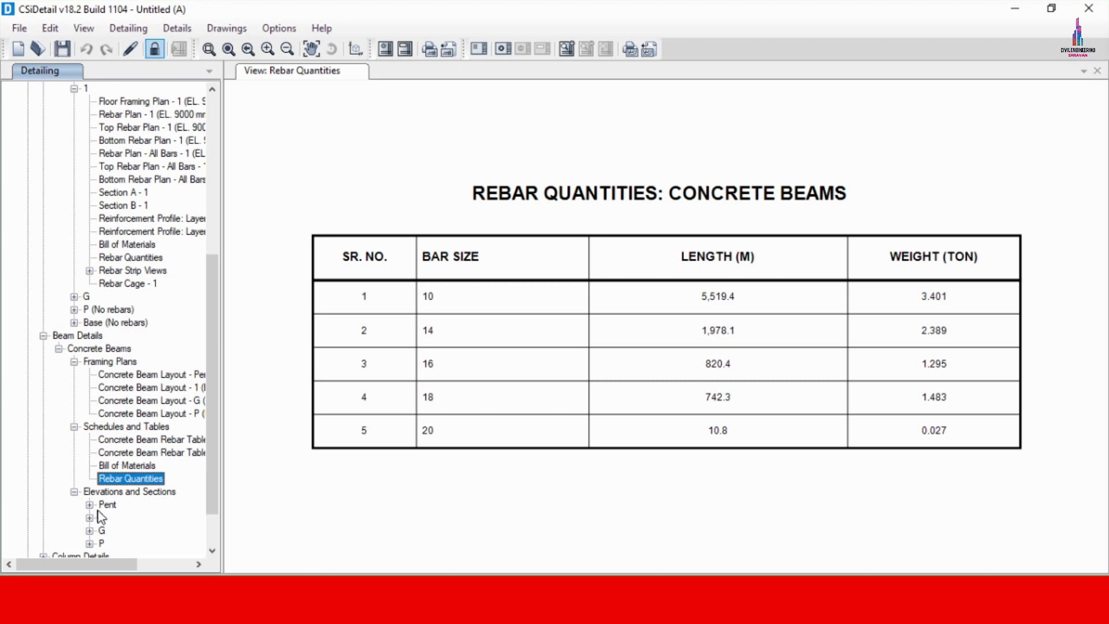
pyautogui.scroll(-2, 100, 516)
pyautogui.click(90, 452)
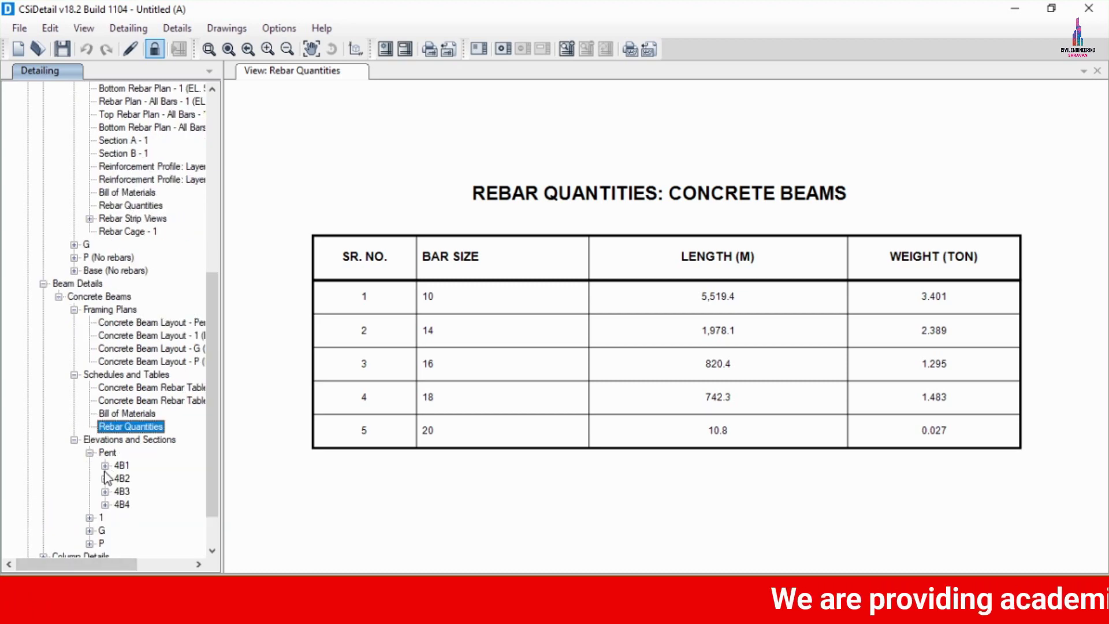
pyautogui.click(105, 466)
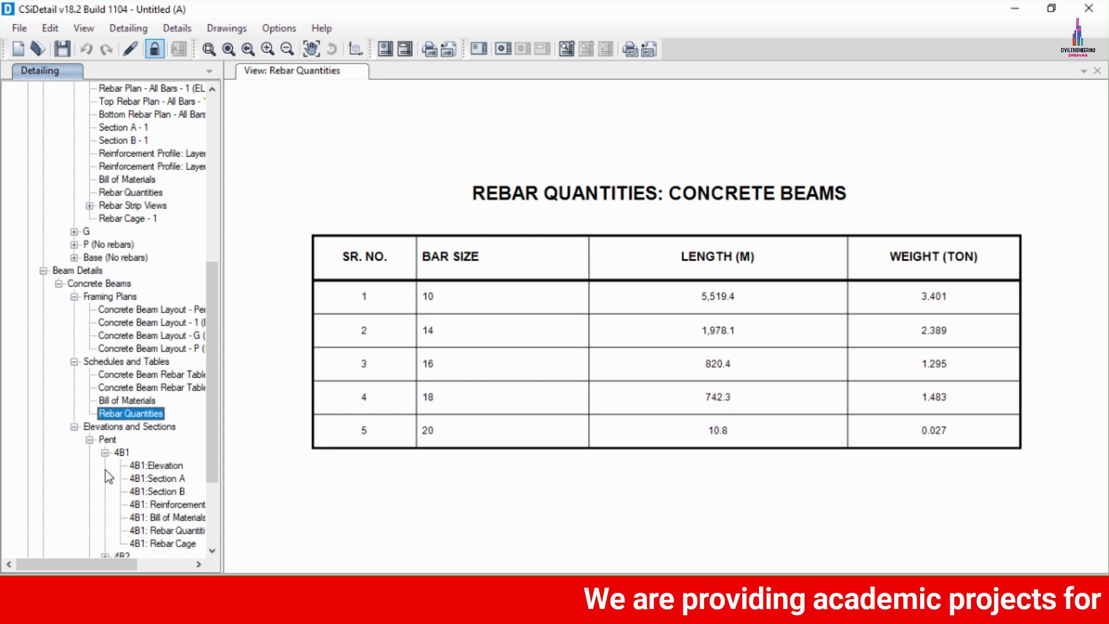
pyautogui.click(163, 481)
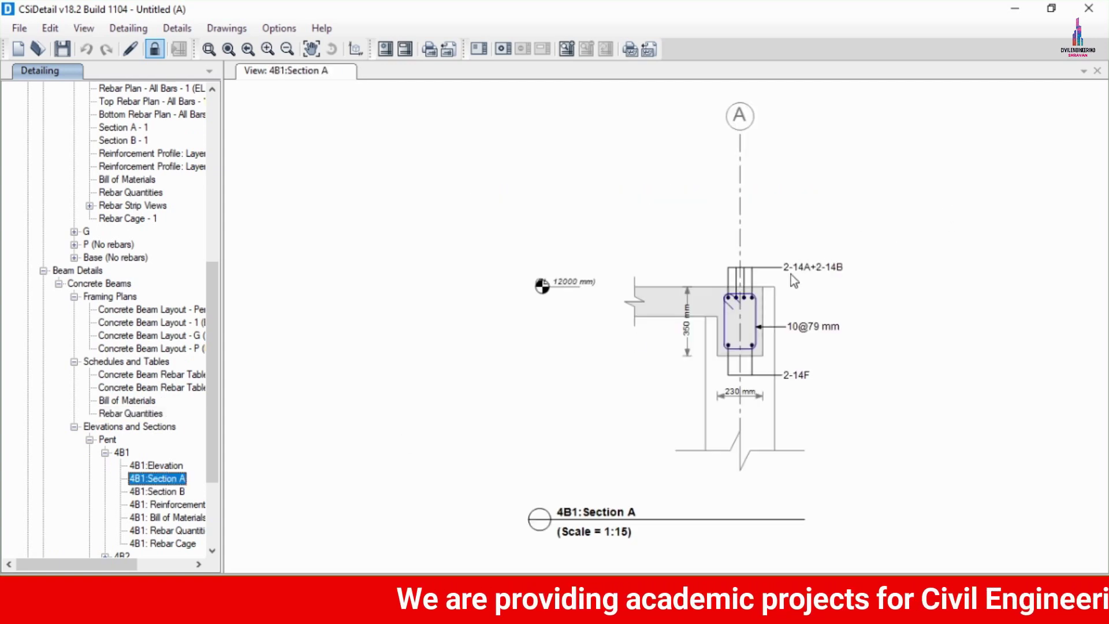
pyautogui.scroll(5, 805, 271)
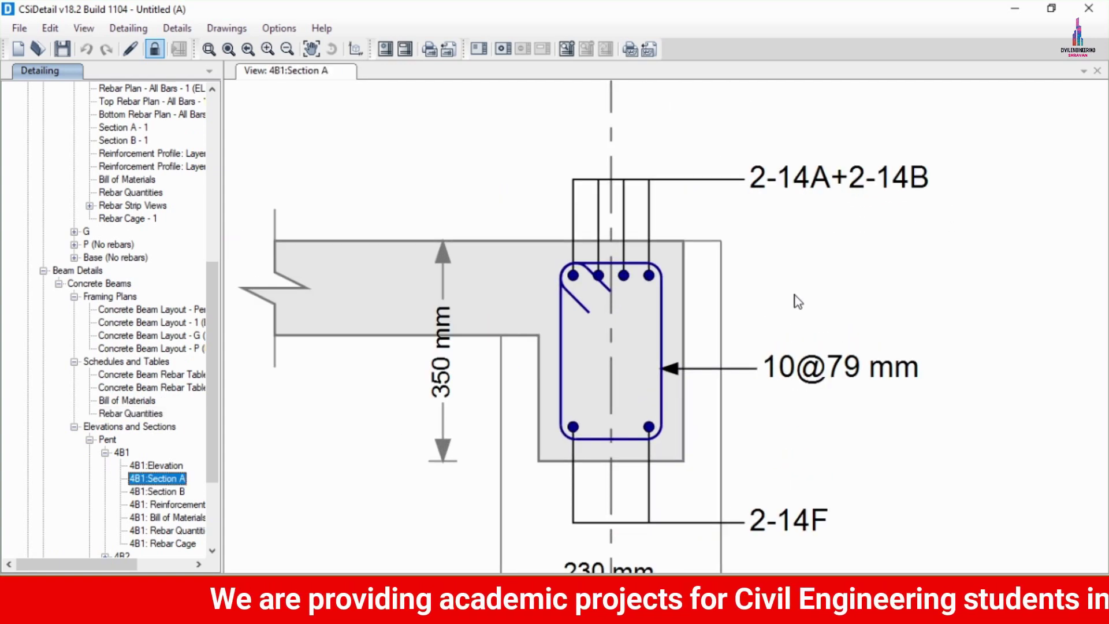
pyautogui.scroll(-1, 800, 234)
pyautogui.moveTo(804, 235); pyautogui.dragTo(802, 215, button='middle')
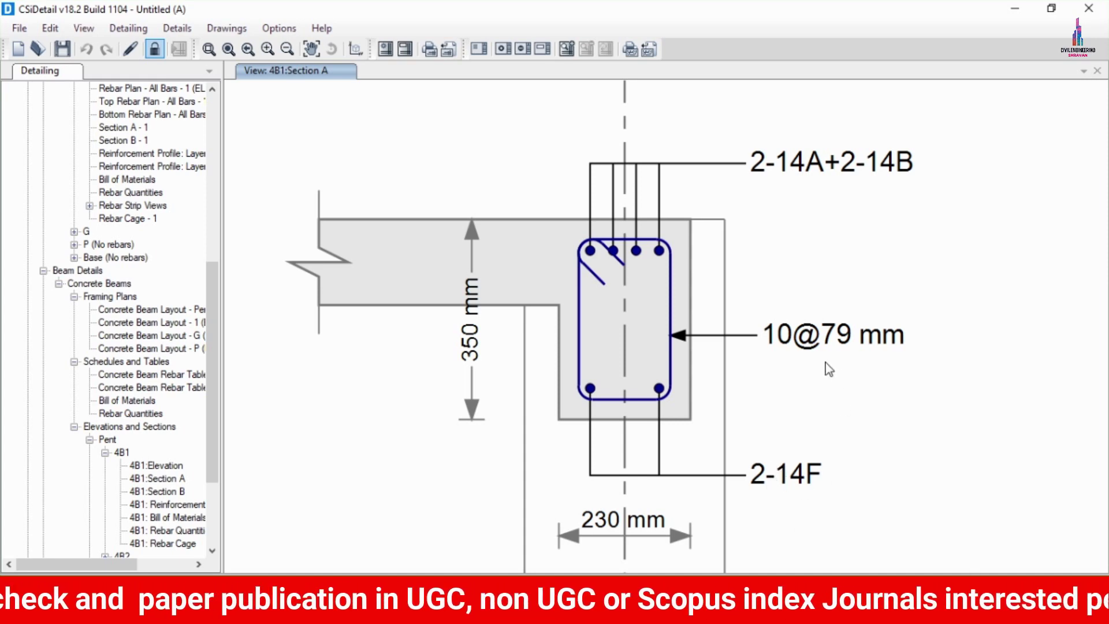
pyautogui.scroll(1, 814, 346)
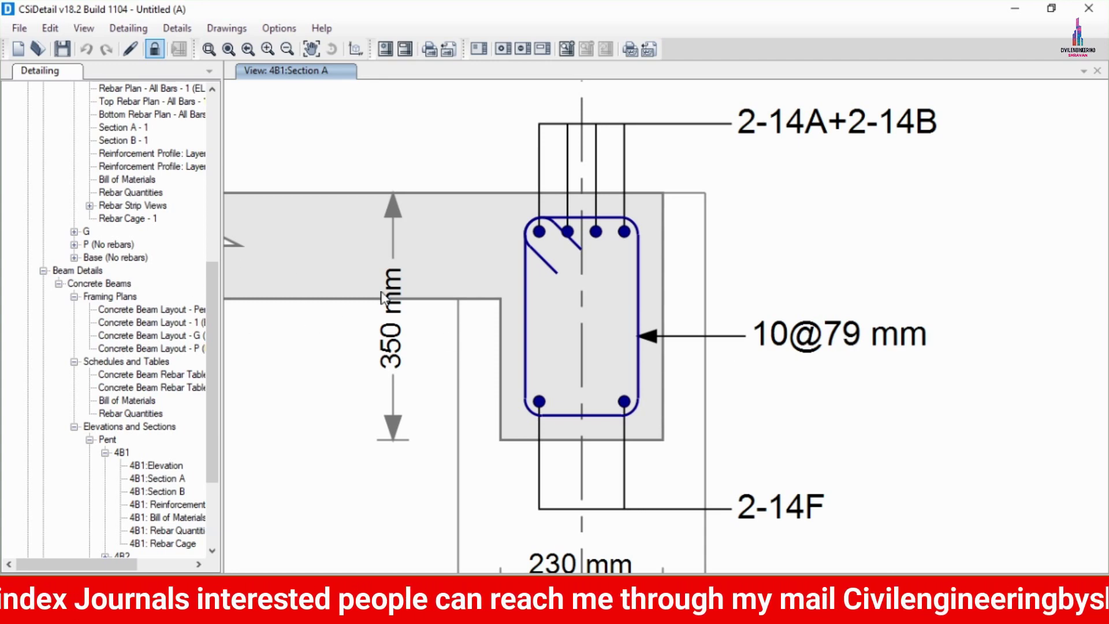
pyautogui.scroll(-3, 605, 350)
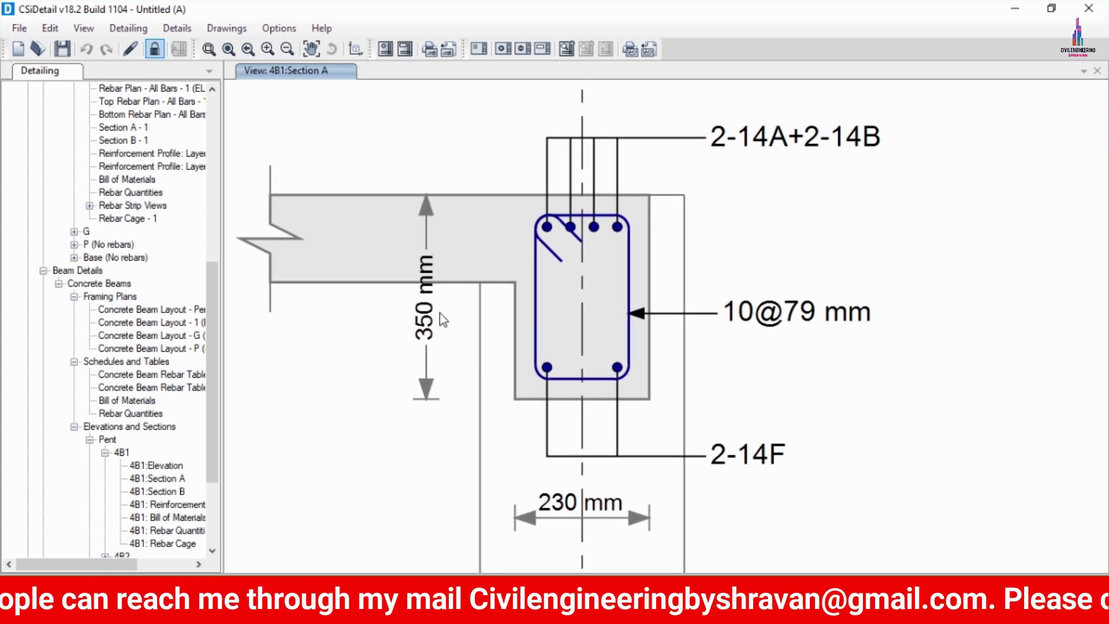
# View the reinforcement, bill of materials and rebar quantities of beam 4B1
pyautogui.scroll(-3, 156, 369)
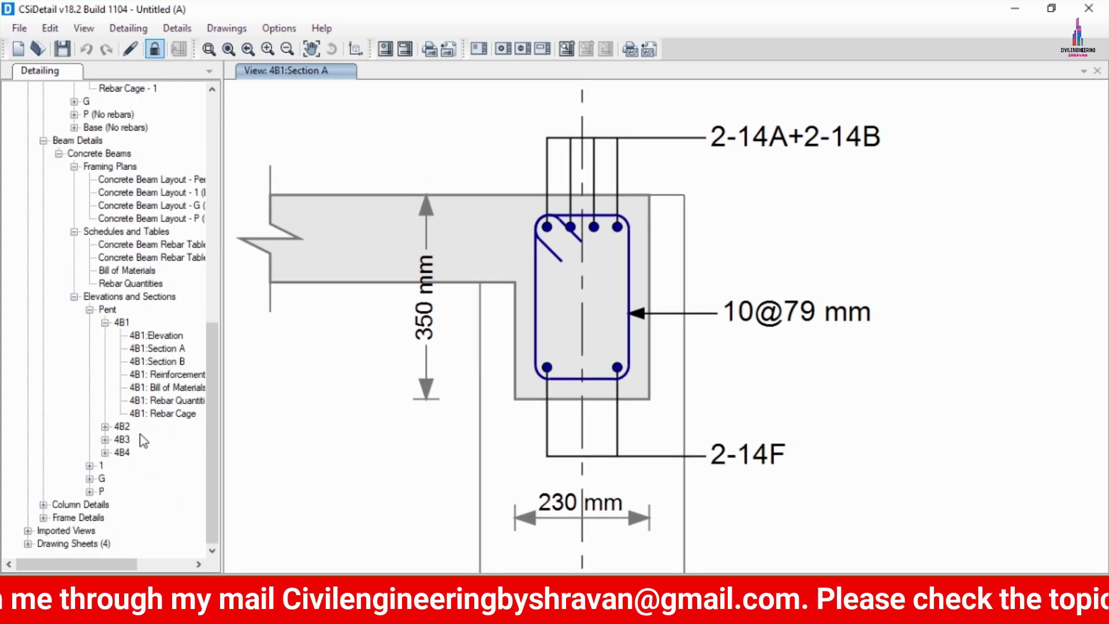
pyautogui.click(158, 373)
pyautogui.click(171, 388)
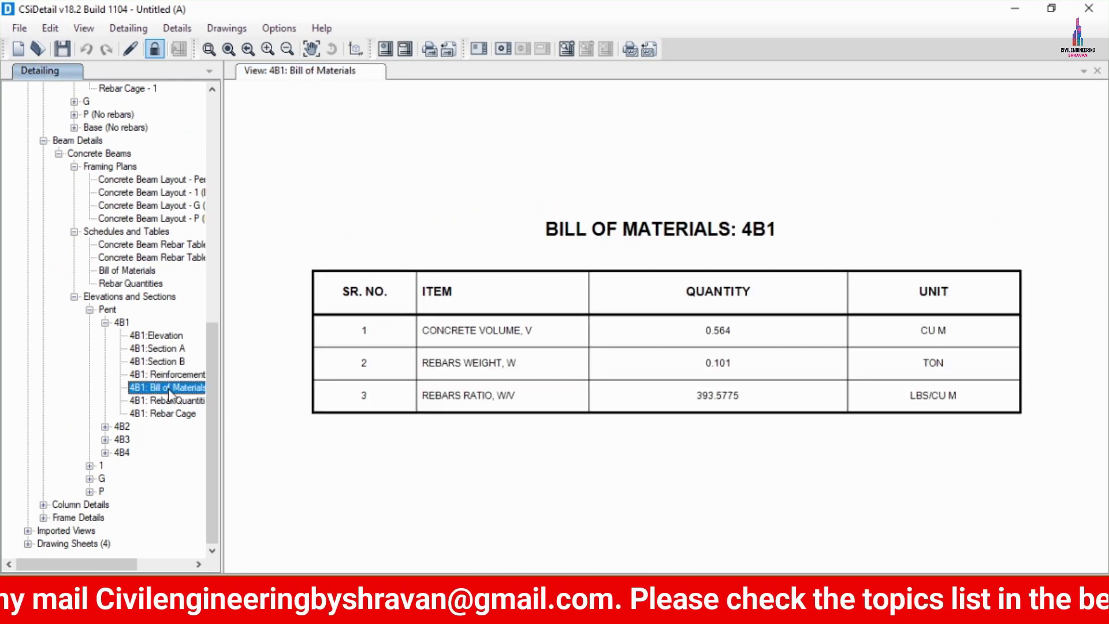
pyautogui.click(180, 400)
# Open the rebar cage of beam 4B1 and examine the bars and stirrups at the end near the axes origin
pyautogui.click(182, 412)
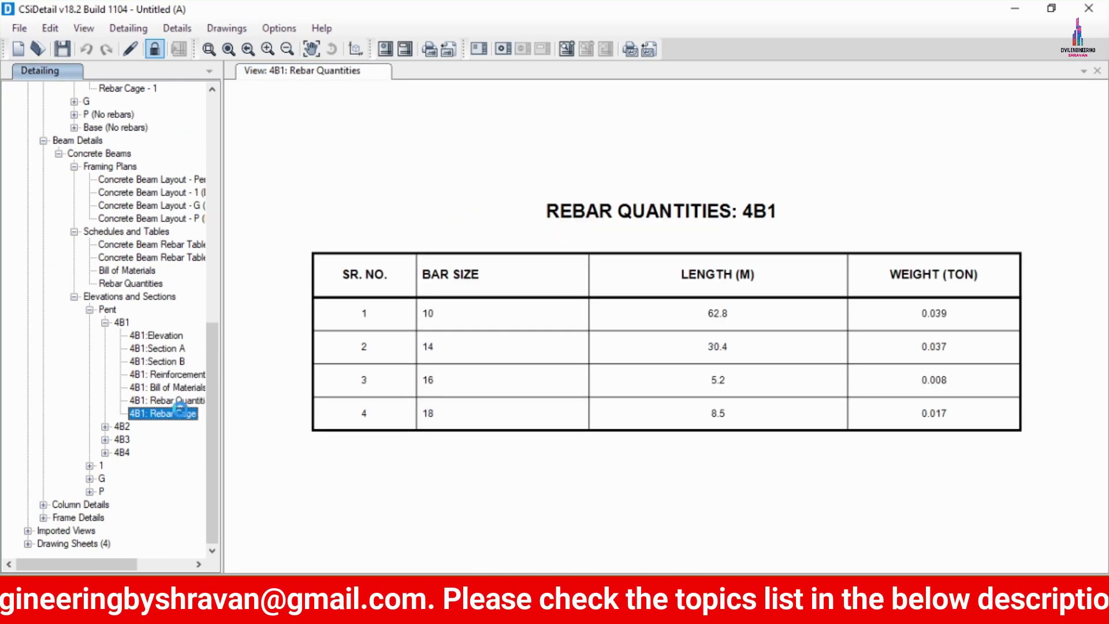
pyautogui.scroll(4, 534, 345)
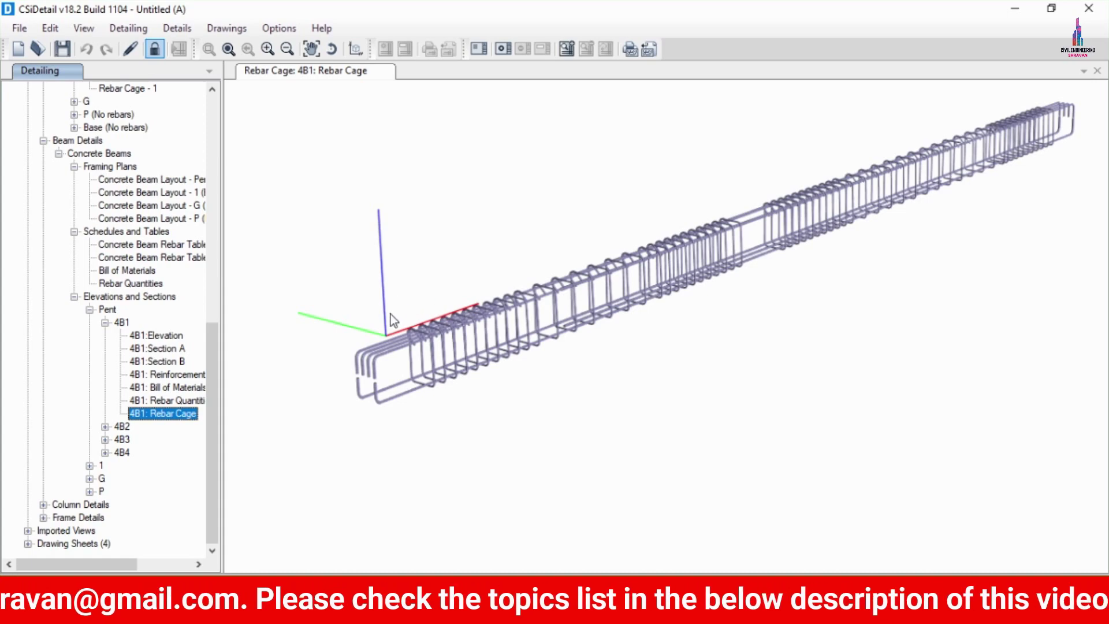
pyautogui.scroll(4, 390, 316)
pyautogui.scroll(-3, 428, 356)
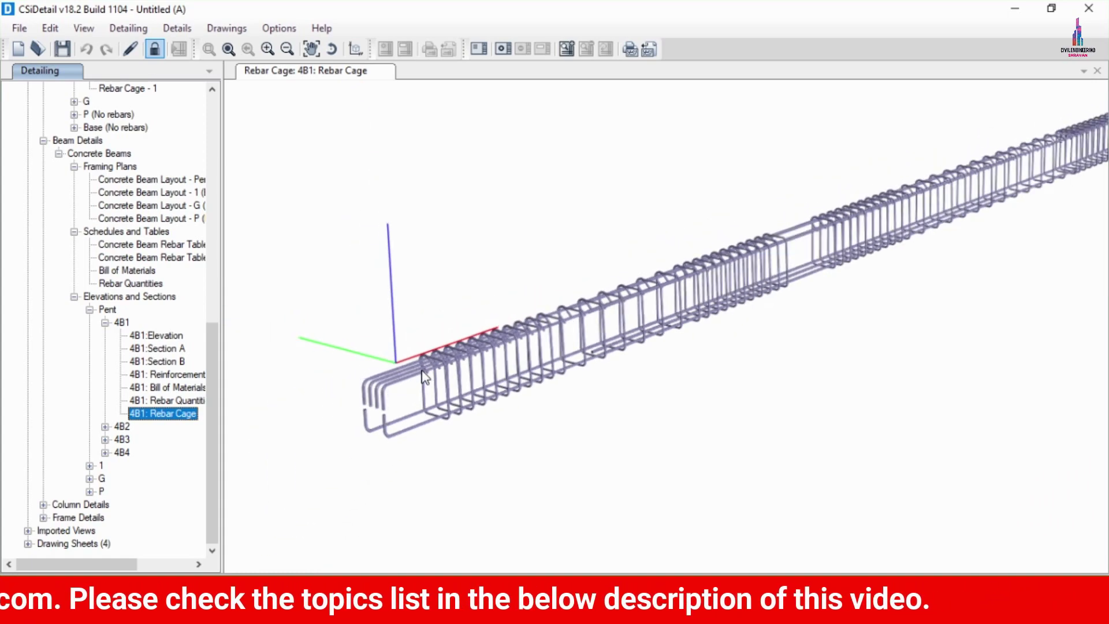
pyautogui.scroll(-2, 426, 376)
pyautogui.scroll(5, 429, 365)
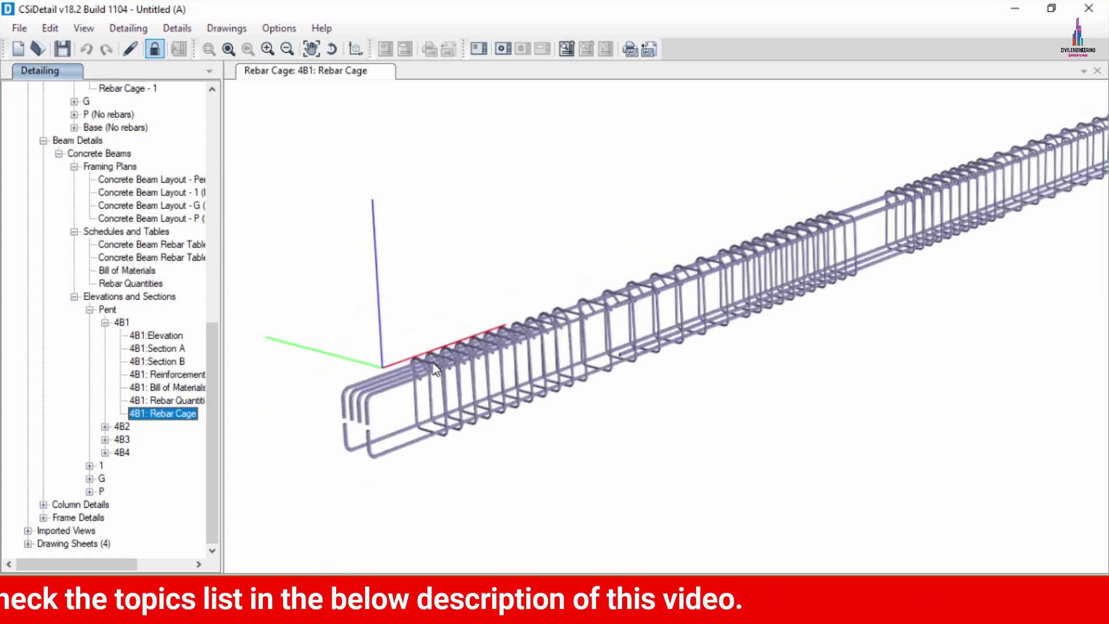
pyautogui.scroll(-4, 376, 362)
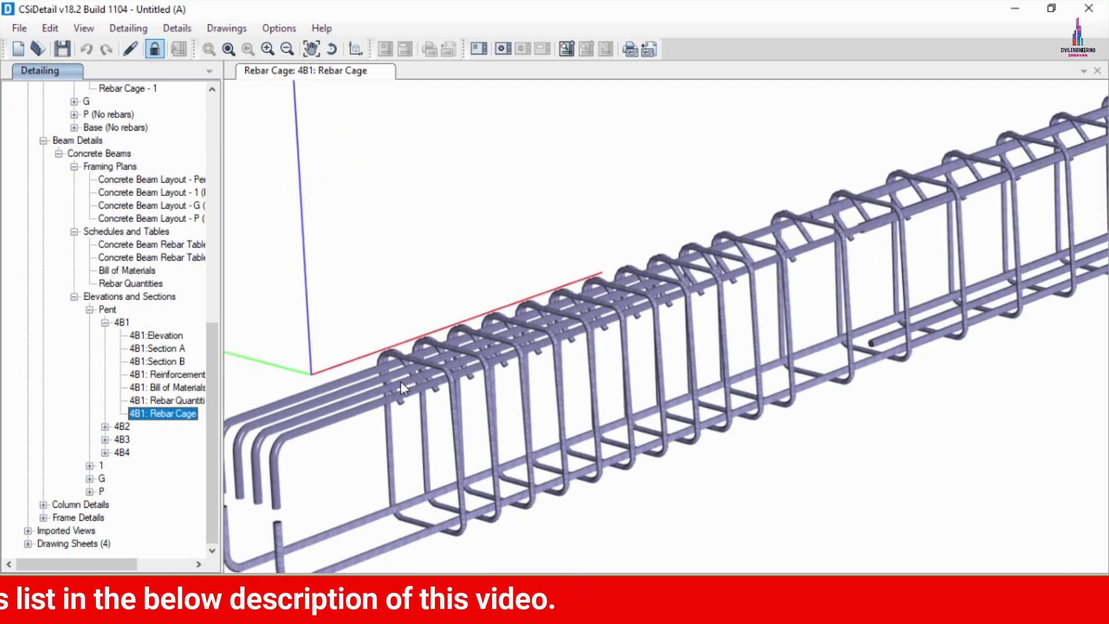
pyautogui.scroll(-2, 364, 381)
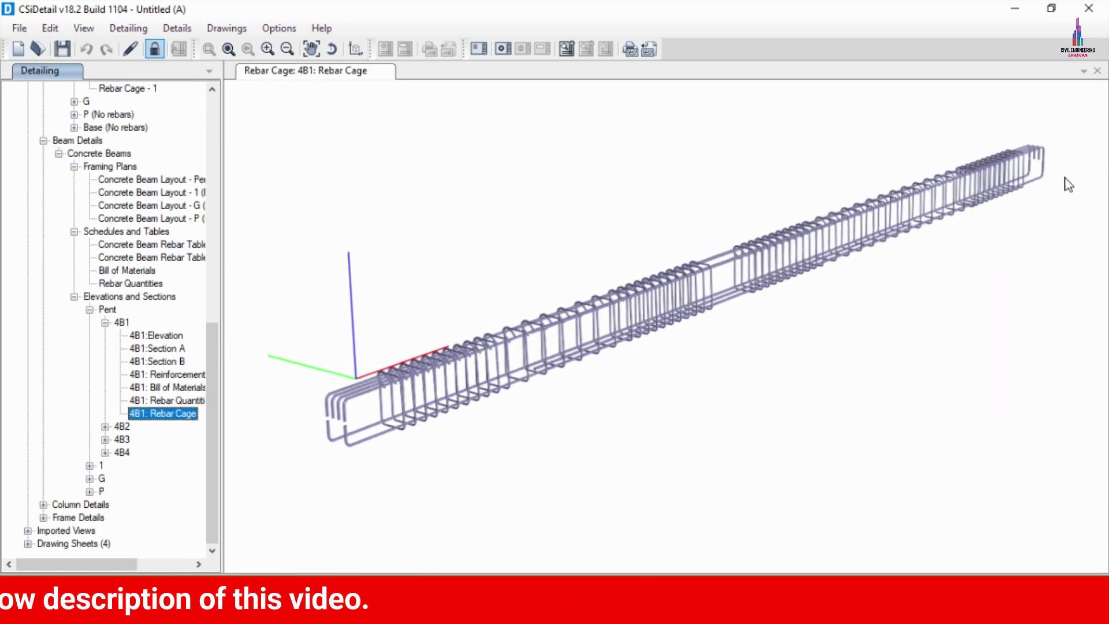
# Inspect the stirrups at the far end of beam 4B1's rebar cage and recheck those at the near end
pyautogui.scroll(5, 1080, 155)
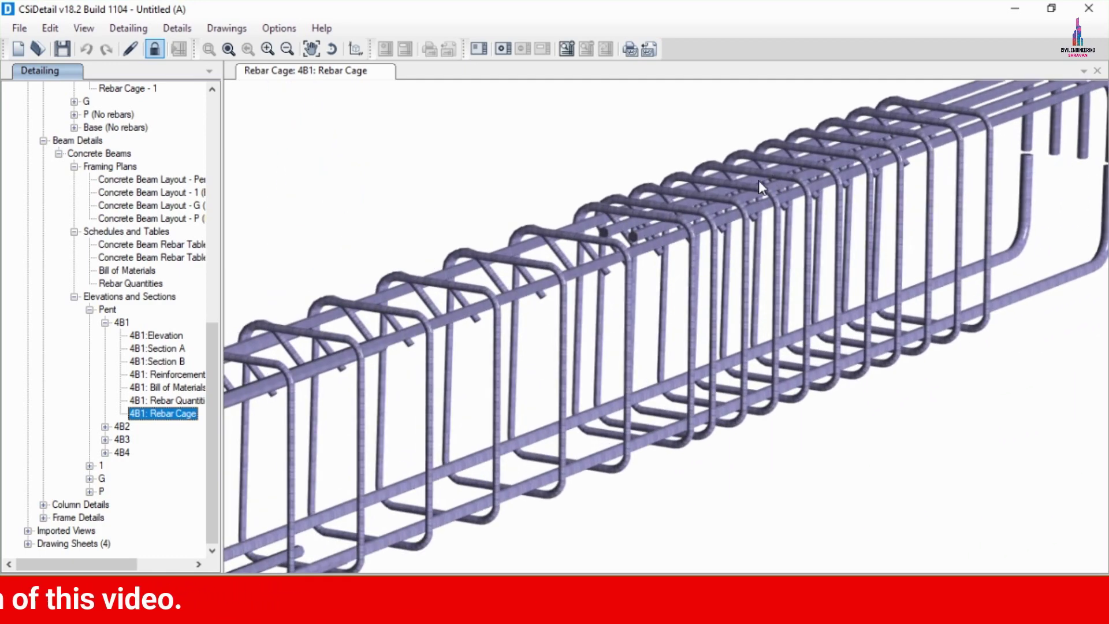
pyautogui.scroll(-5, 774, 184)
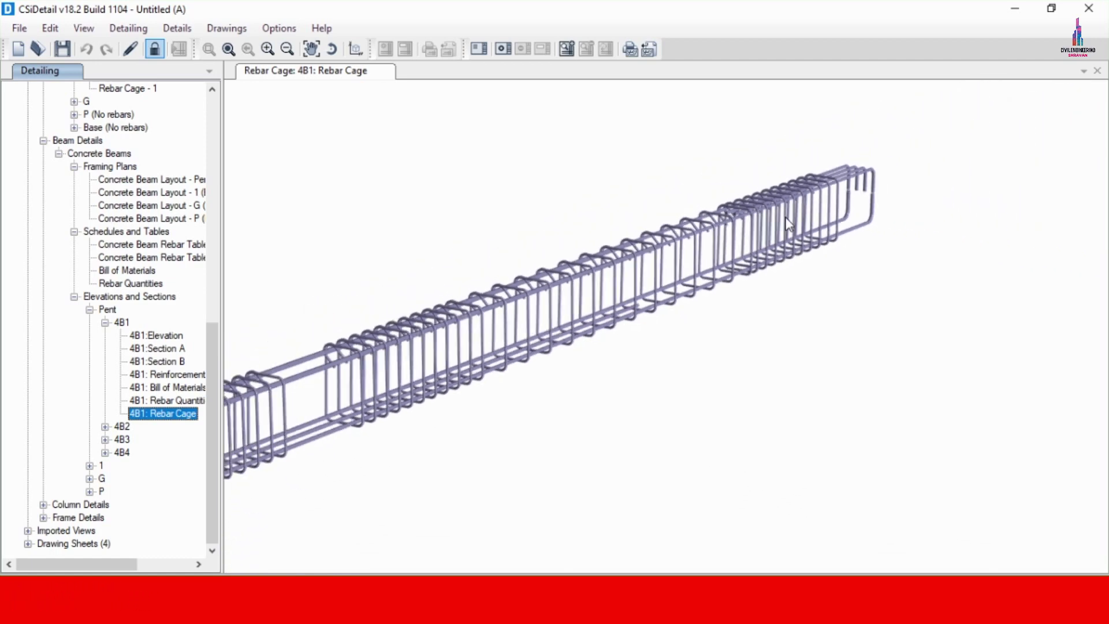
pyautogui.scroll(-1, 802, 222)
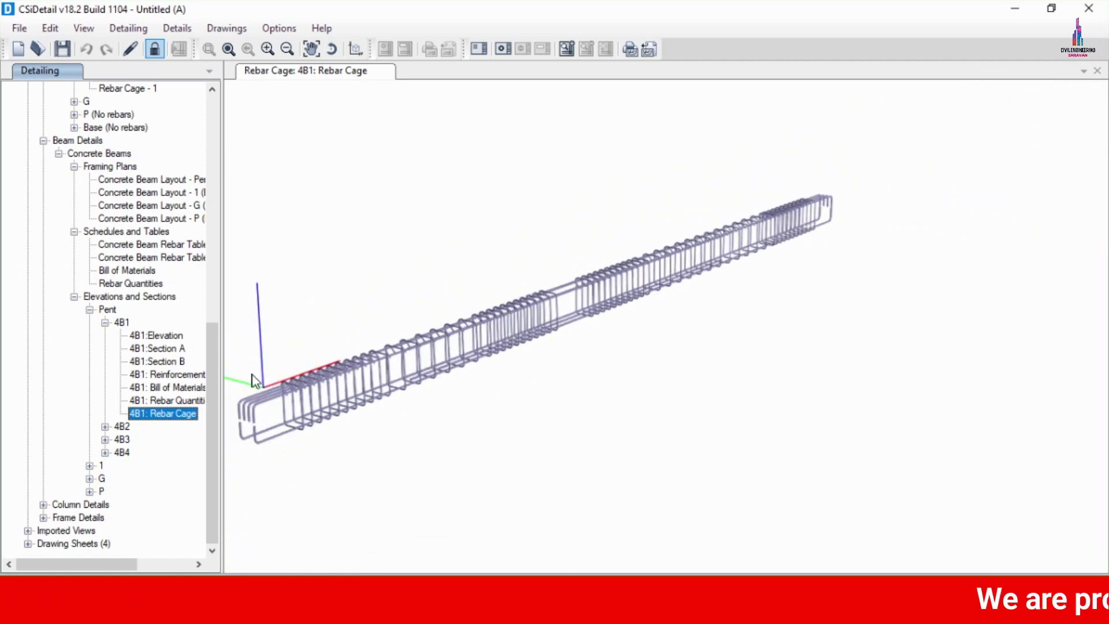
pyautogui.scroll(6, 262, 393)
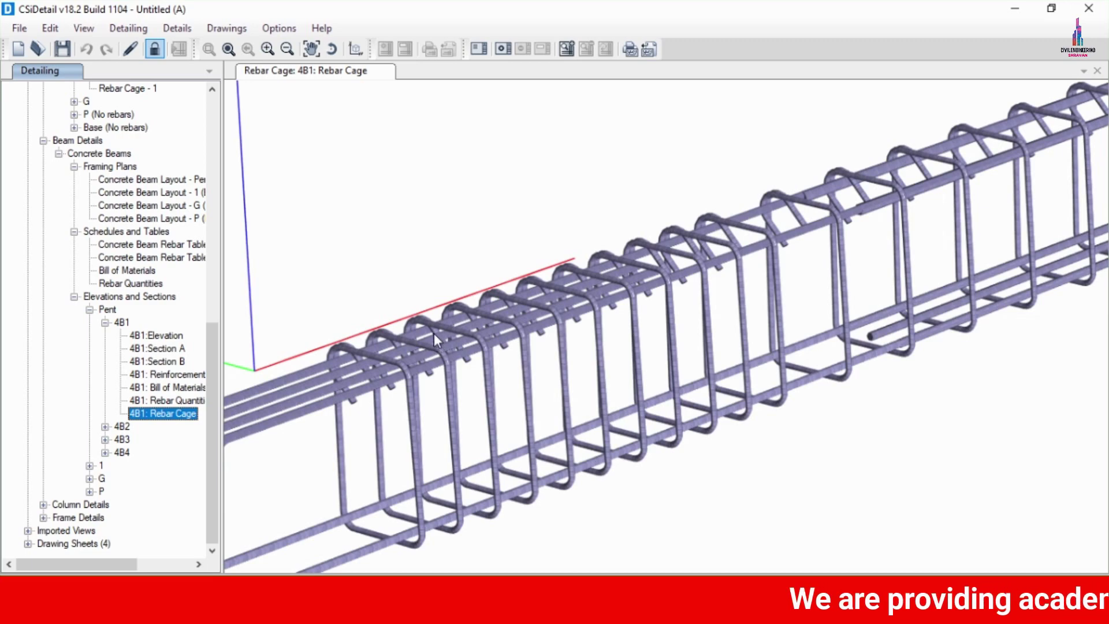
pyautogui.scroll(2, 435, 334)
pyautogui.scroll(-3, 442, 303)
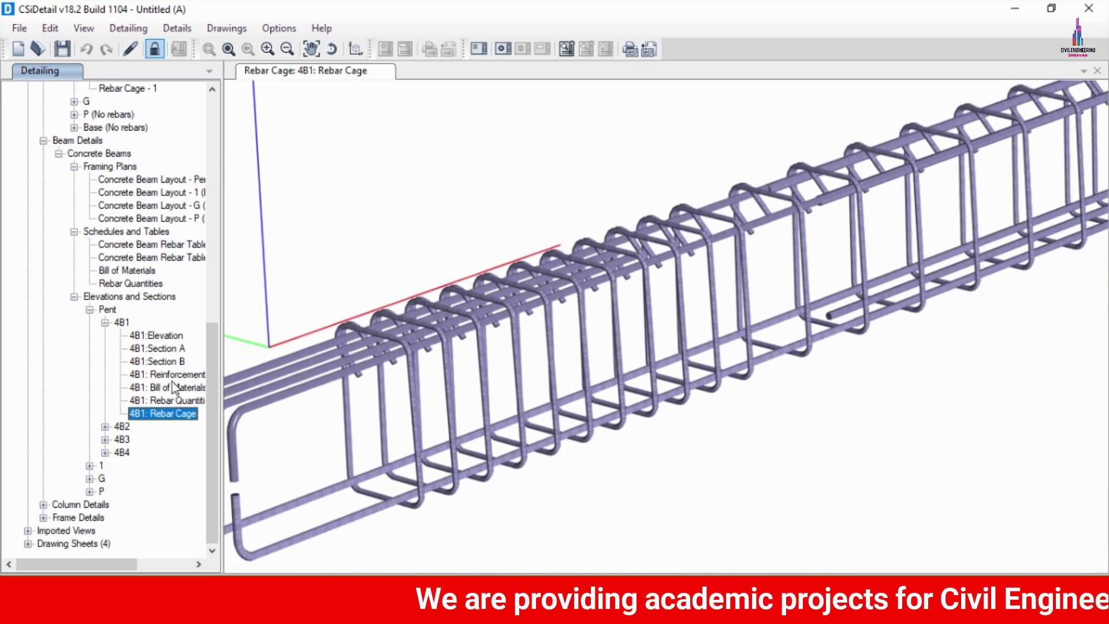
# View Section A, the reinforcement, the bill of materials and the rebar quantities of floor G beam 2B1
pyautogui.click(89, 479)
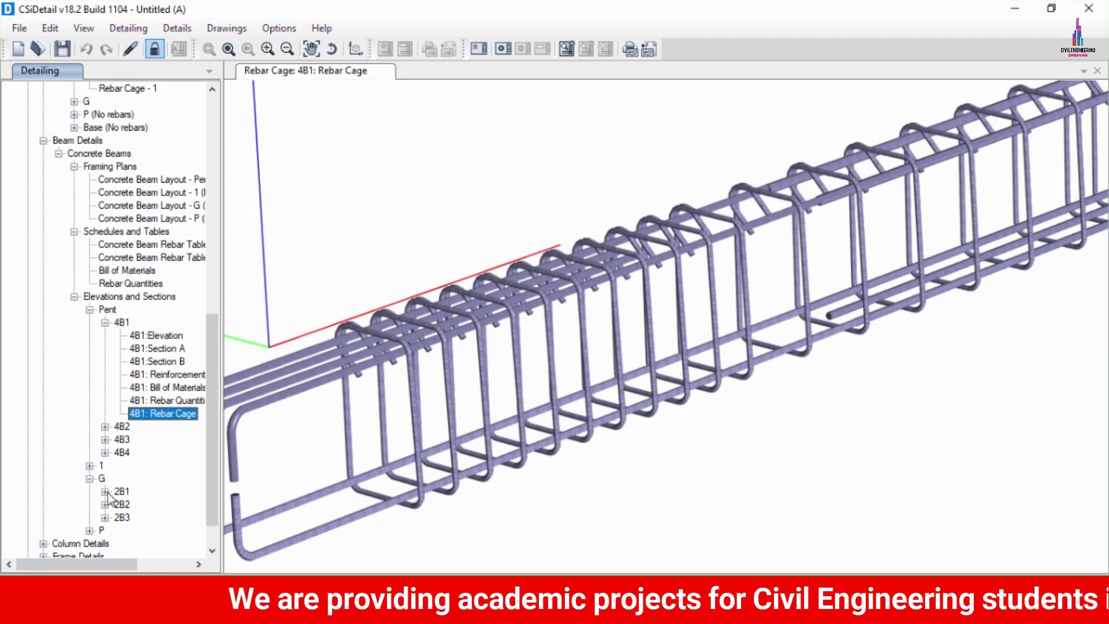
pyautogui.click(105, 491)
pyautogui.click(172, 455)
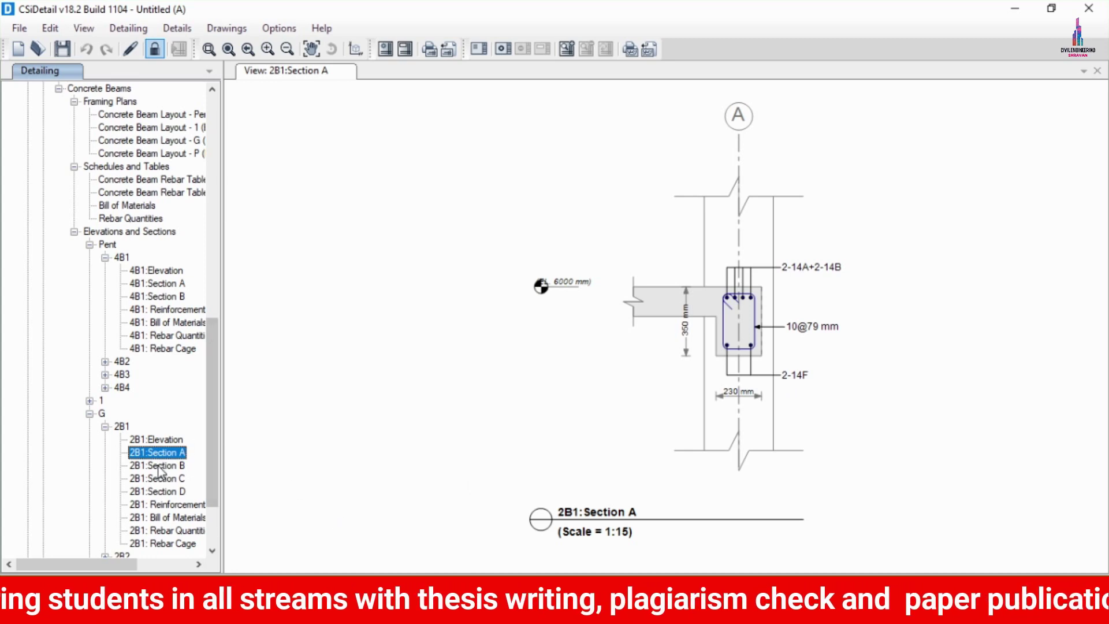
pyautogui.click(168, 504)
pyautogui.click(169, 518)
pyautogui.click(170, 530)
pyautogui.scroll(-2, 170, 519)
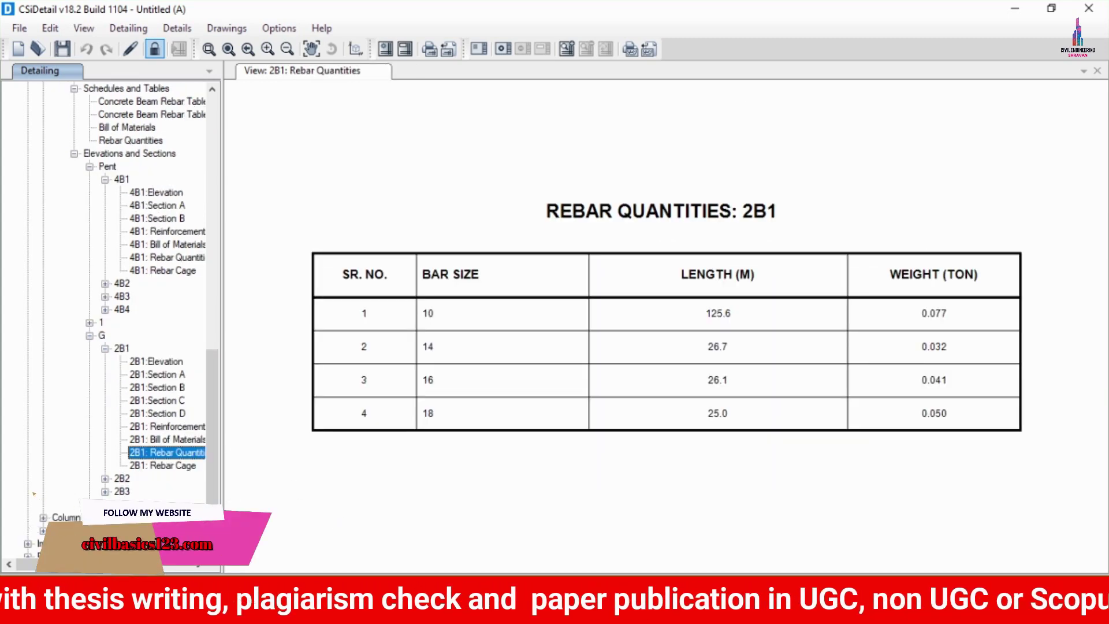
# Open the rebar cage of beam 2B1 and examine its bars and stirrups up close
pyautogui.click(162, 465)
pyautogui.scroll(5, 444, 408)
pyautogui.scroll(3, 449, 426)
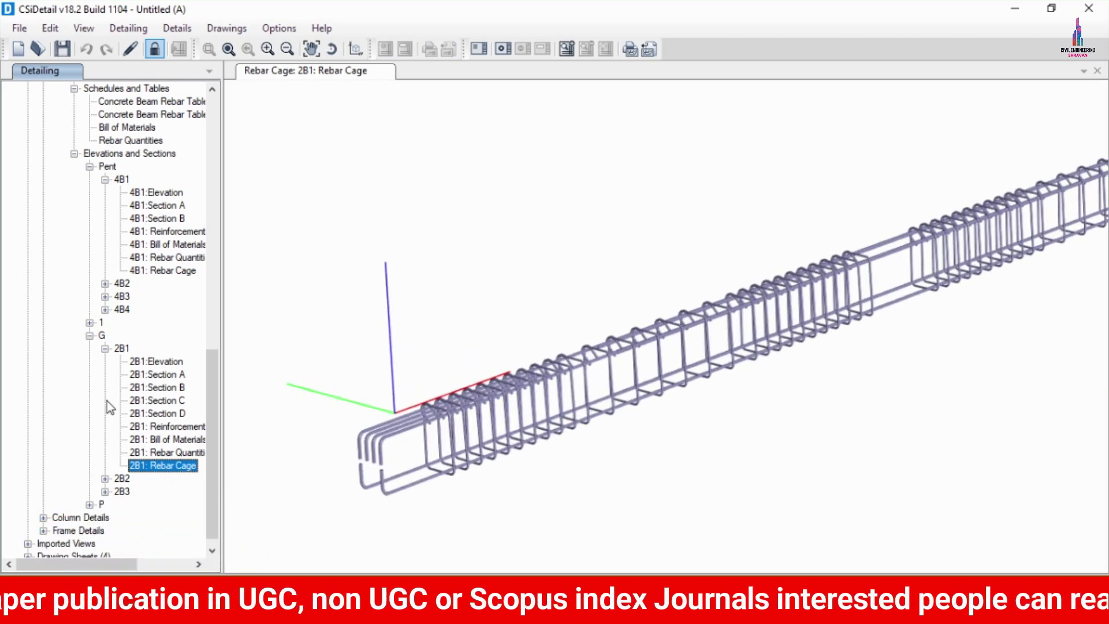
# Open the Base concrete column layout in the column details and examine its column grid
pyautogui.scroll(-1, 105, 404)
pyautogui.click(44, 504)
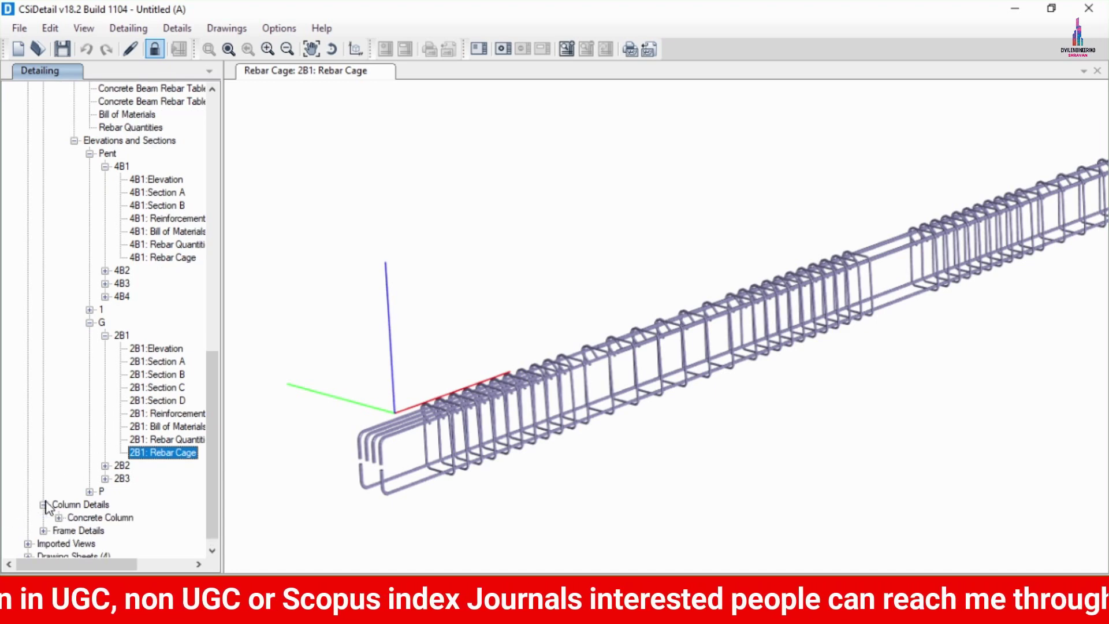
pyautogui.click(58, 517)
pyautogui.click(74, 518)
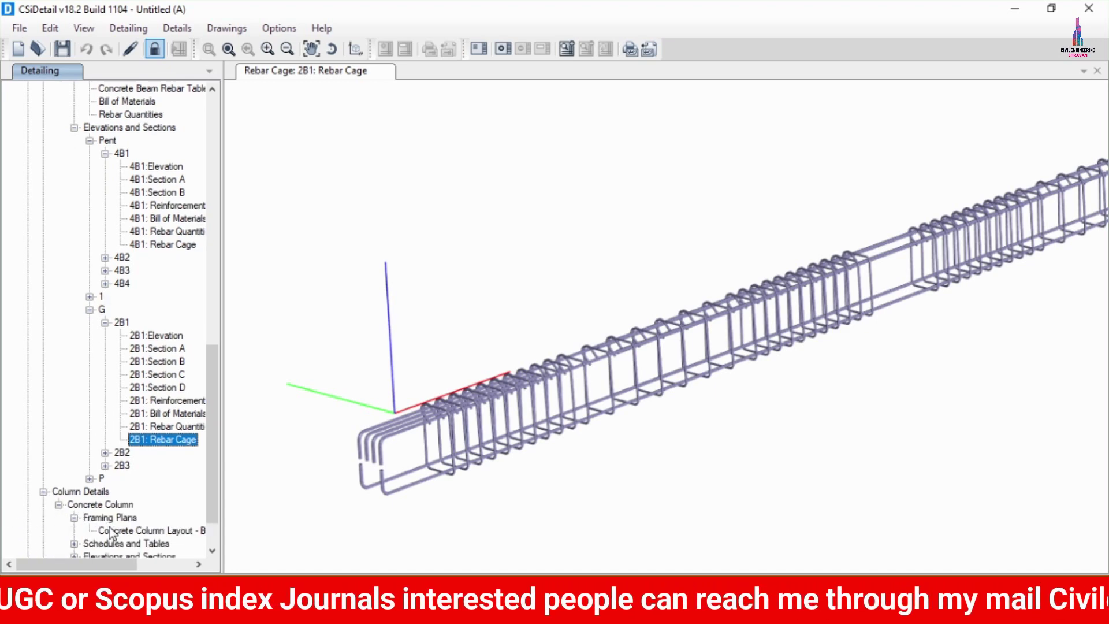
pyautogui.doubleClick(132, 530)
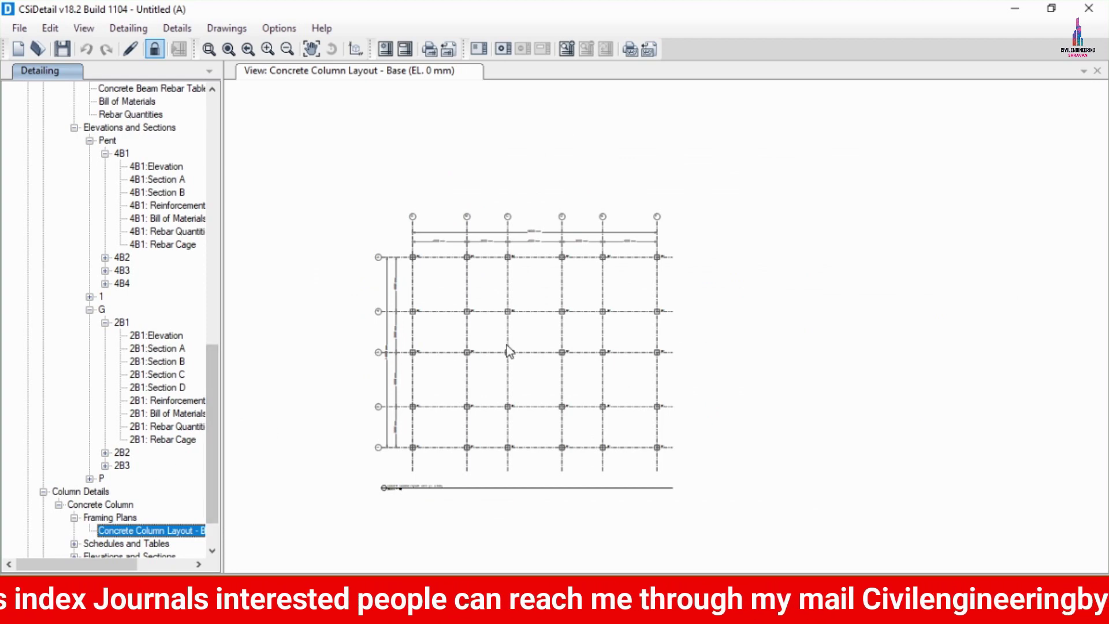
pyautogui.scroll(5, 492, 285)
pyautogui.scroll(-5, 348, 205)
# Open the Concrete Column Schedule in the column schedules and tables and examine the size, section, reinforcing and ties of column C1
pyautogui.scroll(-2, 213, 436)
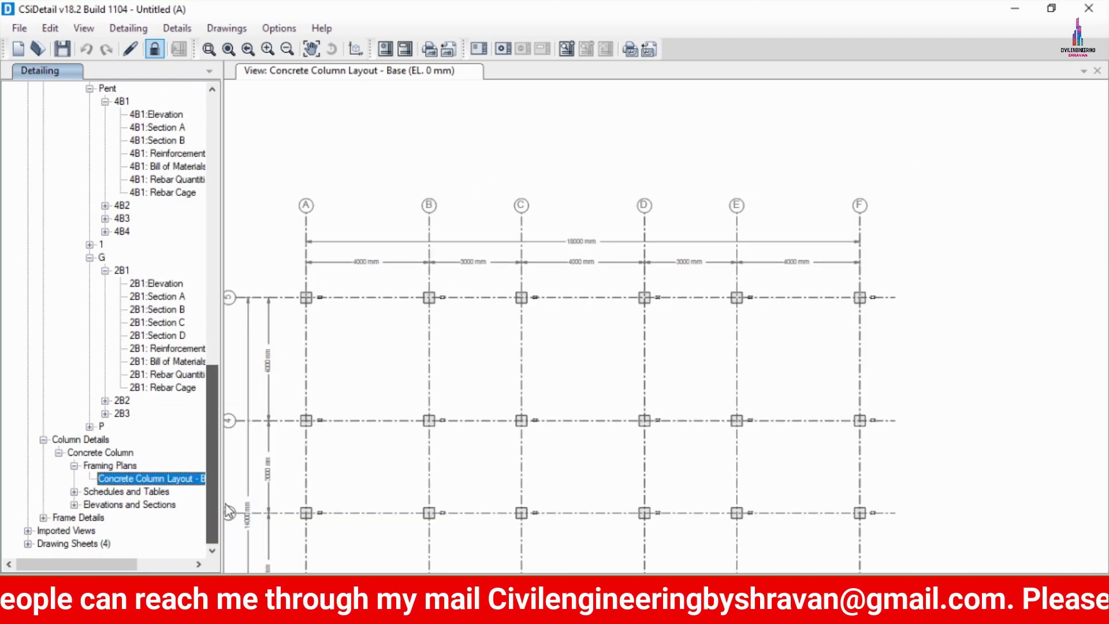
pyautogui.click(75, 492)
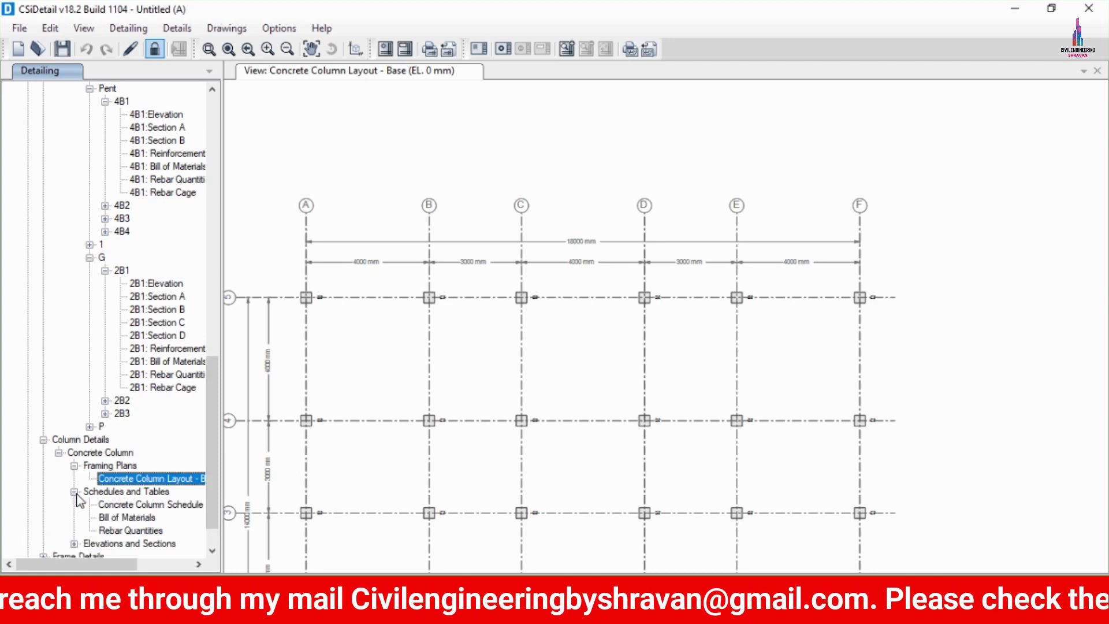
pyautogui.click(110, 505)
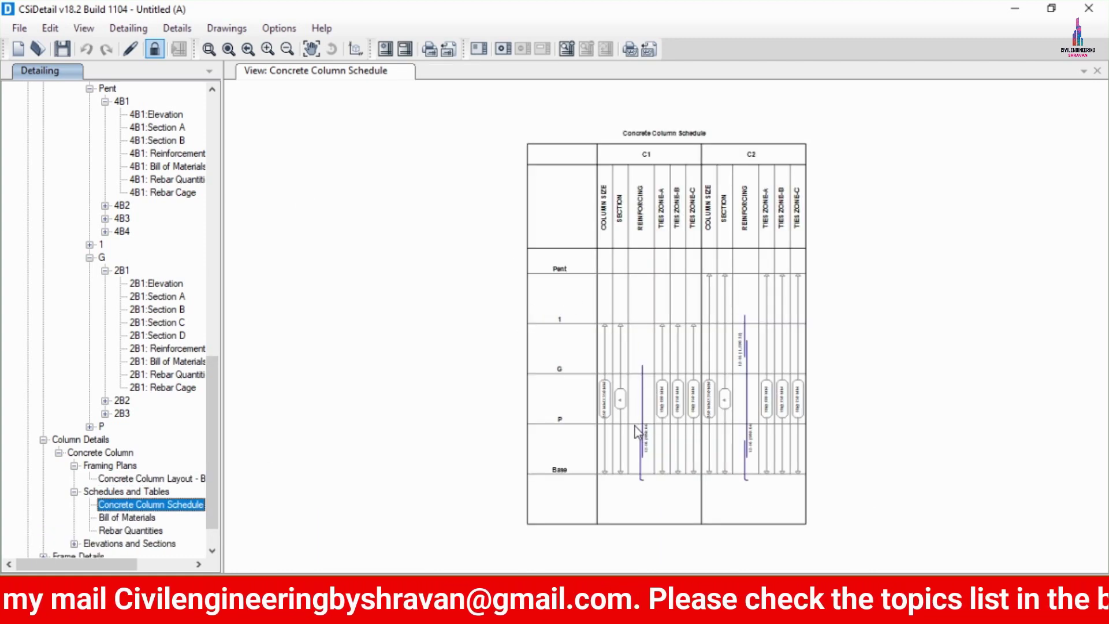
pyautogui.scroll(5, 601, 413)
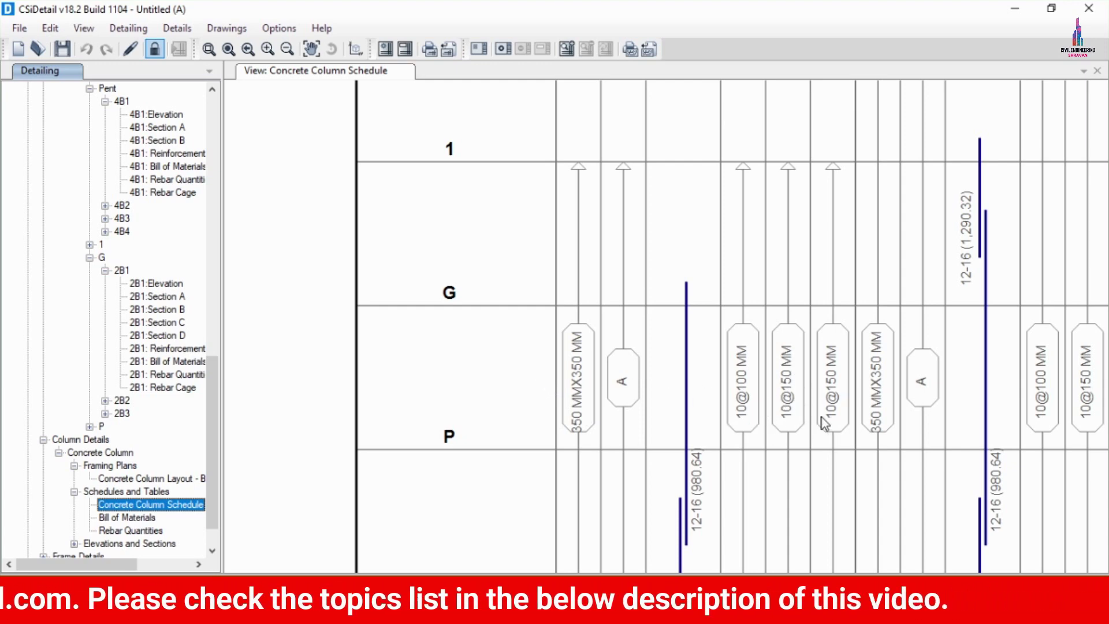
pyautogui.scroll(-3, 760, 403)
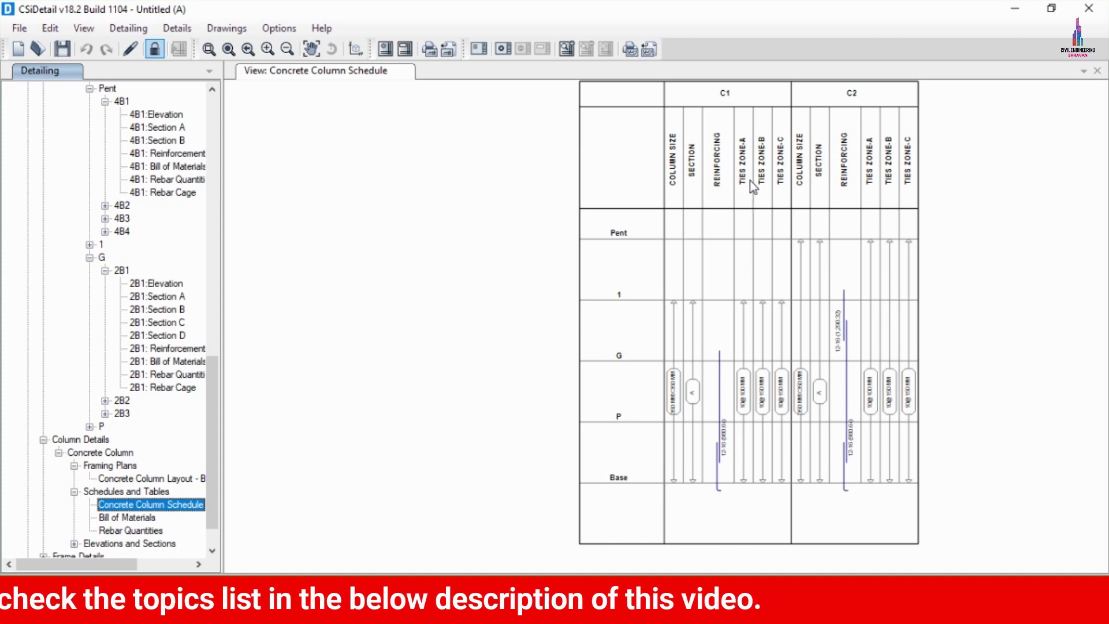
# Examine the longitudinal reinforcing of column C2 across the storeys and its tie zone headings in the column schedule
pyautogui.scroll(2, 801, 197)
pyautogui.scroll(3, 866, 364)
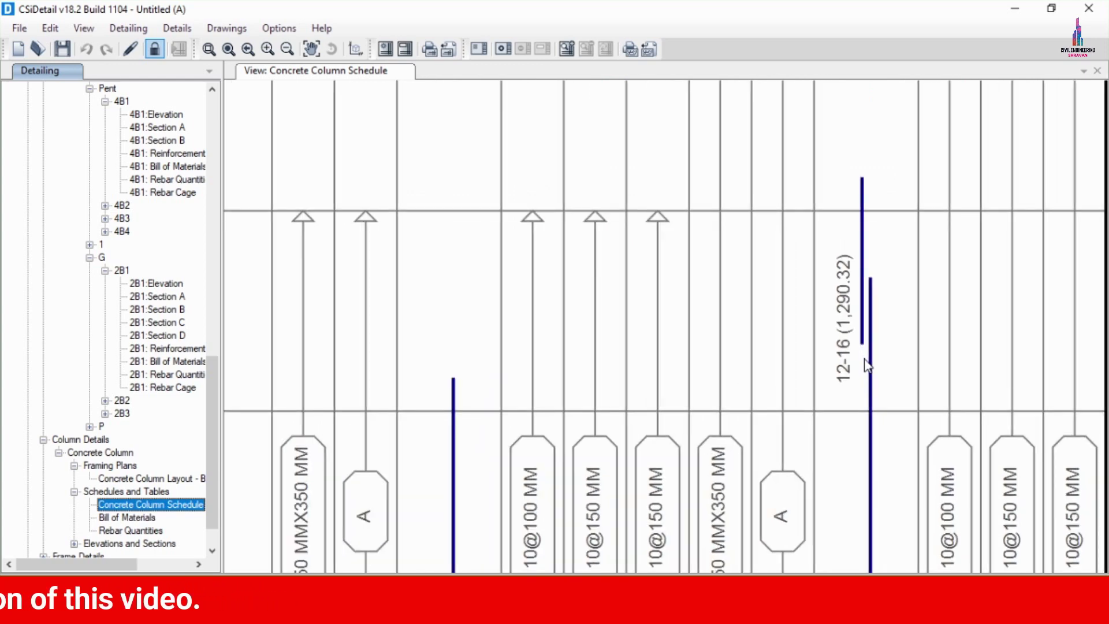
pyautogui.scroll(-3, 858, 379)
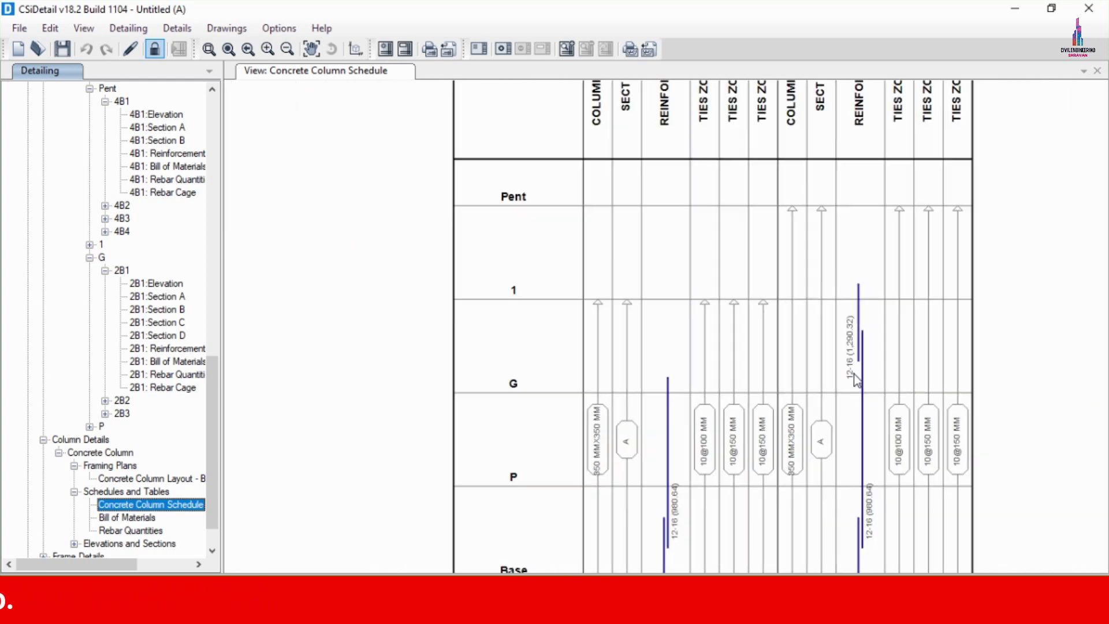
pyautogui.scroll(-1, 831, 265)
pyautogui.scroll(1, 930, 124)
pyautogui.scroll(1, 929, 119)
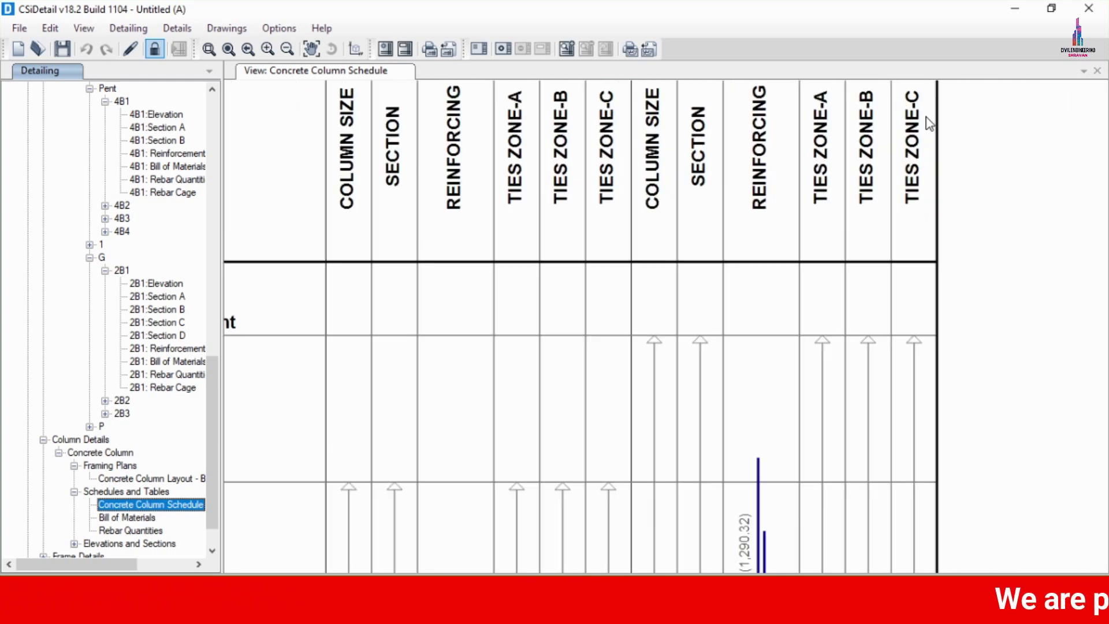
# Examine the tie size and spacing entries for zones A, B and C of column C2 in the column schedule
pyautogui.scroll(-1, 921, 145)
pyautogui.scroll(2, 881, 563)
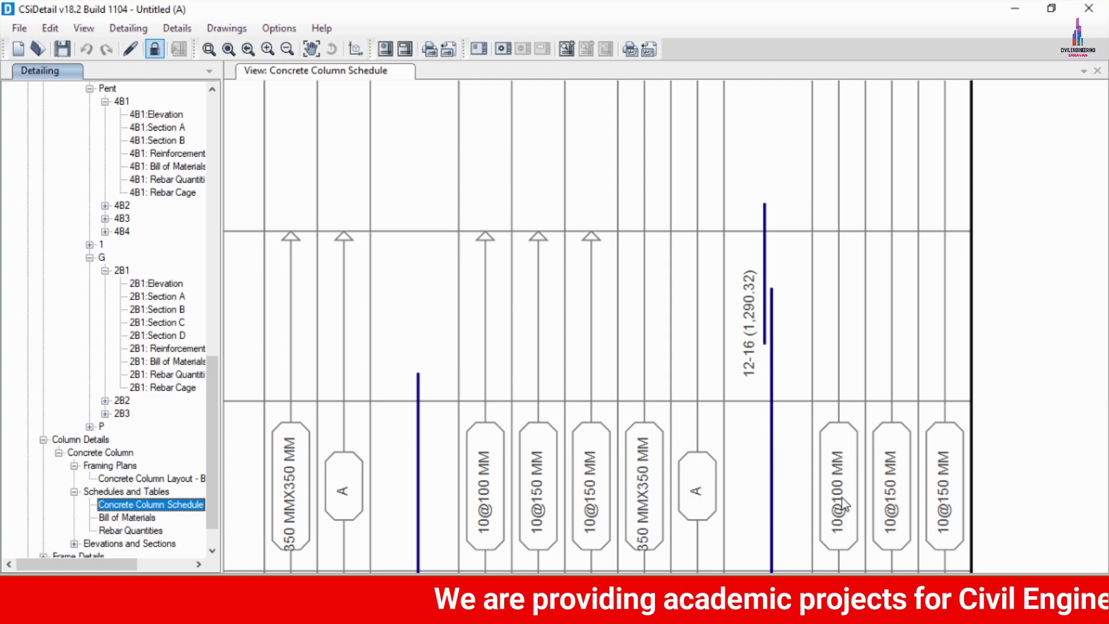
pyautogui.scroll(-2, 841, 498)
pyautogui.scroll(-1, 842, 505)
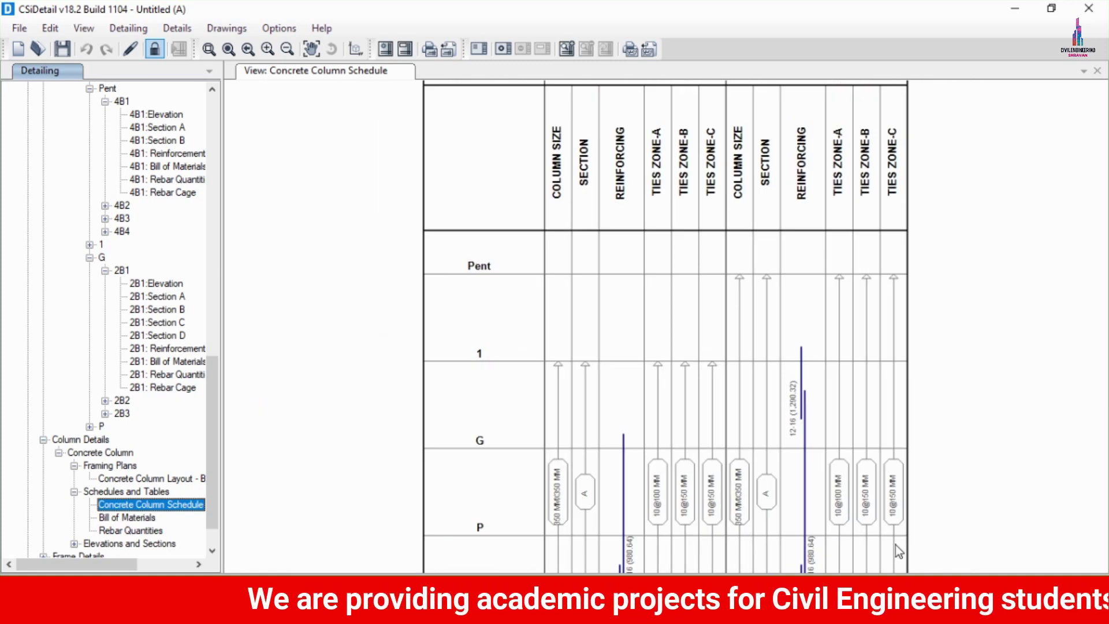
pyautogui.scroll(5, 865, 545)
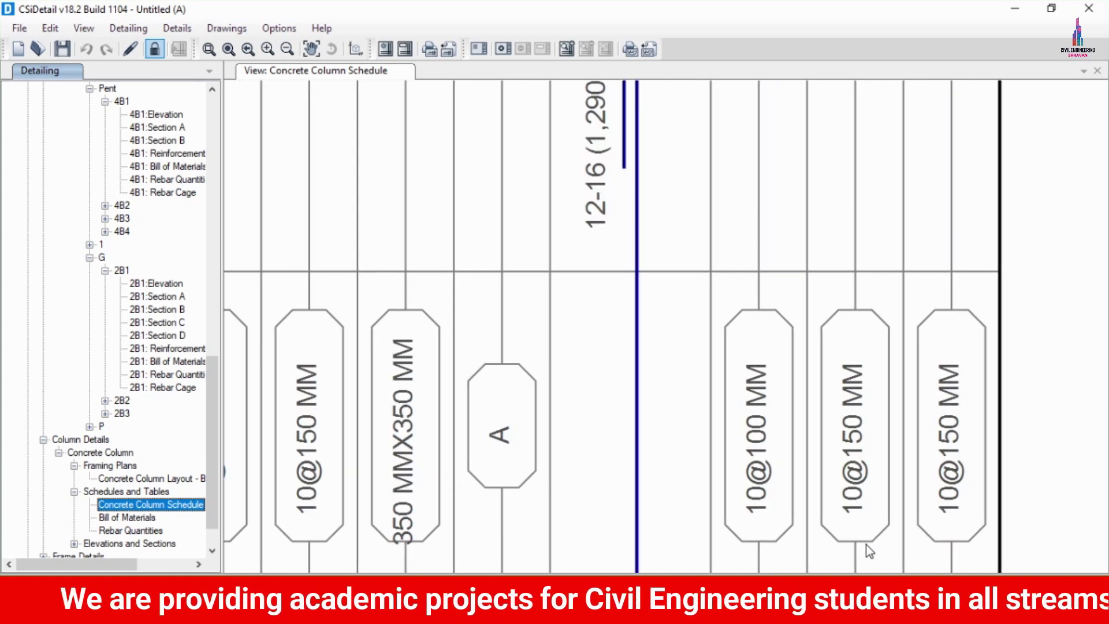
pyautogui.scroll(-2, 829, 472)
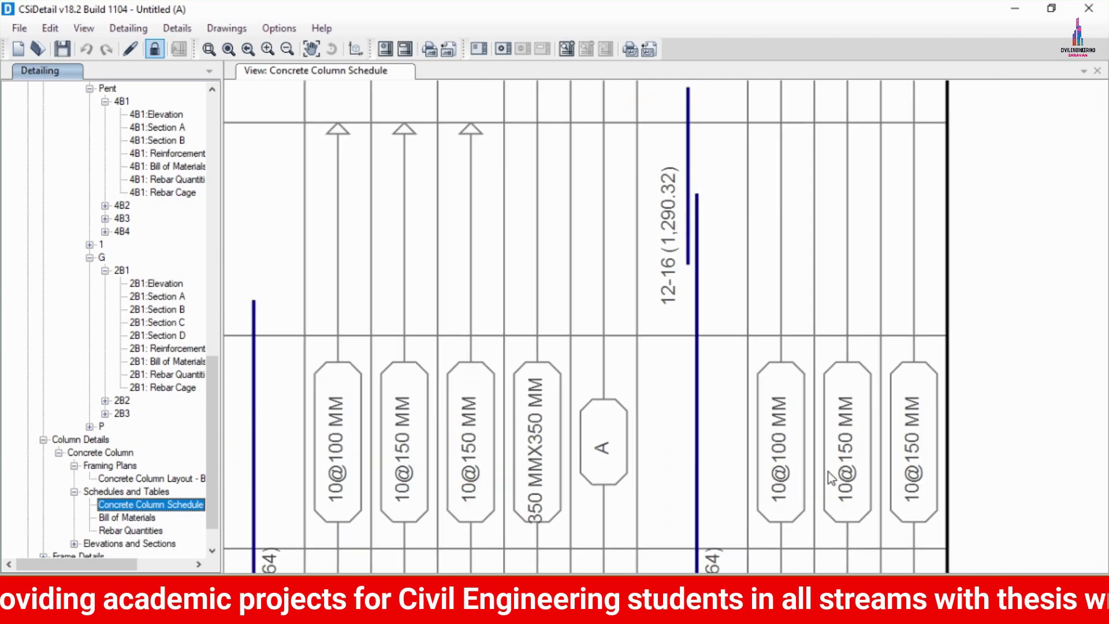
pyautogui.scroll(-2, 829, 473)
pyautogui.scroll(-1, 840, 179)
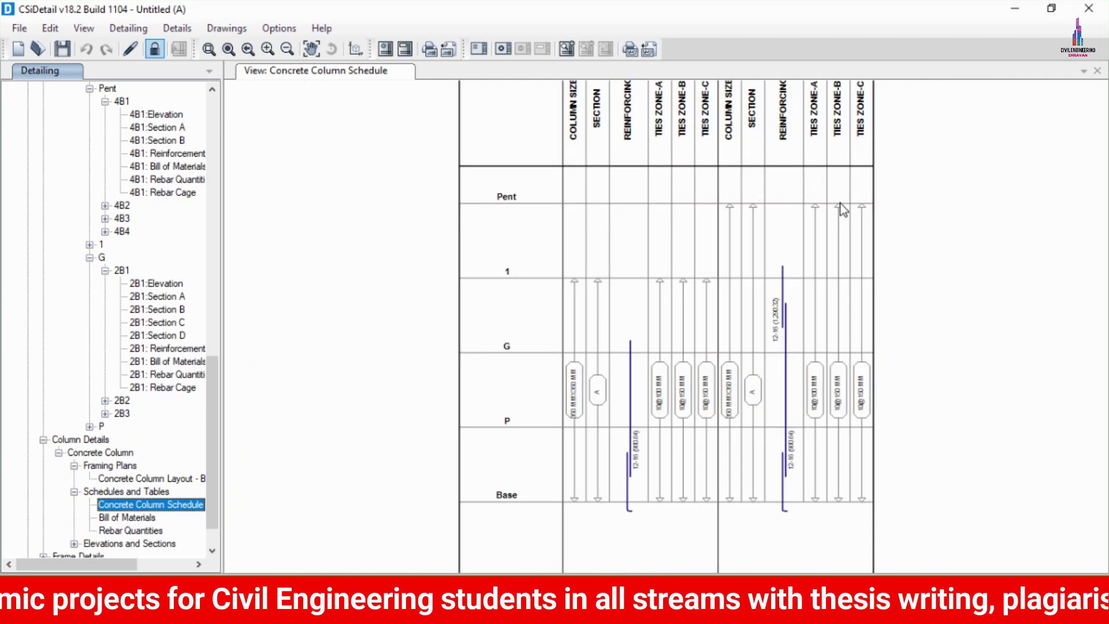
# View the overall bill of materials and rebar quantities of the concrete columns, and list the columns under Elevations and Sections
pyautogui.click(127, 517)
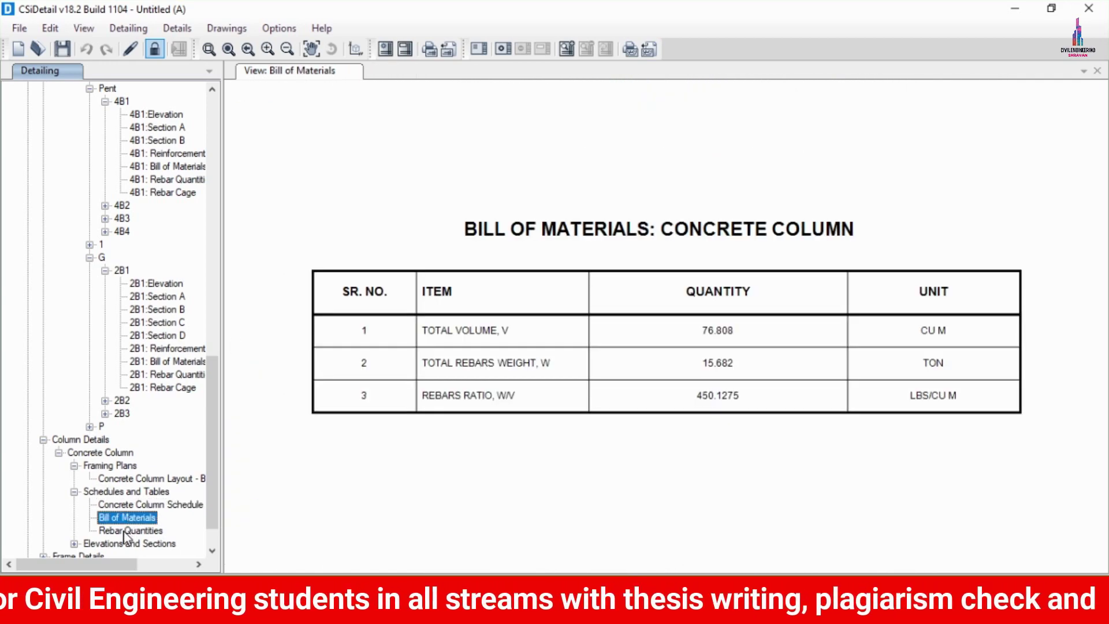
pyautogui.click(128, 530)
pyautogui.scroll(-1, 64, 514)
pyautogui.click(74, 504)
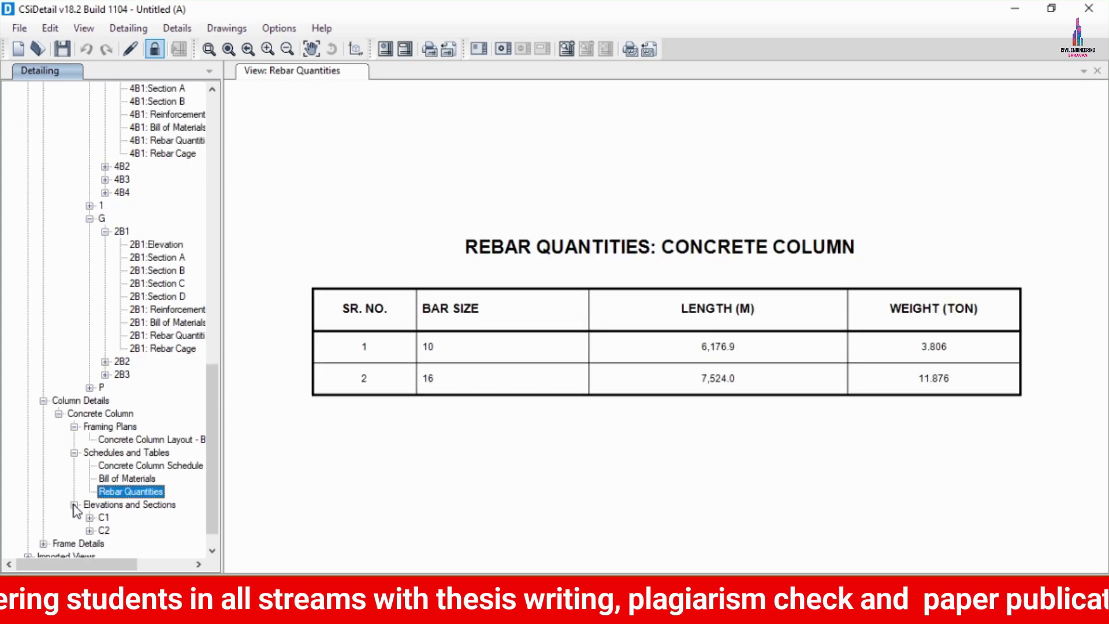
# View Section A, the bill of materials and the rebar quantities of column C1
pyautogui.click(89, 516)
pyautogui.click(135, 504)
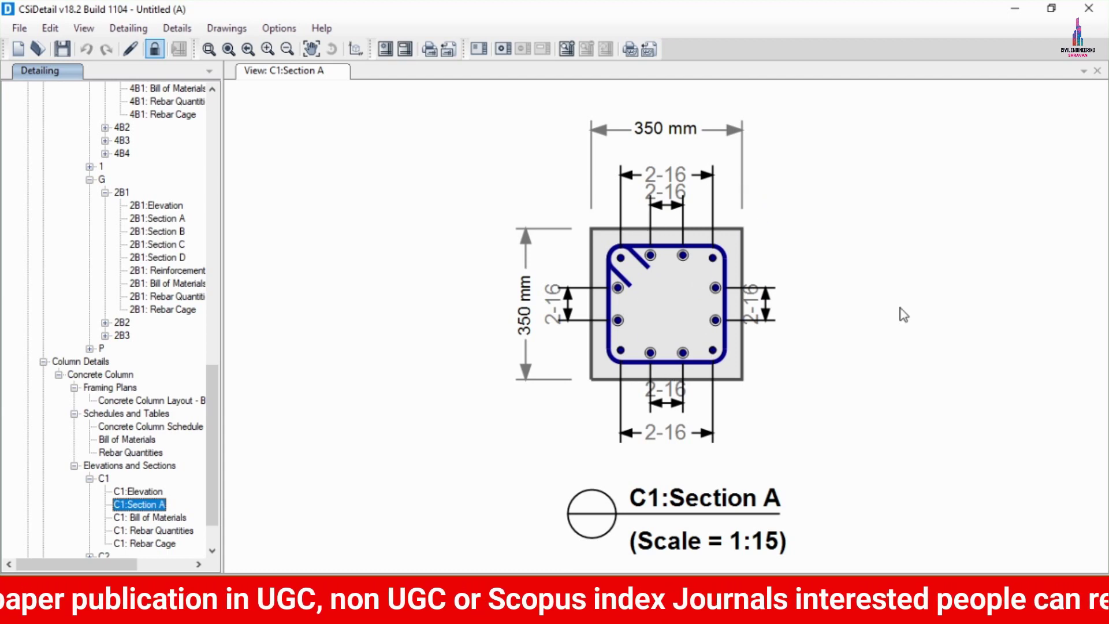
pyautogui.press('Down')
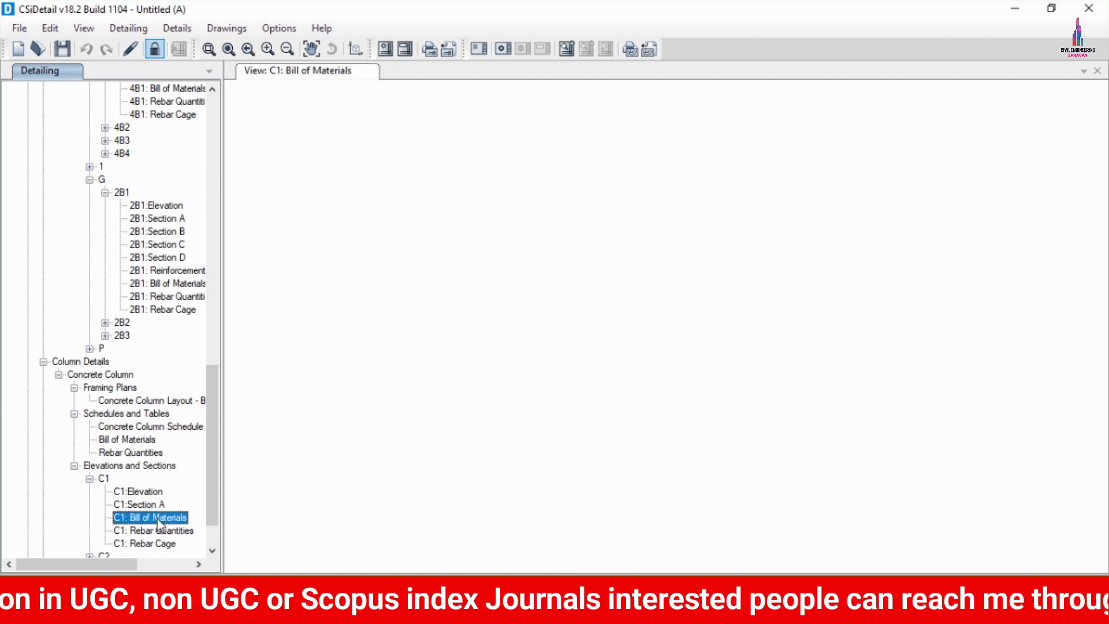
pyautogui.press('Down')
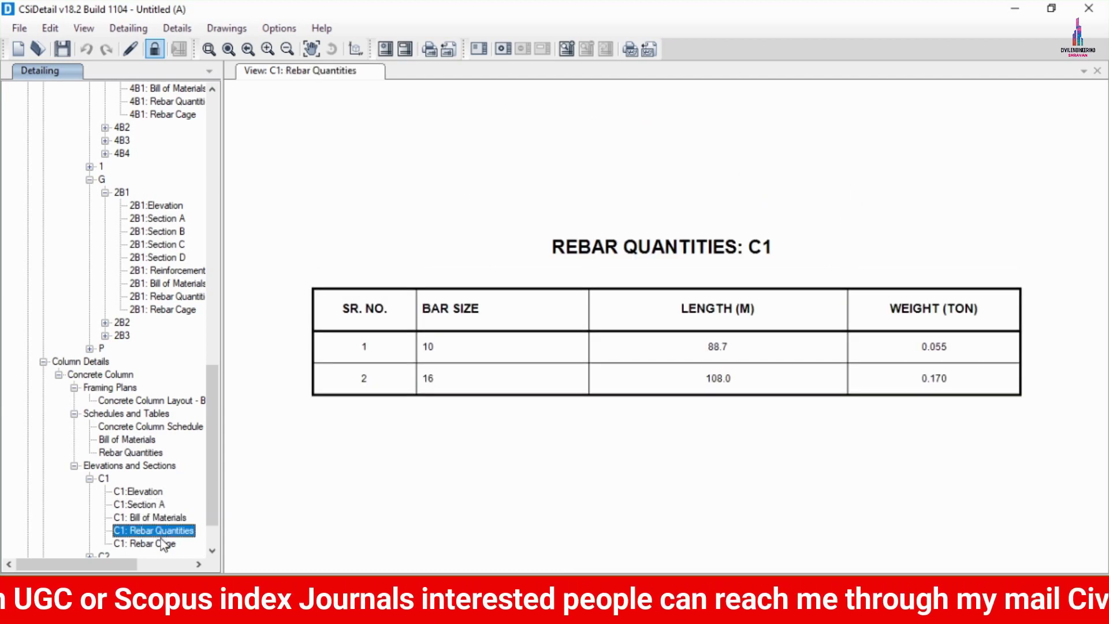
# Open the rebar cage of column C1 and examine its vertical bars, bent bar ends and ties from several sides
pyautogui.press('Down')
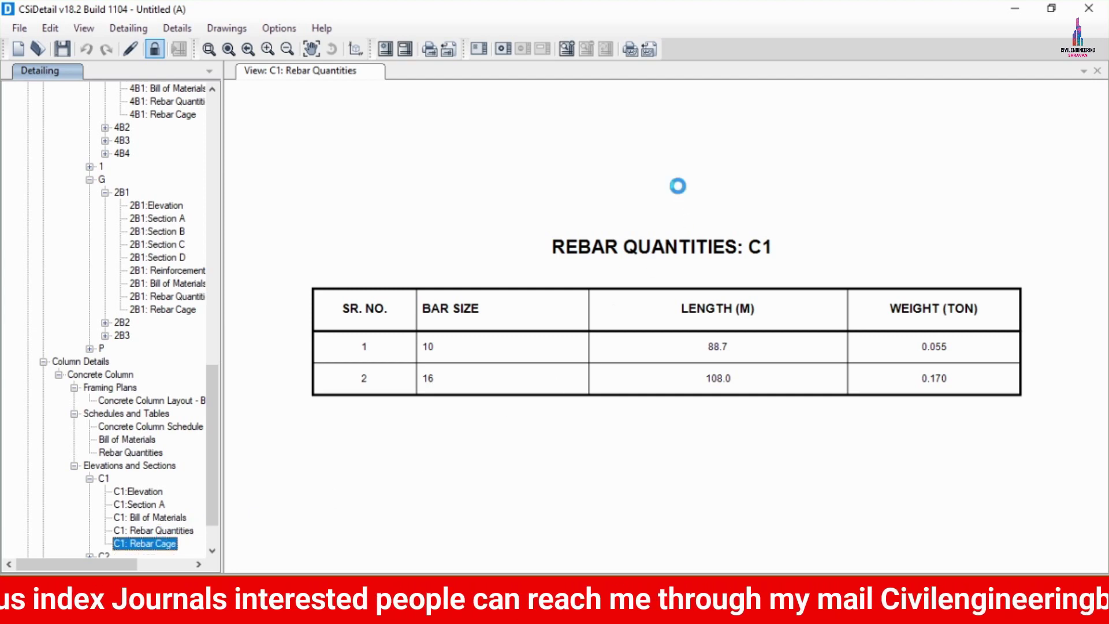
pyautogui.click(657, 160)
pyautogui.scroll(-6, 658, 231)
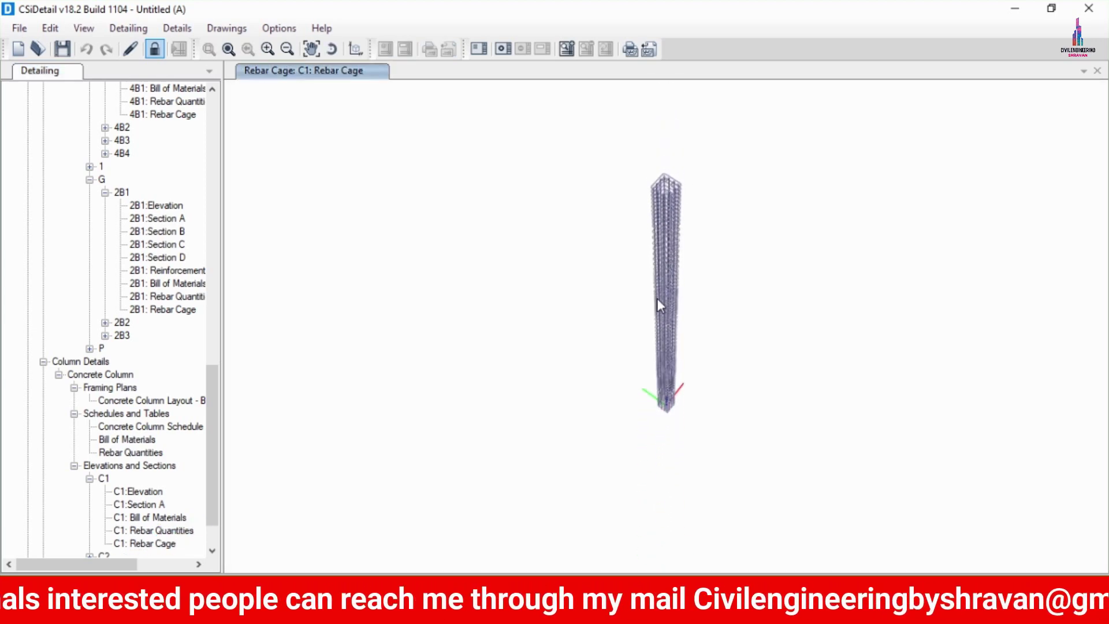
pyautogui.scroll(10, 664, 265)
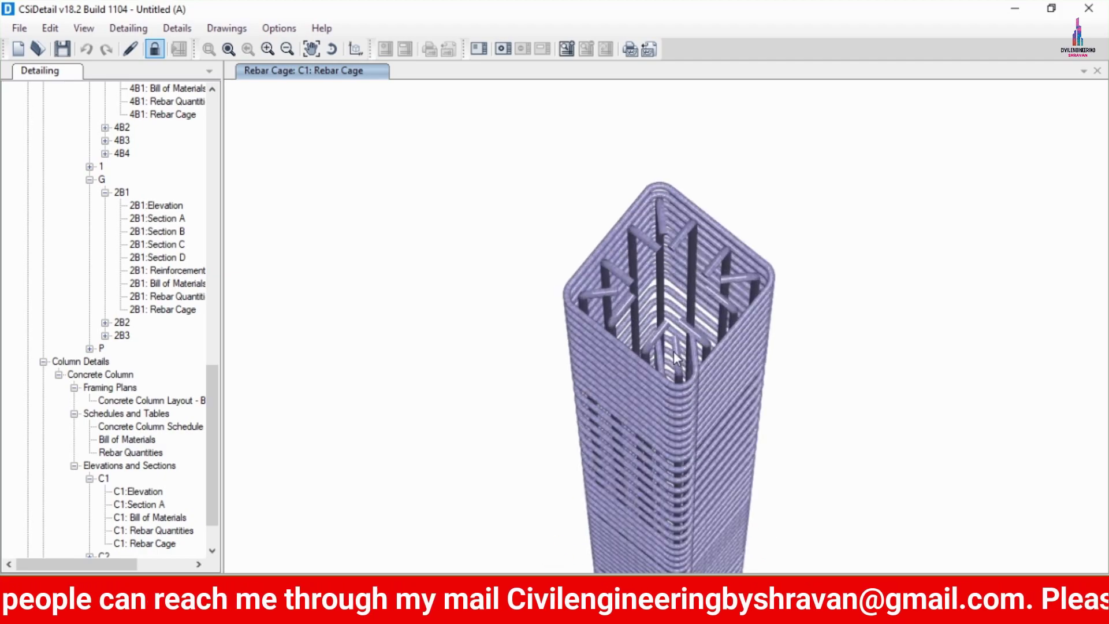
pyautogui.scroll(4, 691, 261)
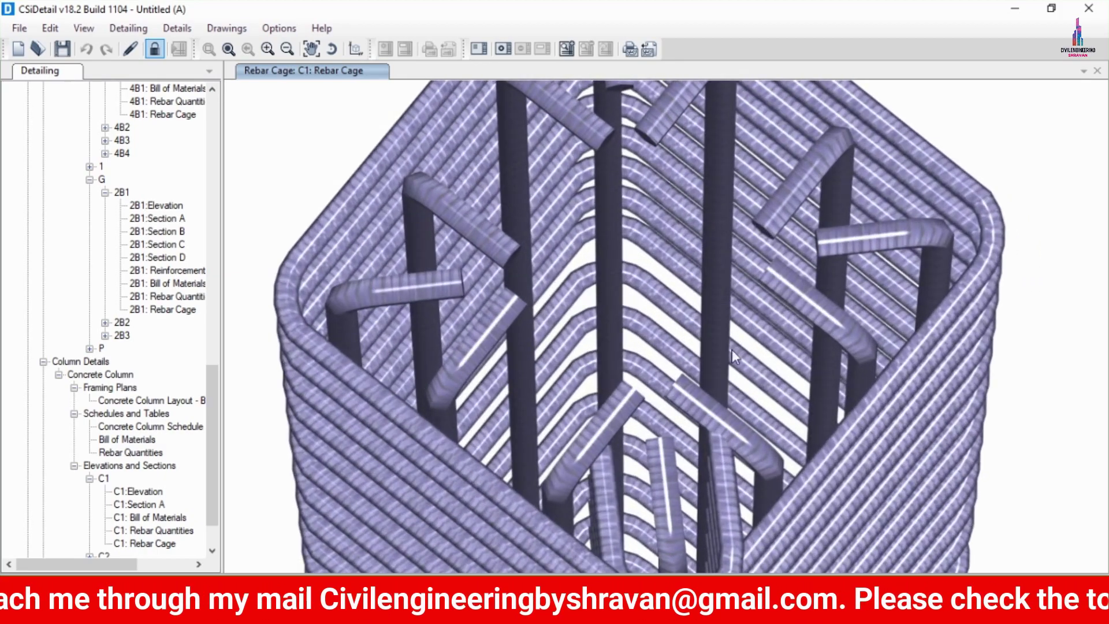
pyautogui.moveTo(884, 462); pyautogui.dragTo(874, 420, button='middle')
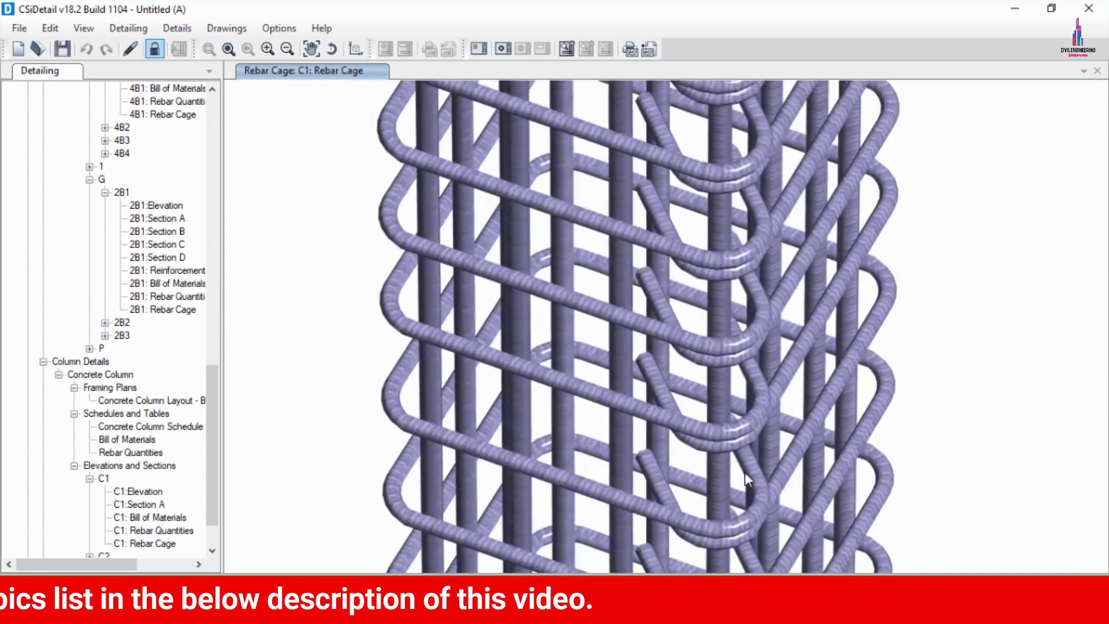
pyautogui.moveTo(528, 306); pyautogui.dragTo(776, 258, button='middle')
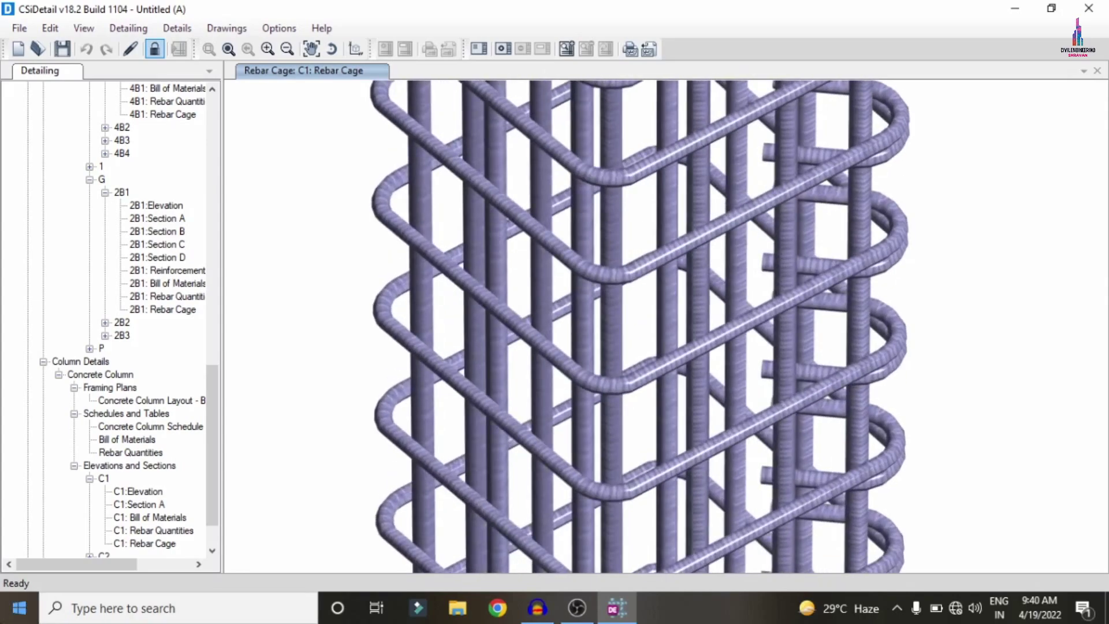